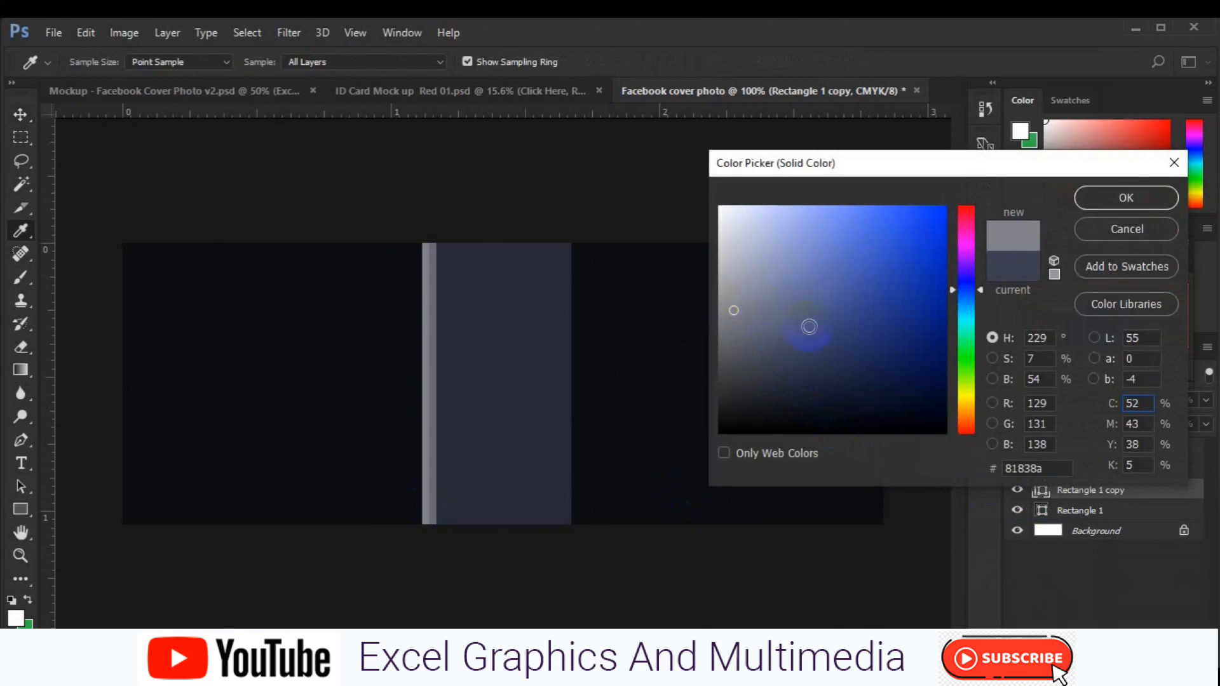
- Confirm the dark blue fill colour for the thin strip of Rectangle 1 copy
{"action": "left_click", "coordinate": [1085, 197]}
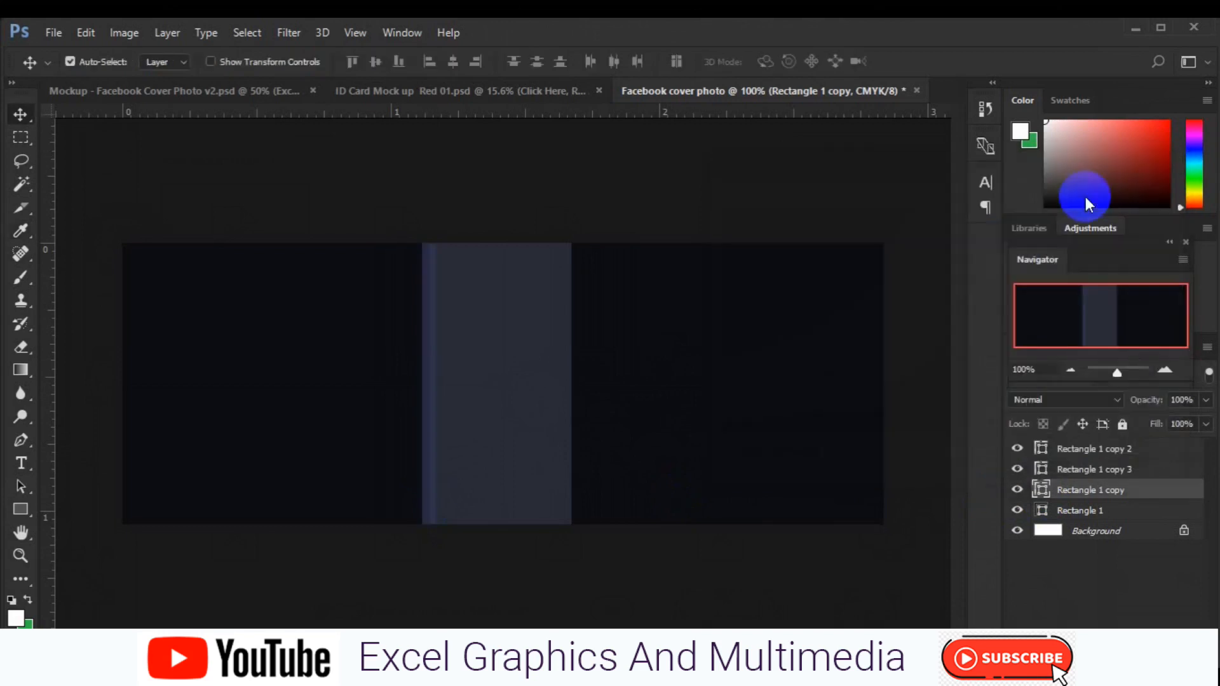
{"action": "left_click", "coordinate": [433, 411]}
{"action": "left_click_drag", "start_coordinate": [1205, 400], "coordinate": [1176, 425]}
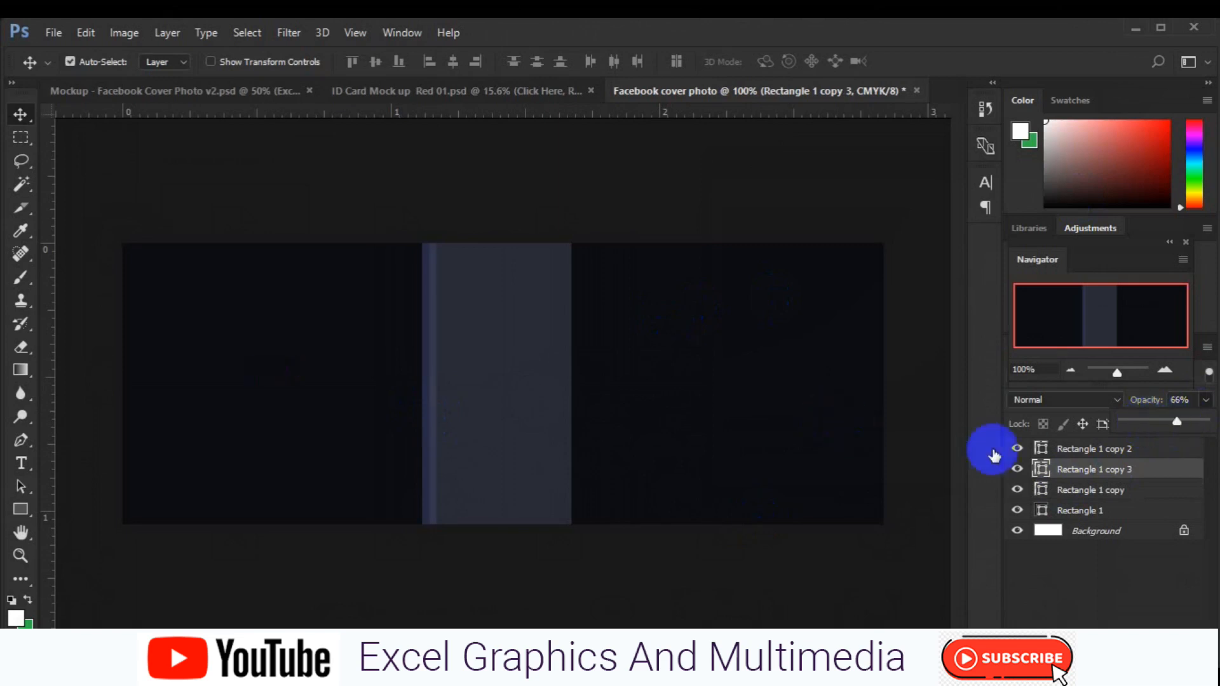
{"action": "left_click_drag", "start_coordinate": [1177, 422], "coordinate": [1217, 422]}
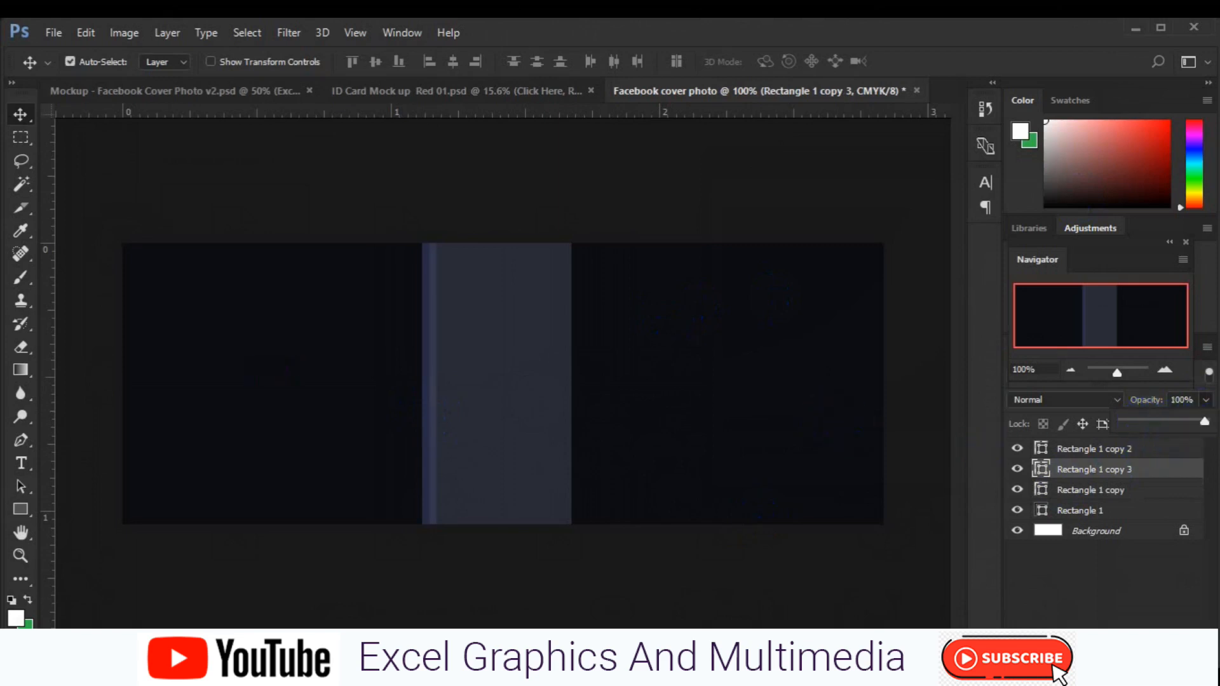
- Group the three rectangle copies above Rectangle 1 and check the group's contents by toggling its visibility
{"action": "left_click", "coordinate": [1071, 490]}
{"action": "left_click", "coordinate": [1017, 492]}
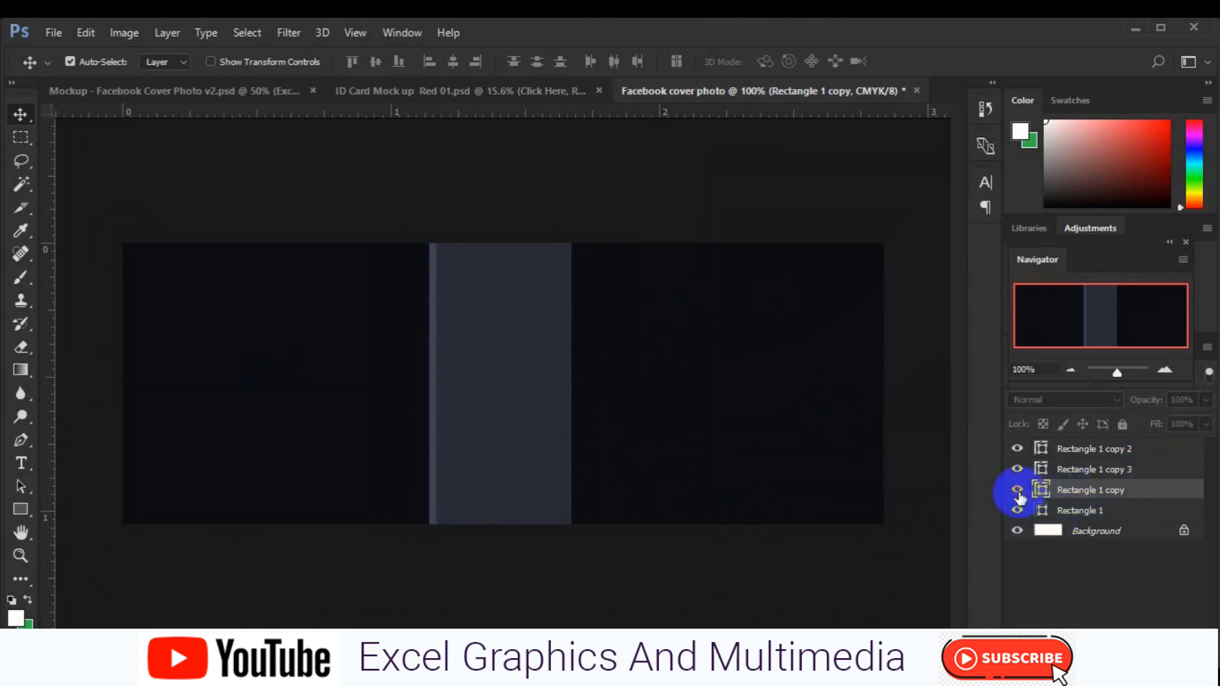
{"action": "left_click", "coordinate": [1079, 451], "text": "shift"}
{"action": "key", "text": "ctrl+g"}
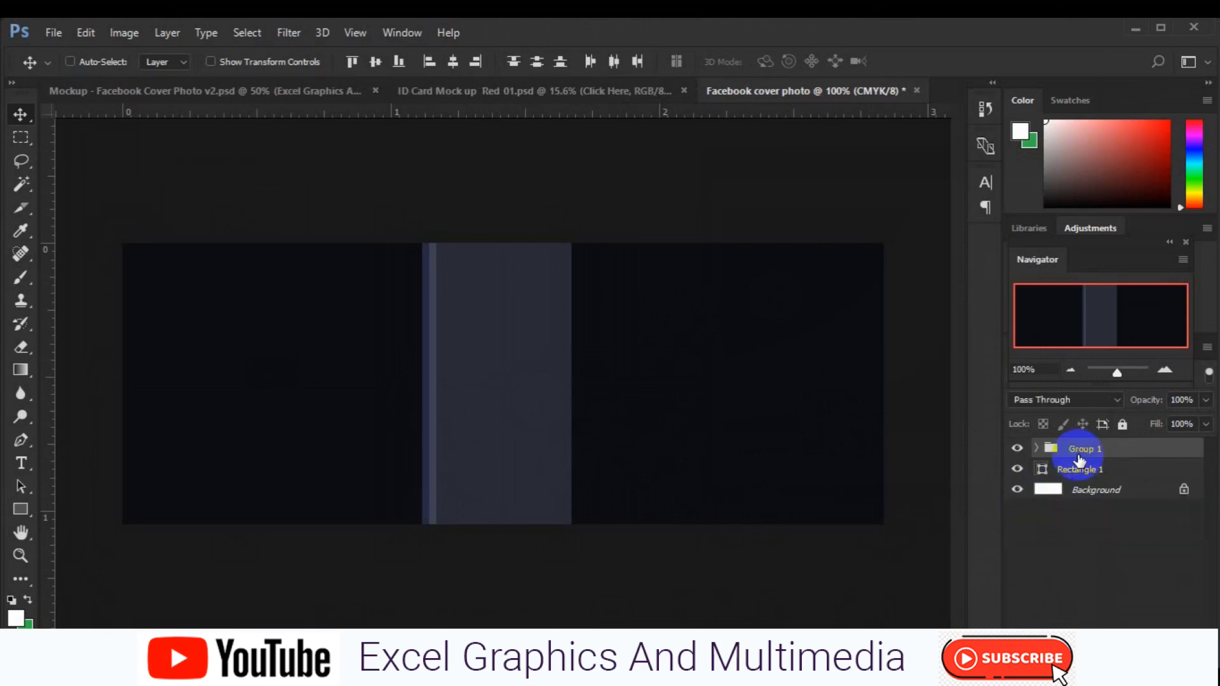
{"action": "left_click", "coordinate": [1018, 450]}
{"action": "left_click", "coordinate": [1020, 455]}
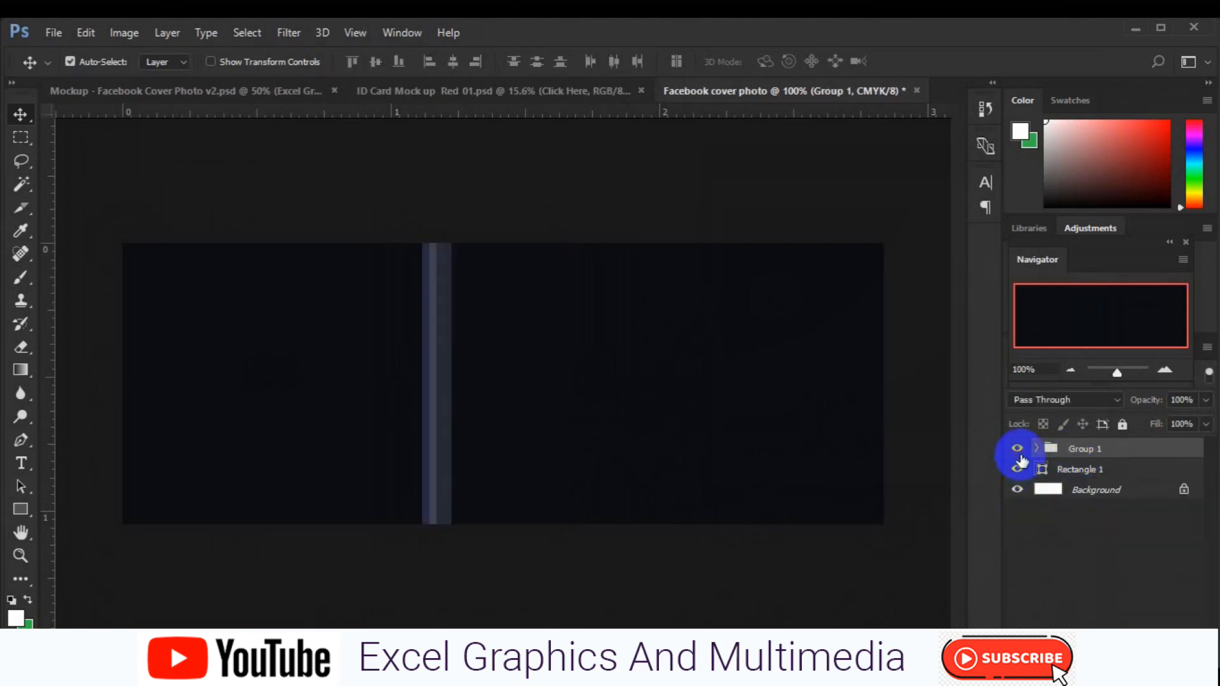
- Duplicate the striped panel group and place the copy flush against the original's right edge
{"action": "key", "text": "ctrl+j"}
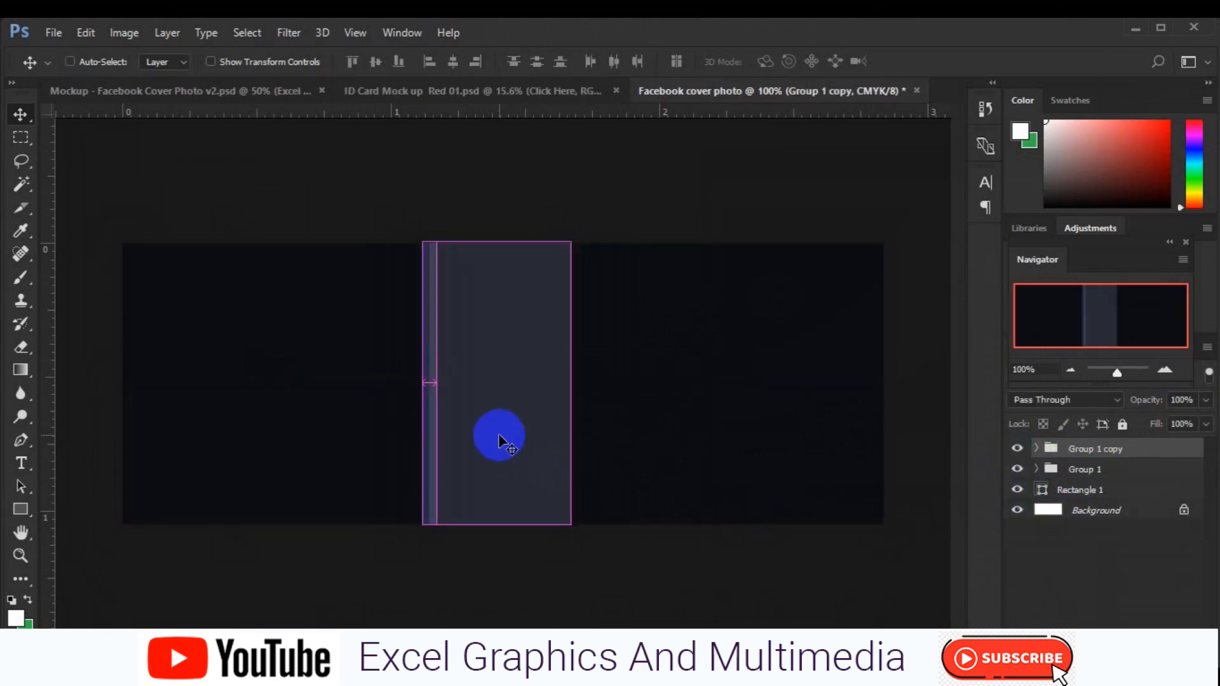
{"action": "key", "text": "ctrl+t"}
{"action": "left_click_drag", "start_coordinate": [525, 436], "coordinate": [662, 438]}
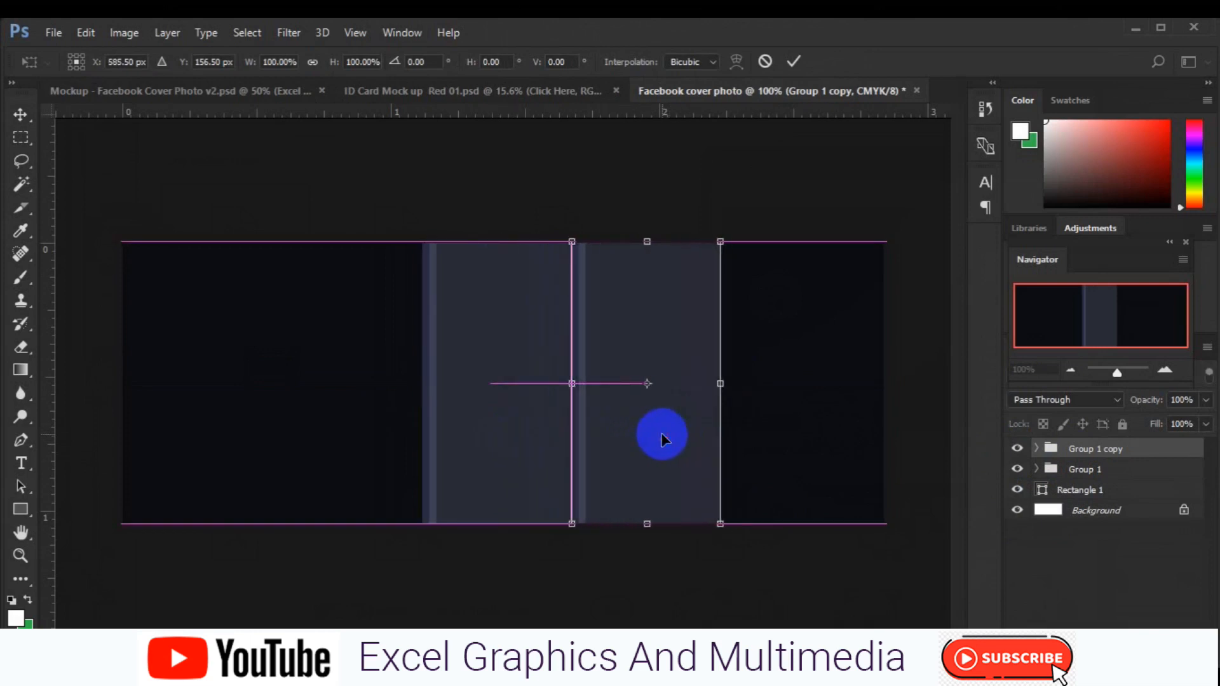
{"action": "key", "text": "Return"}
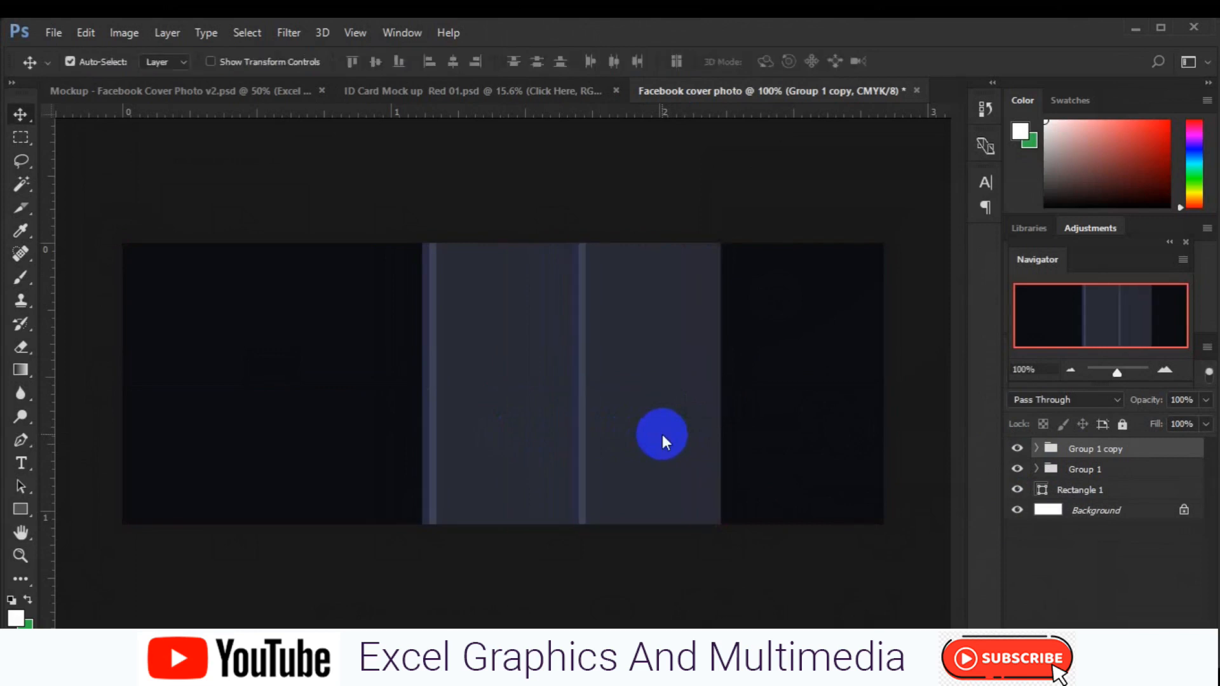
- Duplicate the second panel group and place the new copy directly to its right as a third panel
{"action": "key", "text": "ctrl+t"}
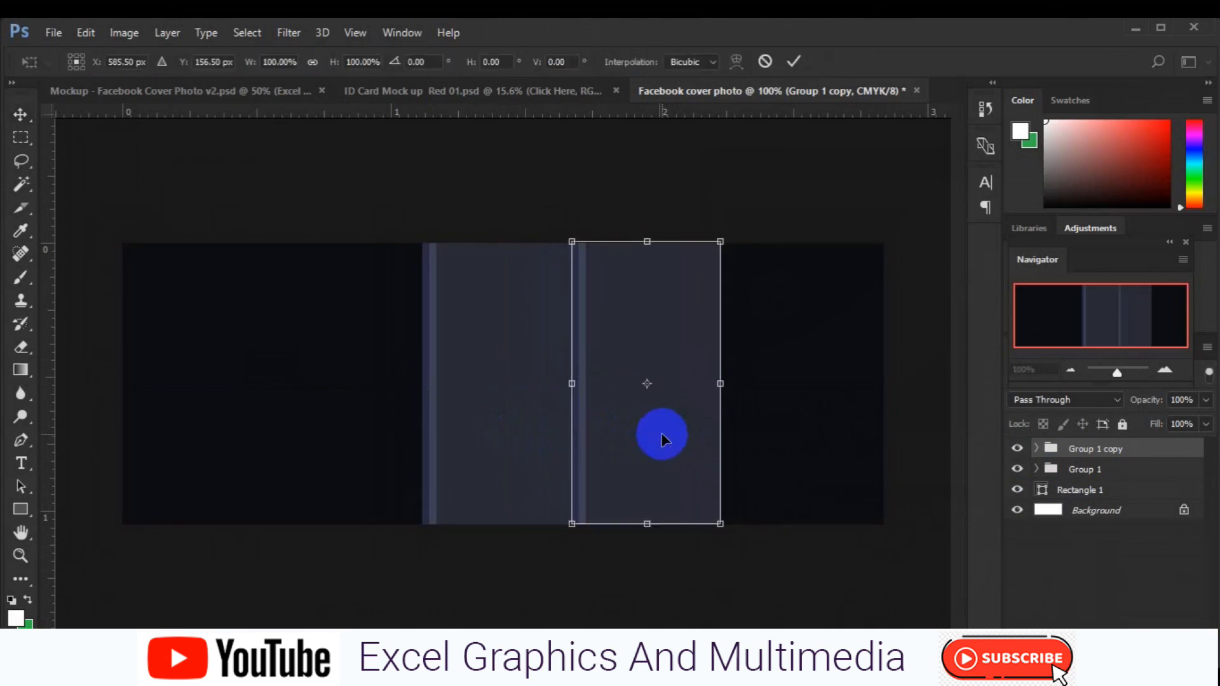
{"action": "key", "text": "Return"}
{"action": "left_click", "coordinate": [663, 440], "text": "alt"}
{"action": "key", "text": "ctrl+t"}
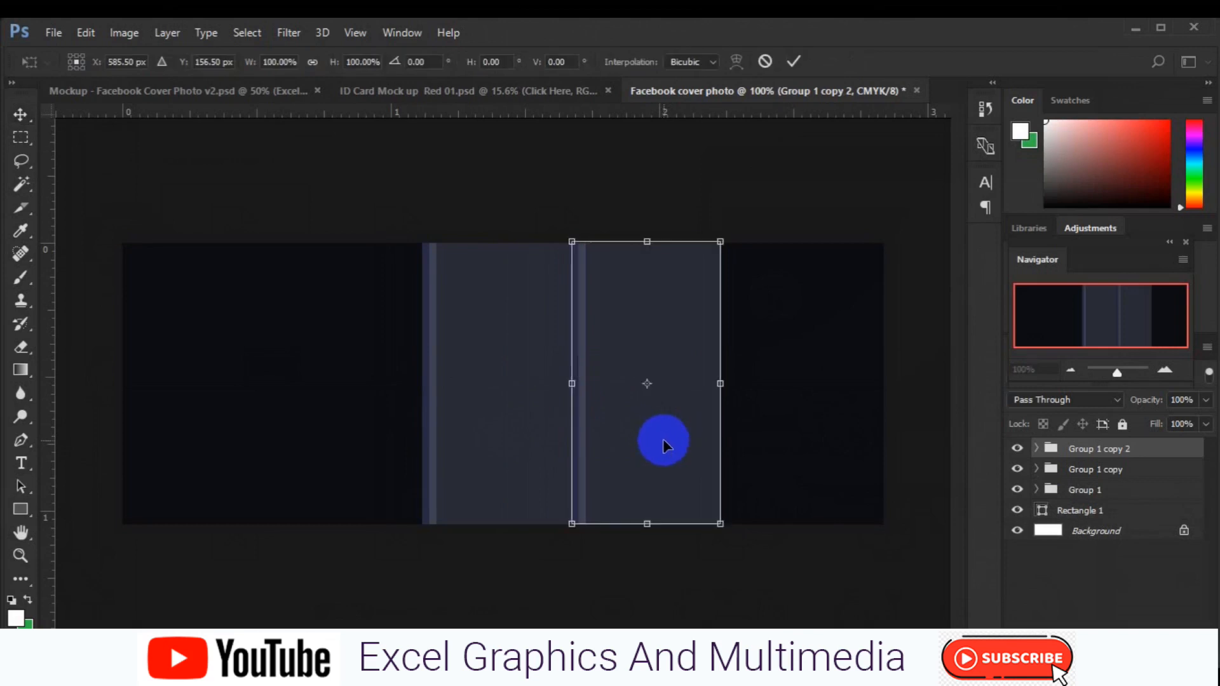
{"action": "left_click_drag", "start_coordinate": [663, 440], "coordinate": [818, 446]}
{"action": "key", "text": "Return"}
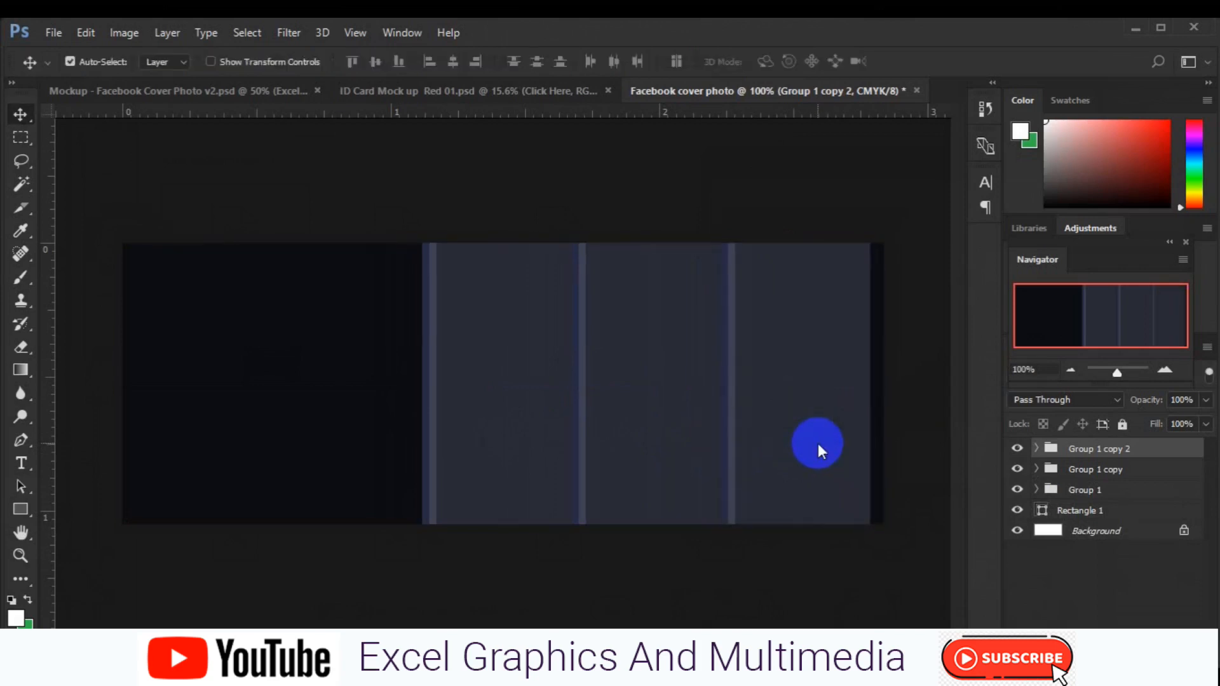
- Skew all three panel groups together horizontally by about -10.83° so they slant to the right, and save the document
{"action": "left_click", "coordinate": [1074, 489], "text": "shift"}
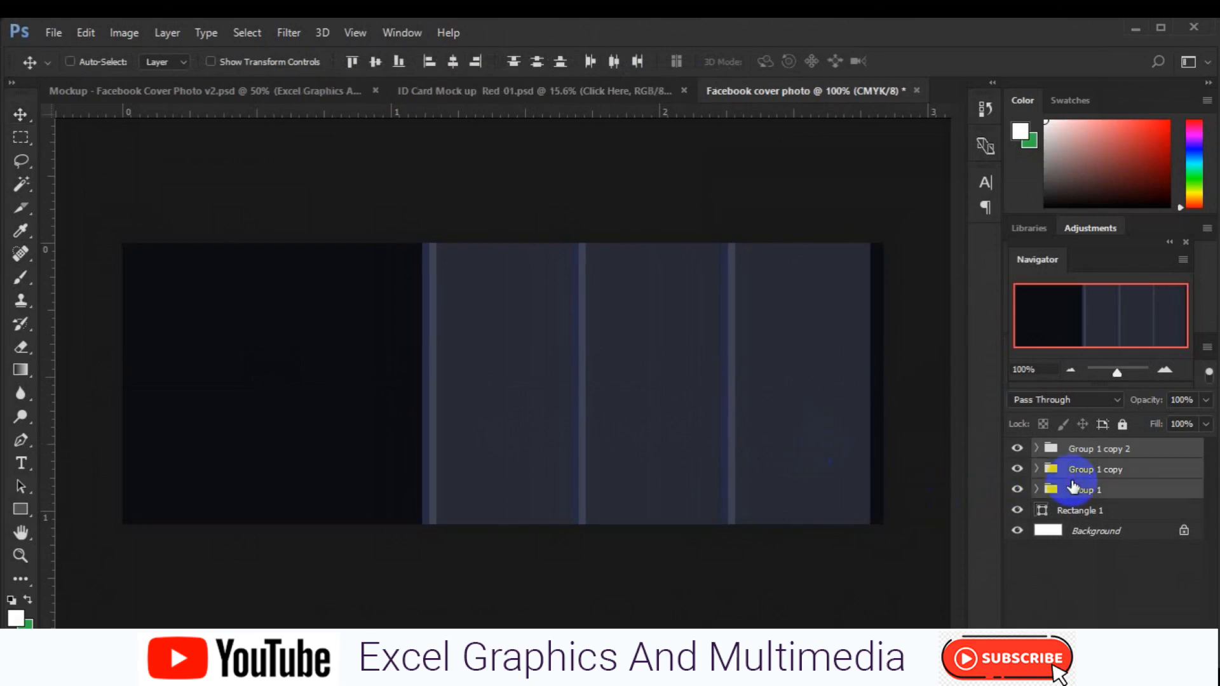
{"action": "key", "text": "ctrl+t"}
{"action": "left_click_drag", "start_coordinate": [684, 430], "coordinate": [644, 435]}
{"action": "right_click", "coordinate": [644, 434]}
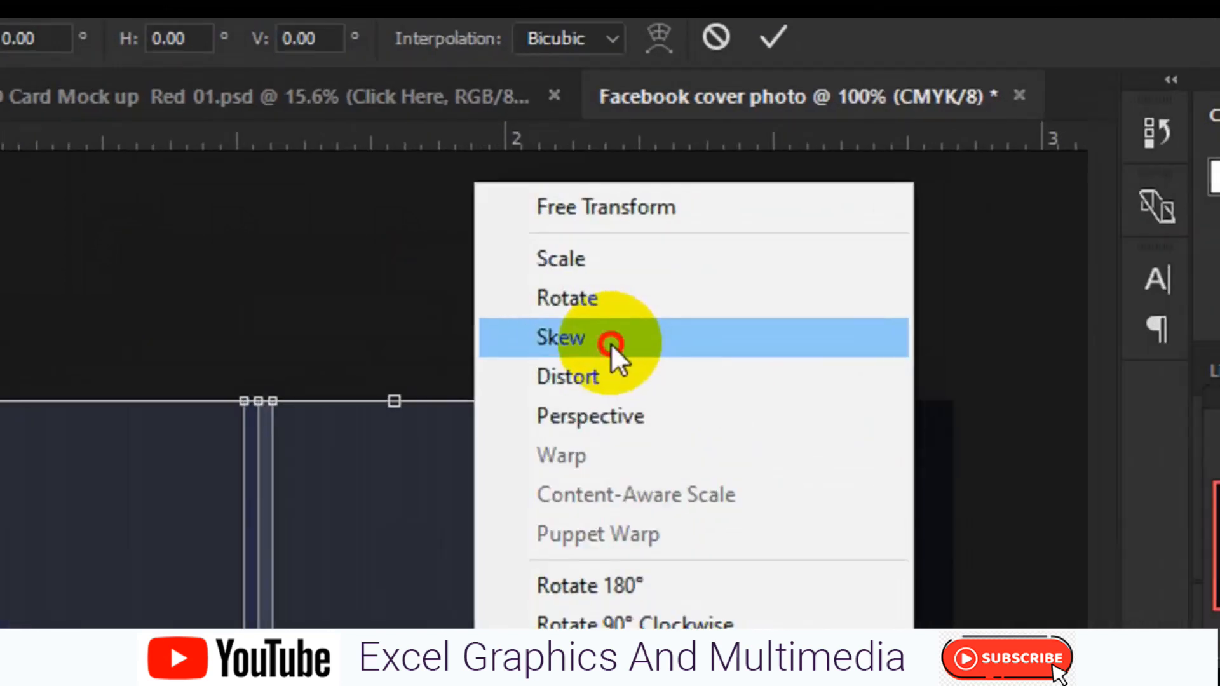
{"action": "left_click", "coordinate": [699, 211]}
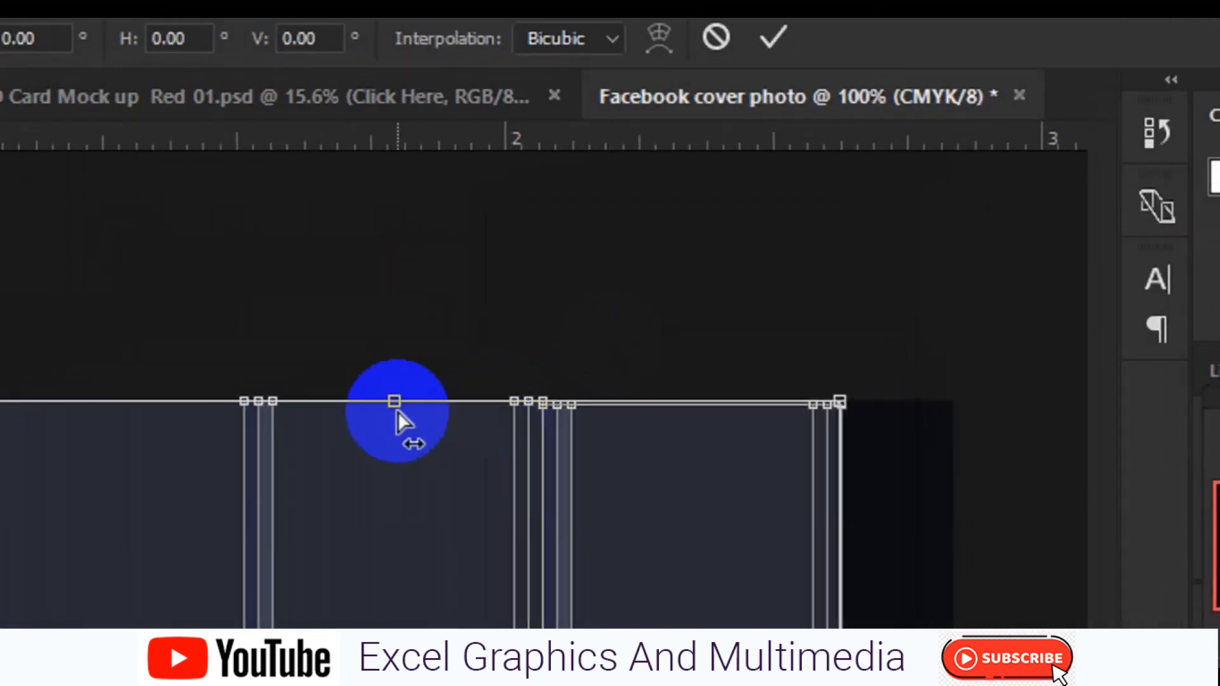
{"action": "left_click_drag", "start_coordinate": [394, 405], "coordinate": [504, 414]}
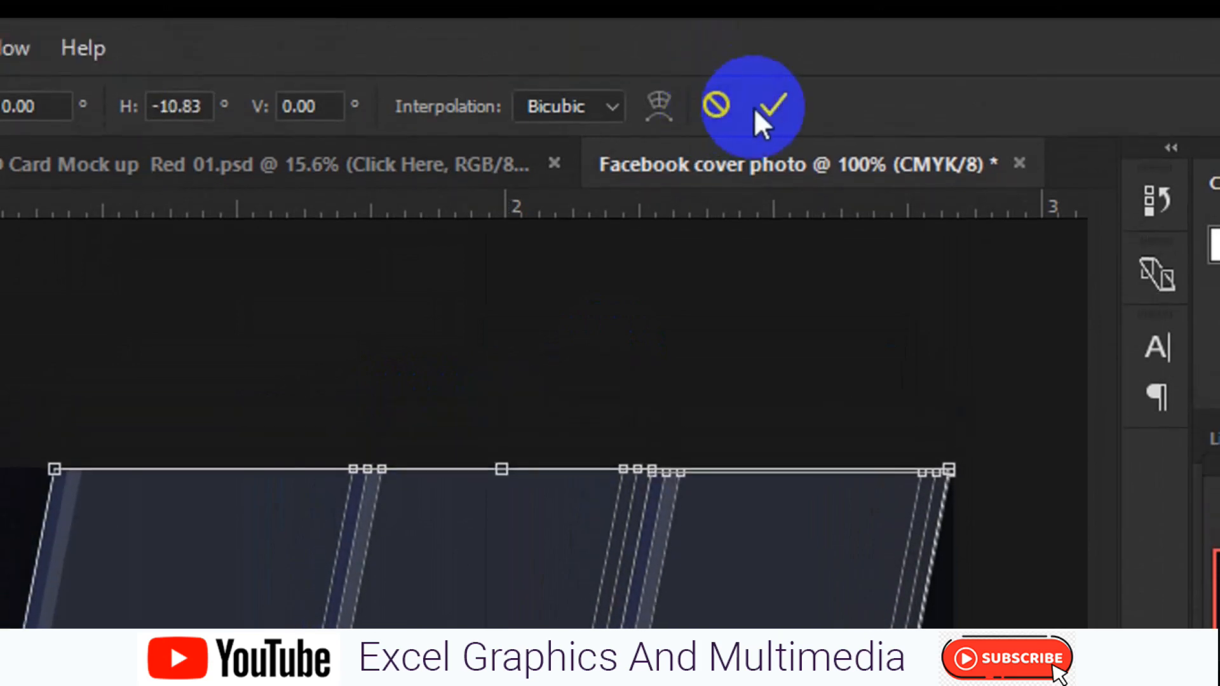
{"action": "left_click", "coordinate": [758, 110]}
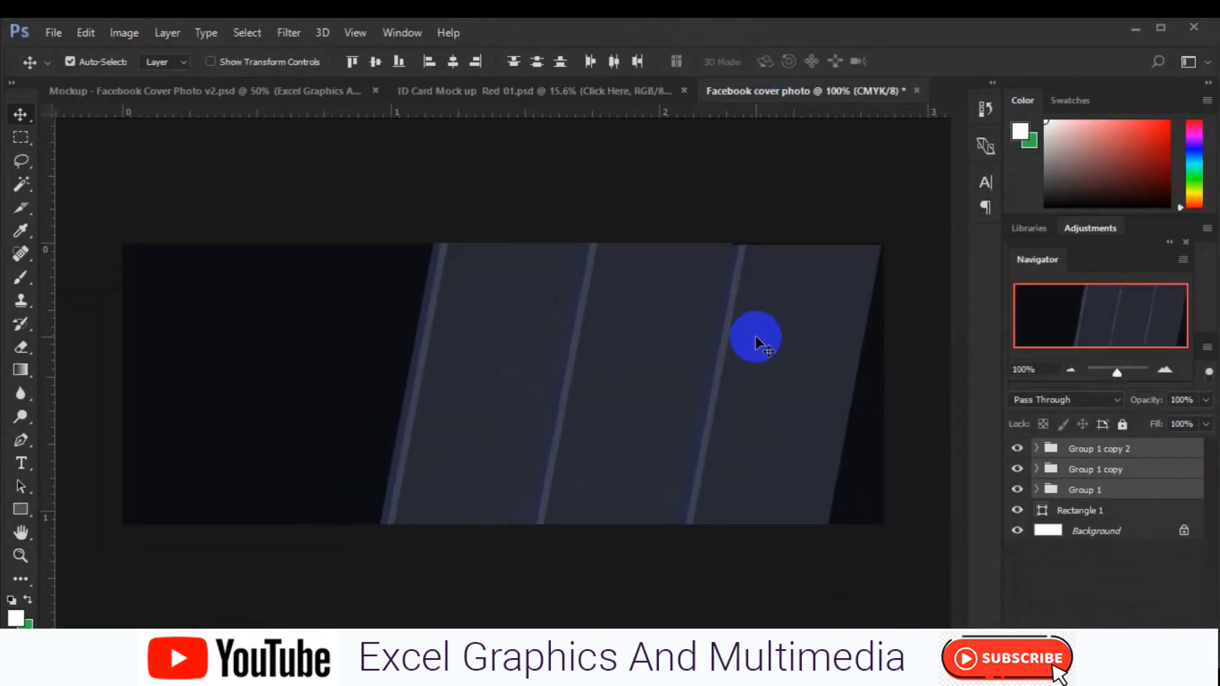
{"action": "key", "text": "ctrl+s"}
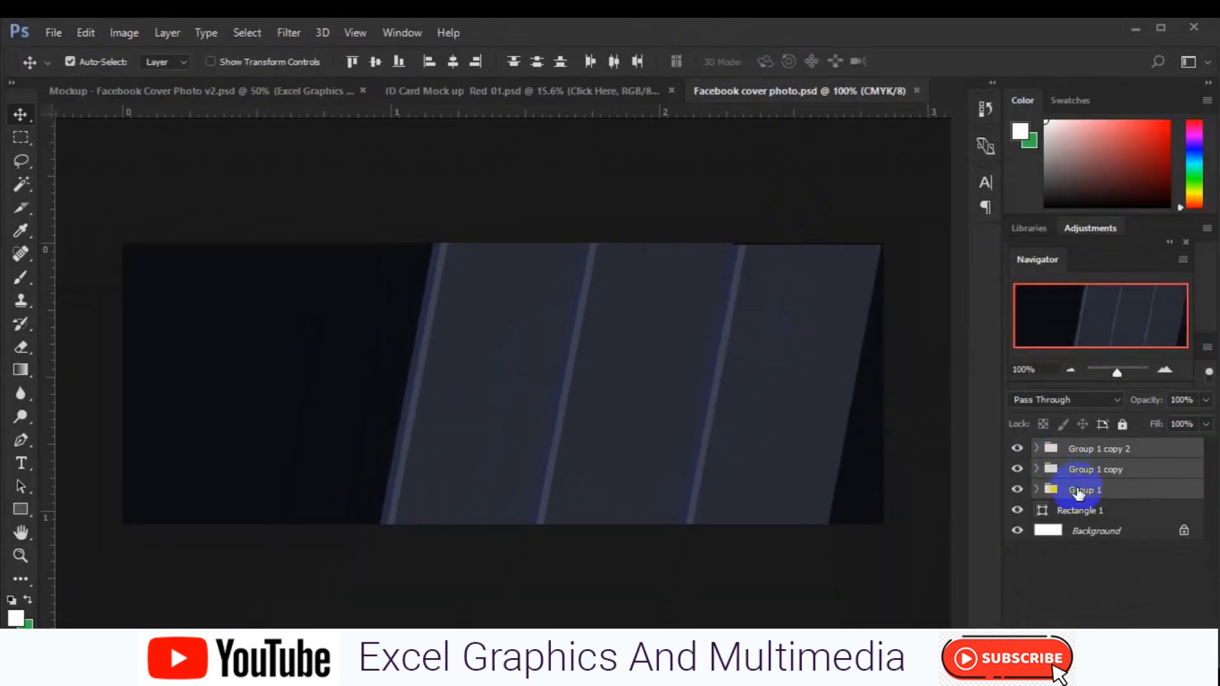
- Nudge Group 1 copy 2 up to align its top edge with the other panels
{"action": "left_click", "coordinate": [1096, 450]}
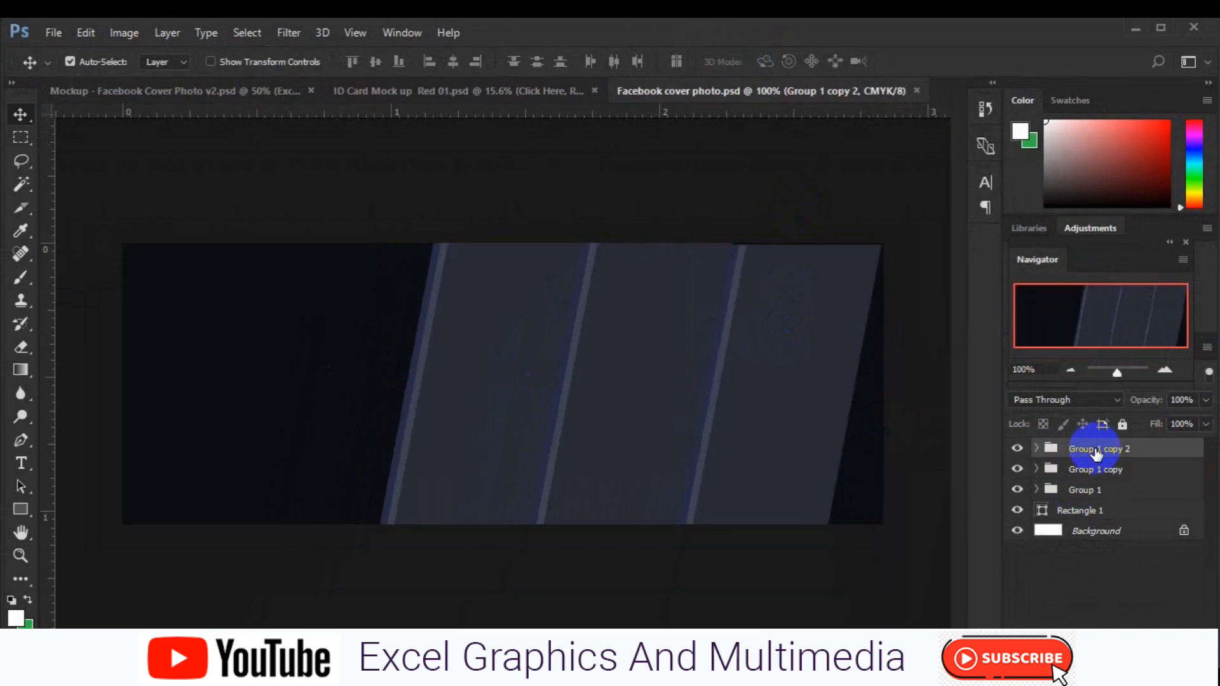
{"action": "key", "text": "Up"}
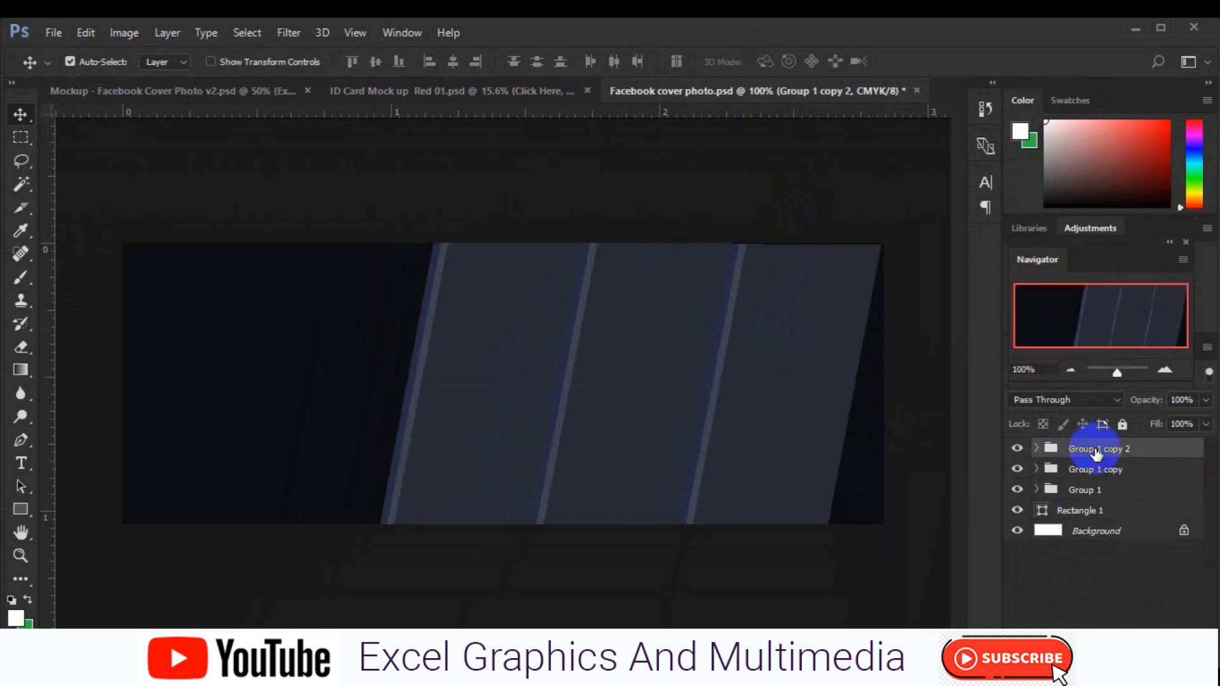
- Skew the three panel groups together a further -0.72° horizontally so the last panel reaches the canvas's right edge
{"action": "left_click", "coordinate": [1123, 476], "text": "ctrl"}
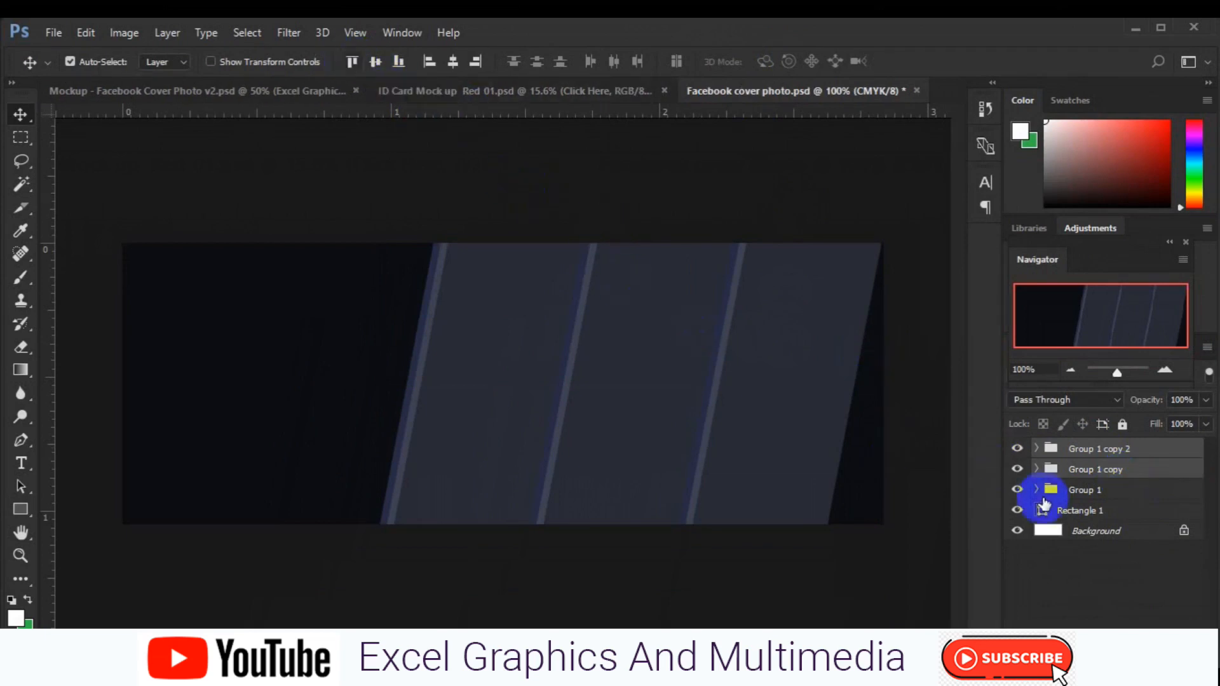
{"action": "left_click", "coordinate": [1074, 495], "text": "ctrl"}
{"action": "key", "text": "ctrl+t"}
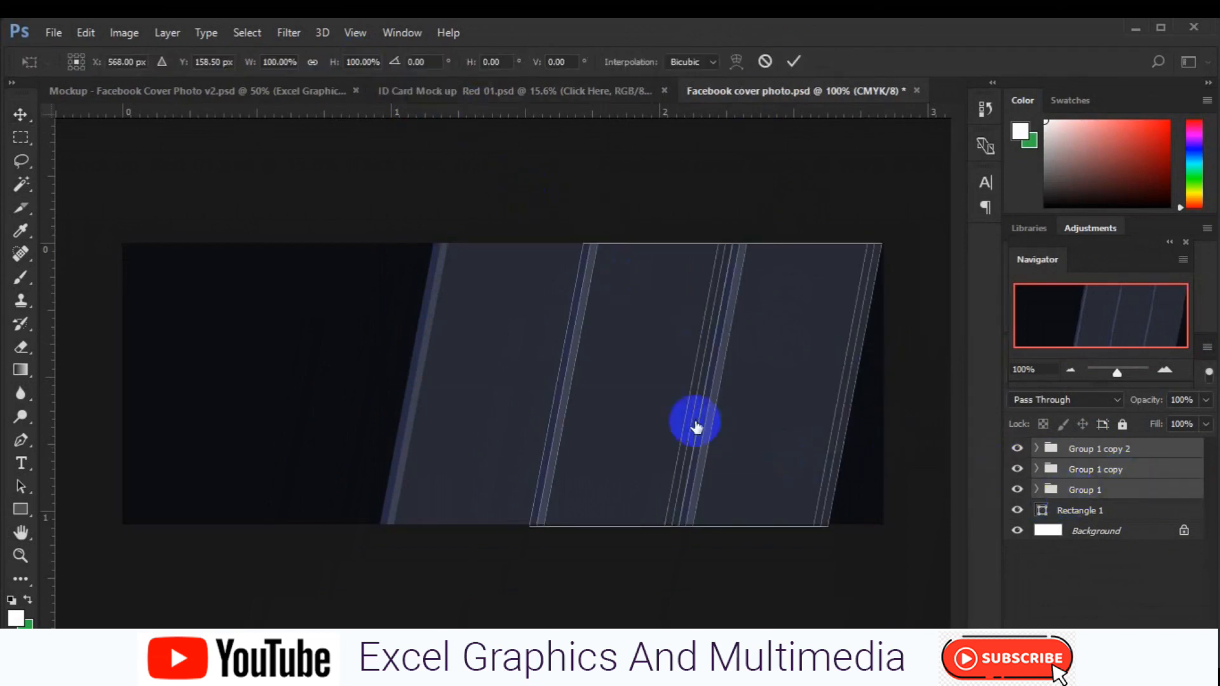
{"action": "right_click", "coordinate": [696, 427]}
{"action": "left_click", "coordinate": [782, 198]}
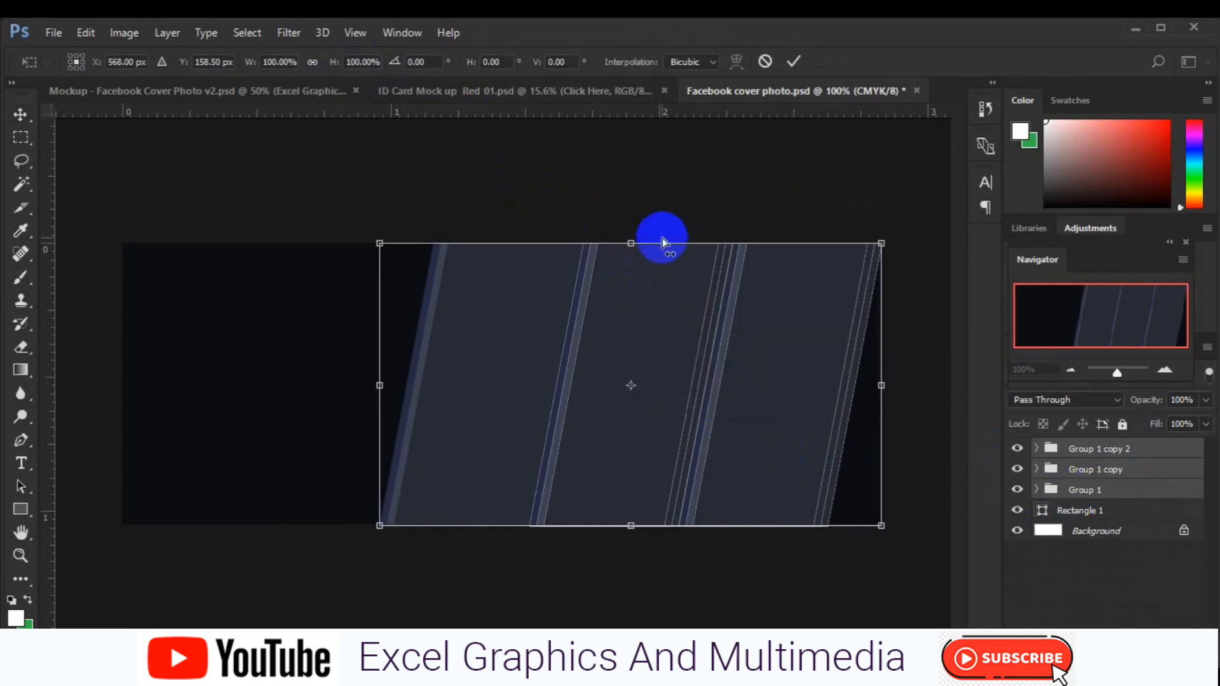
{"action": "left_click_drag", "start_coordinate": [633, 245], "coordinate": [634, 245]}
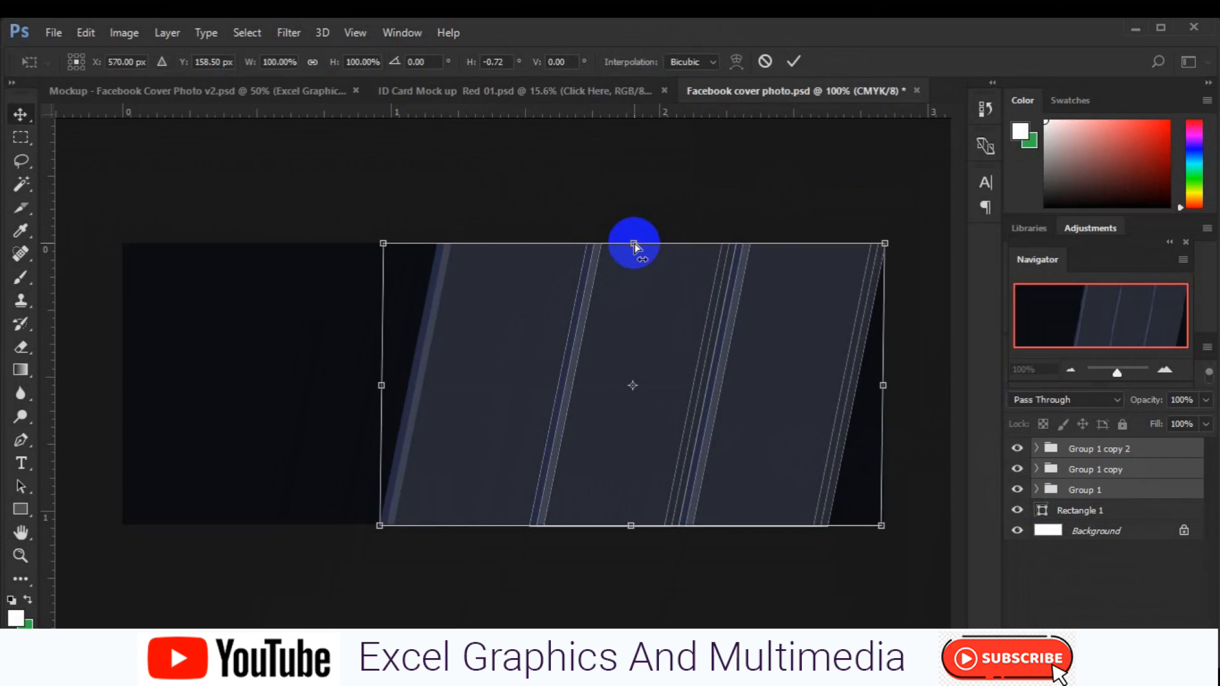
{"action": "key", "text": "Return"}
- Place the embedded image camera-3254961__340 from the Desktop's freepik stockpoto folder directly above Rectangle 1
{"action": "left_click", "coordinate": [346, 353]}
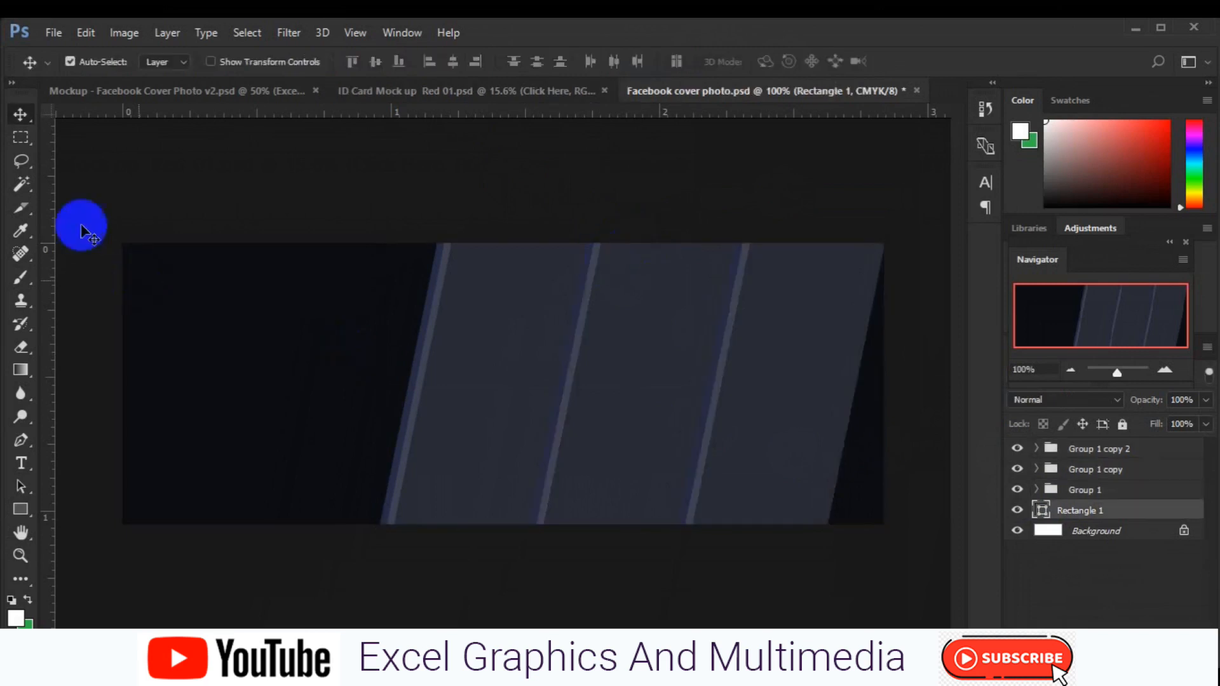
{"action": "left_click", "coordinate": [54, 40]}
{"action": "left_click", "coordinate": [109, 362]}
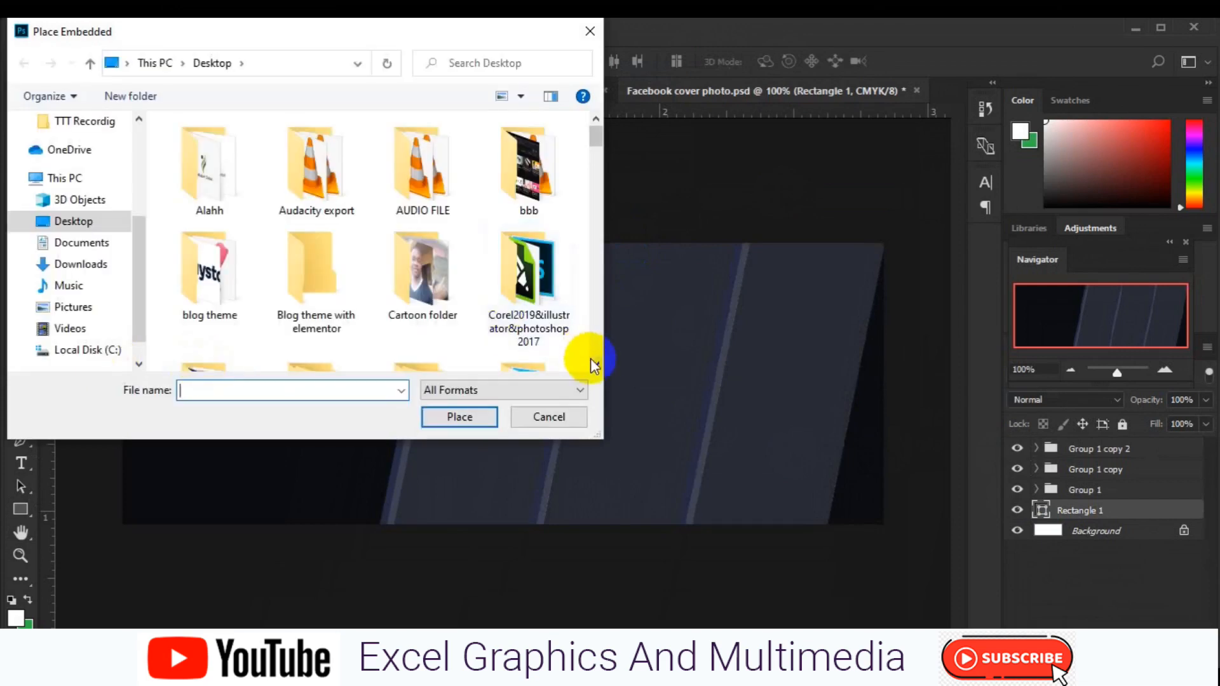
{"action": "left_click", "coordinate": [595, 365]}
{"action": "scroll", "coordinate": [596, 364], "scroll_direction": "down", "scroll_amount": 2}
{"action": "double_click", "coordinate": [410, 308]}
{"action": "left_click", "coordinate": [595, 367]}
{"action": "left_click", "coordinate": [594, 367]}
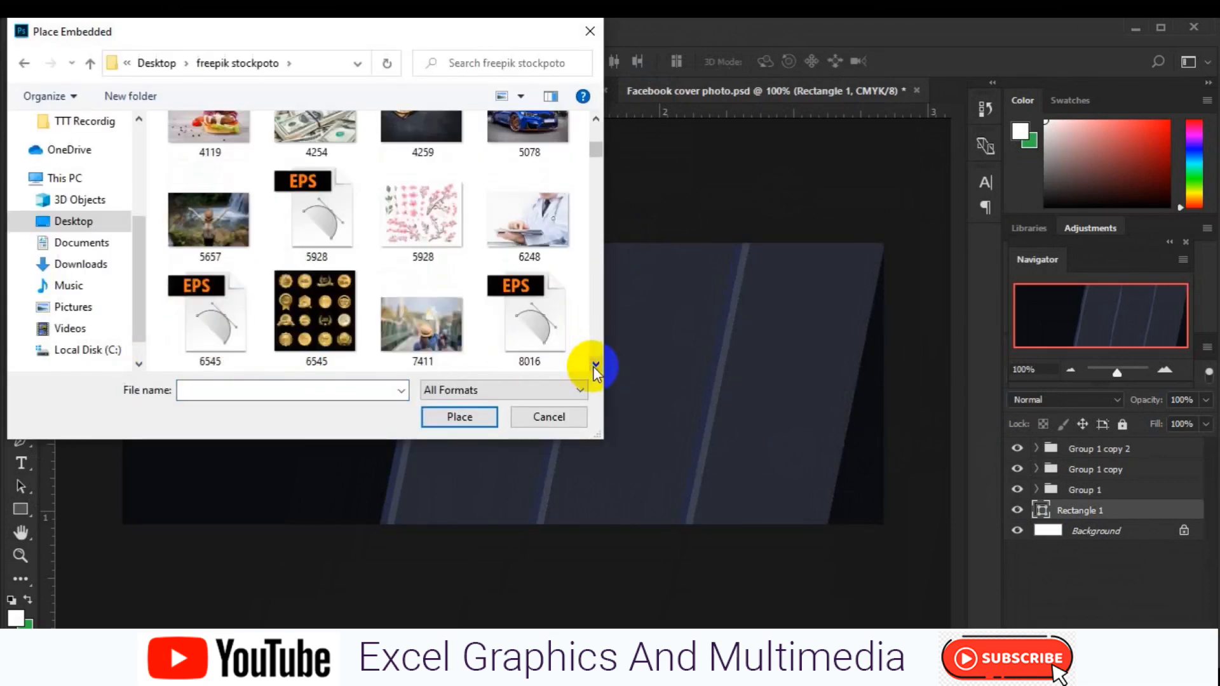
{"action": "left_click_drag", "start_coordinate": [595, 367], "coordinate": [594, 364]}
{"action": "left_click", "coordinate": [422, 159]}
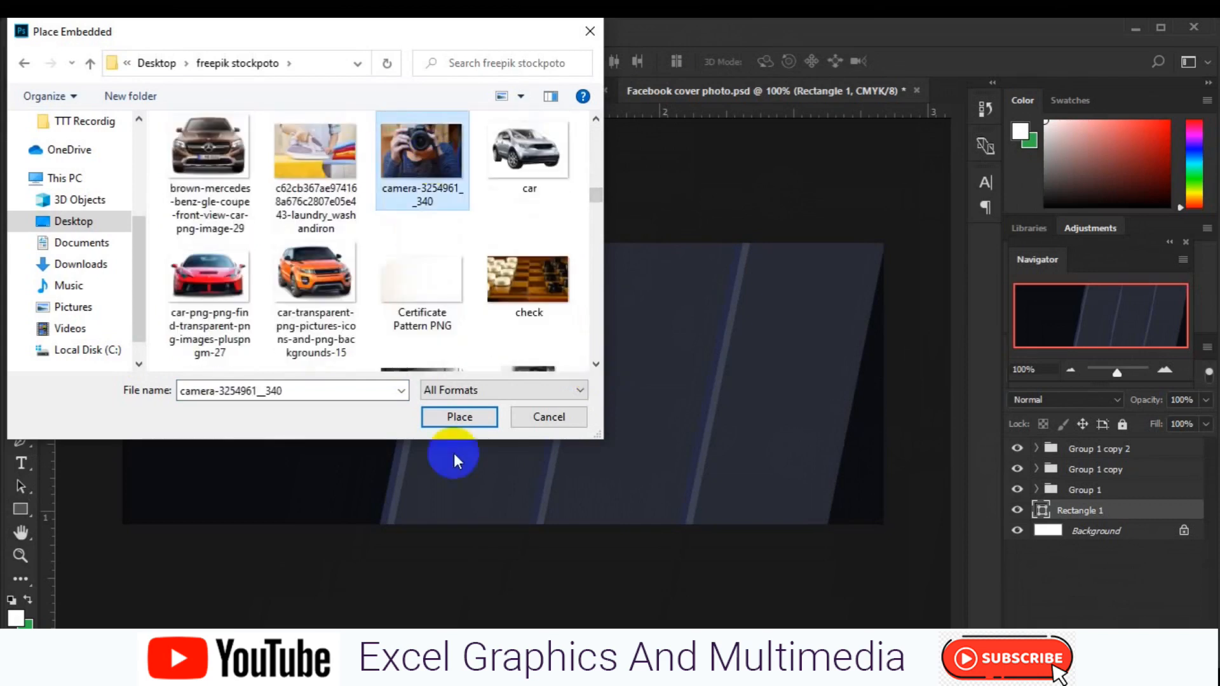
{"action": "left_click", "coordinate": [460, 426]}
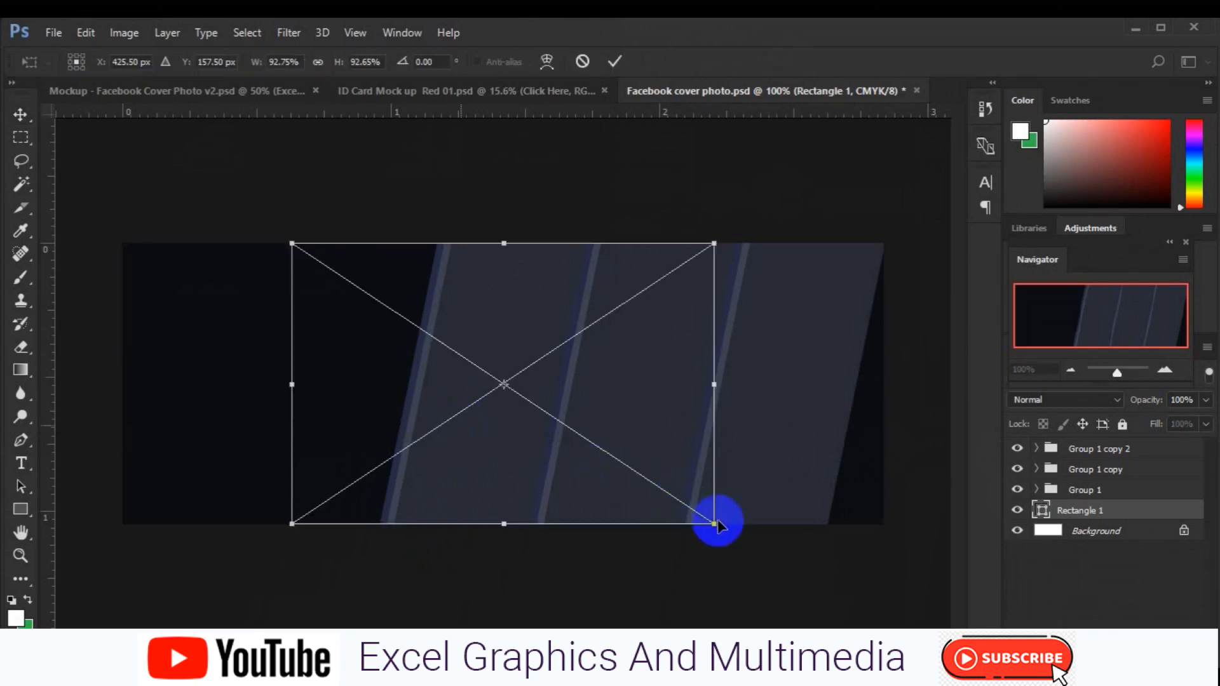
- Scale the camera photo to about 116% and move it left to fill the area beside the slanted panels
{"action": "left_click_drag", "start_coordinate": [716, 527], "coordinate": [767, 565]}
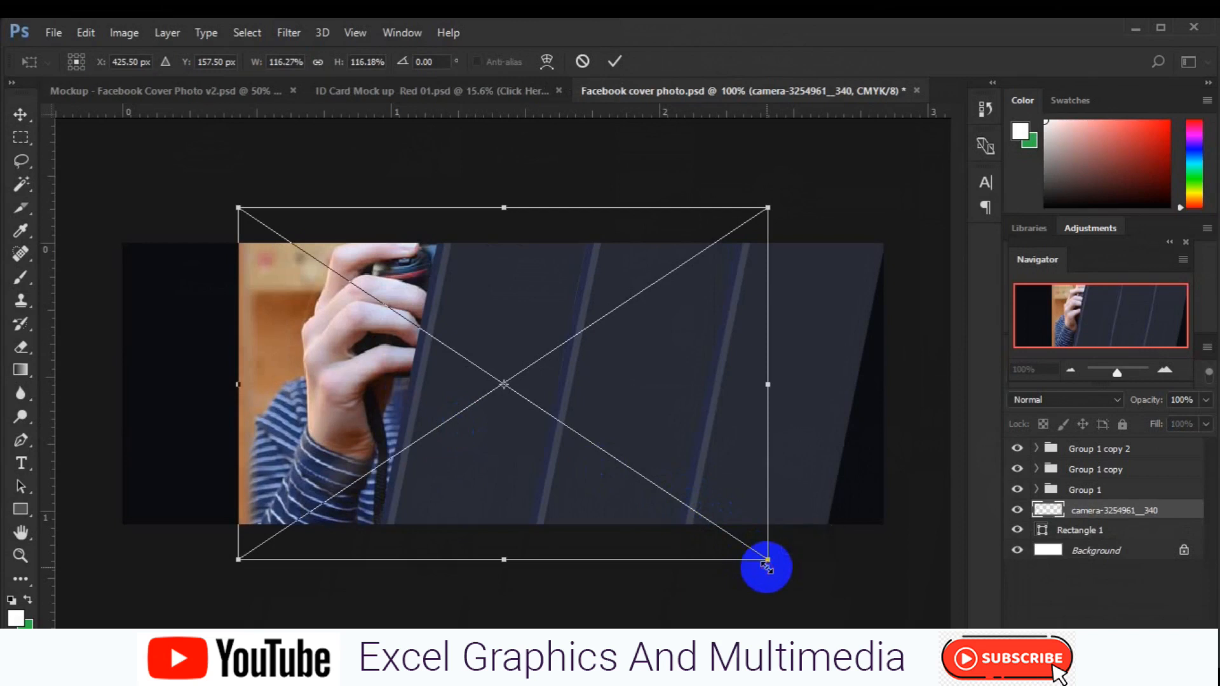
{"action": "left_click_drag", "start_coordinate": [717, 493], "coordinate": [561, 513]}
{"action": "key", "text": "Return"}
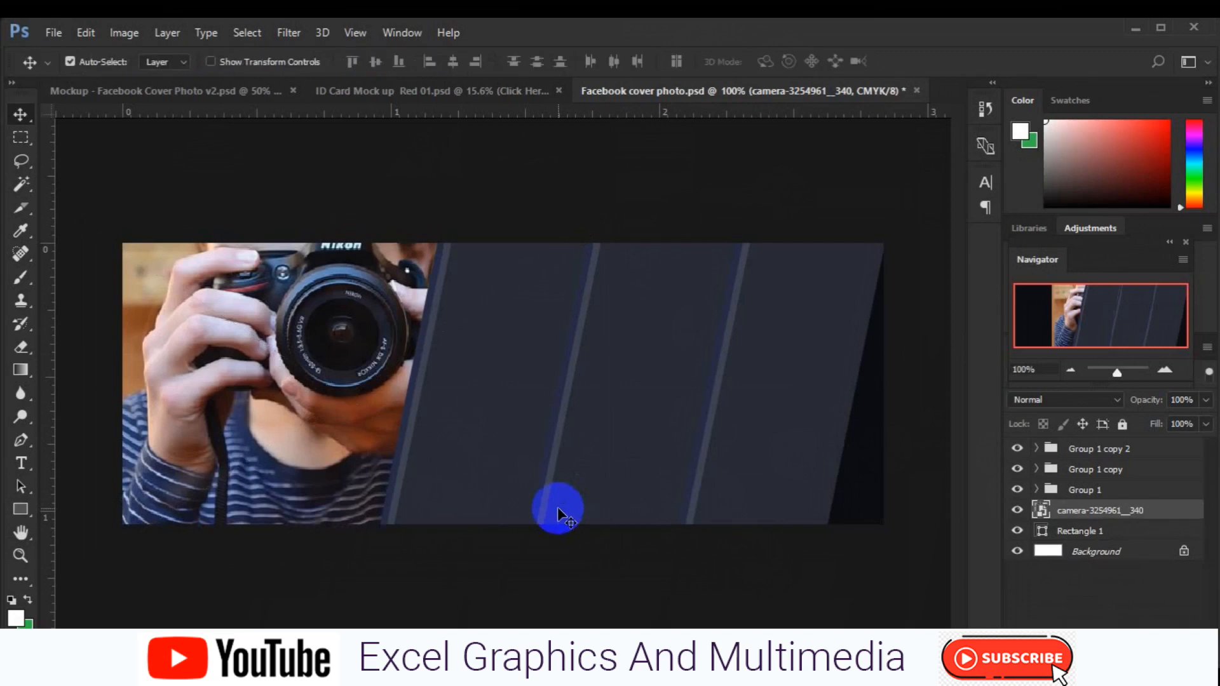
- Rasterize the camera photo layer and set its opacity to 30%
{"action": "right_click", "coordinate": [1117, 510]}
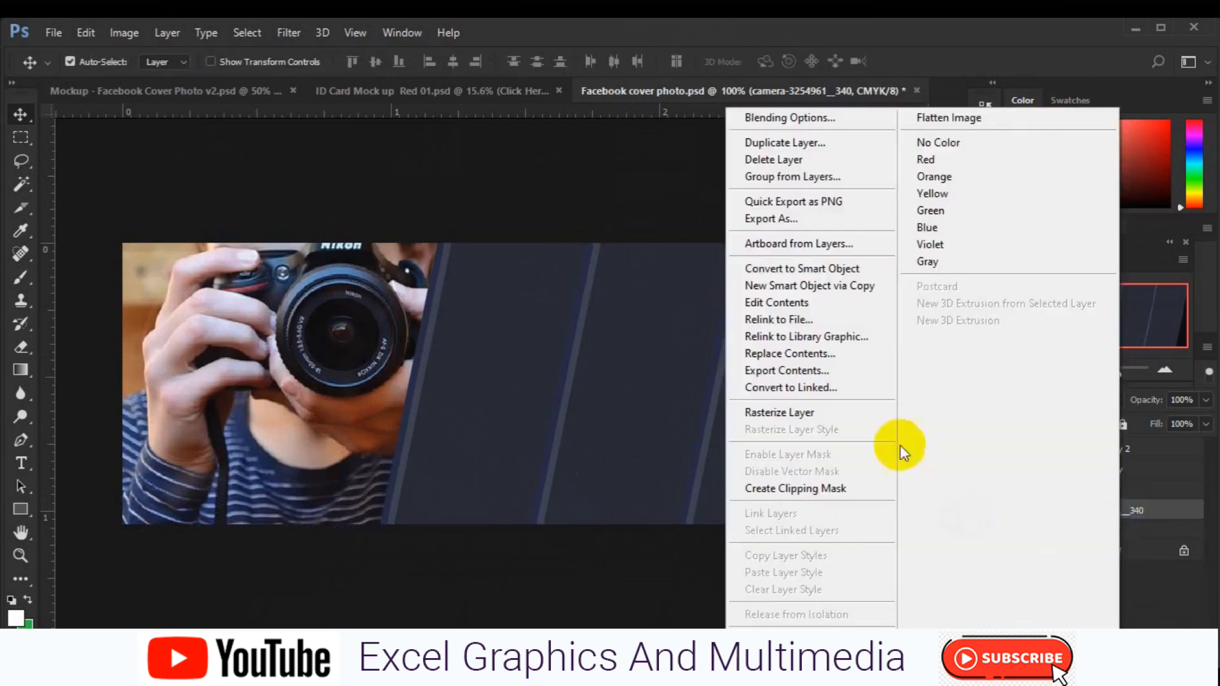
{"action": "left_click", "coordinate": [861, 414]}
{"action": "left_click_drag", "start_coordinate": [1169, 419], "coordinate": [1148, 421]}
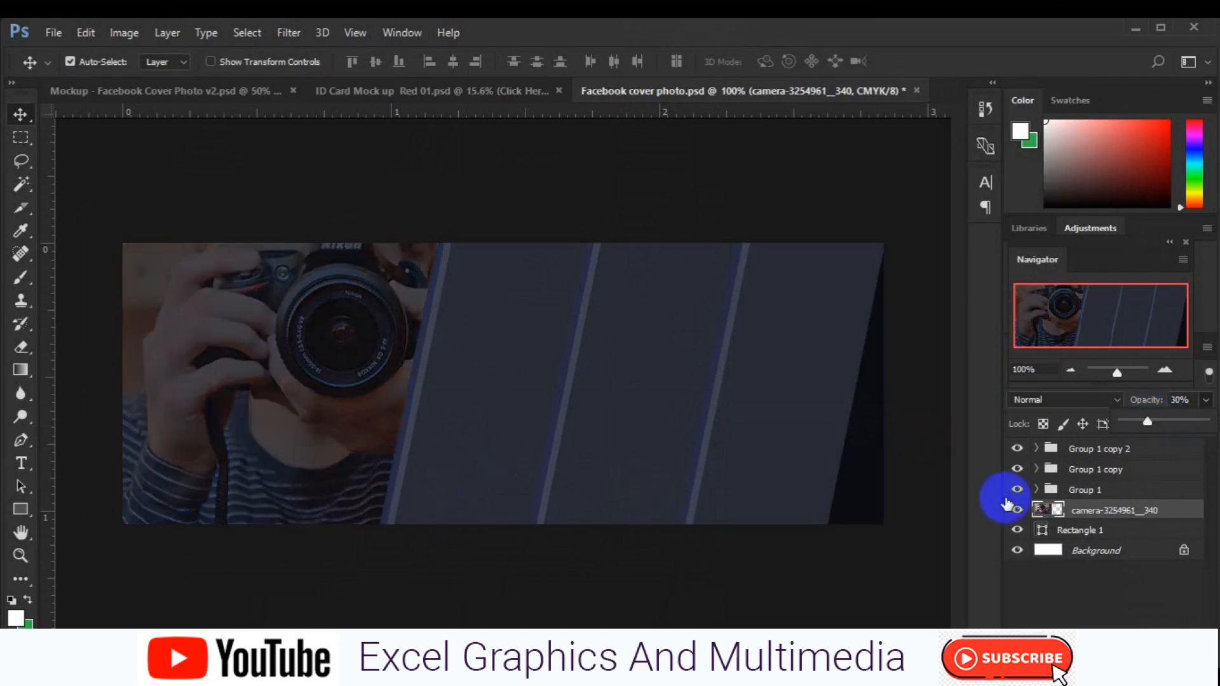
- Select the visible left part of the camera photo with a rectangular marquee and copy it to a new layer
{"action": "left_click", "coordinate": [12, 140]}
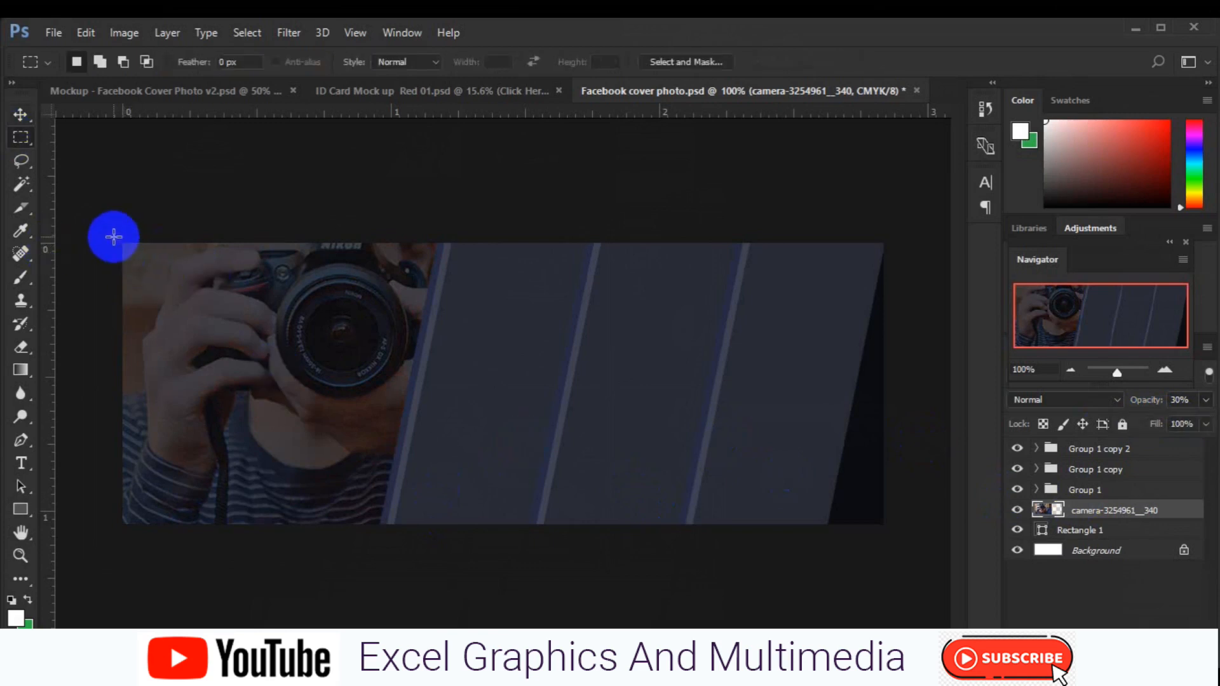
{"action": "left_click_drag", "start_coordinate": [121, 242], "coordinate": [590, 543]}
{"action": "key", "text": "ctrl+j"}
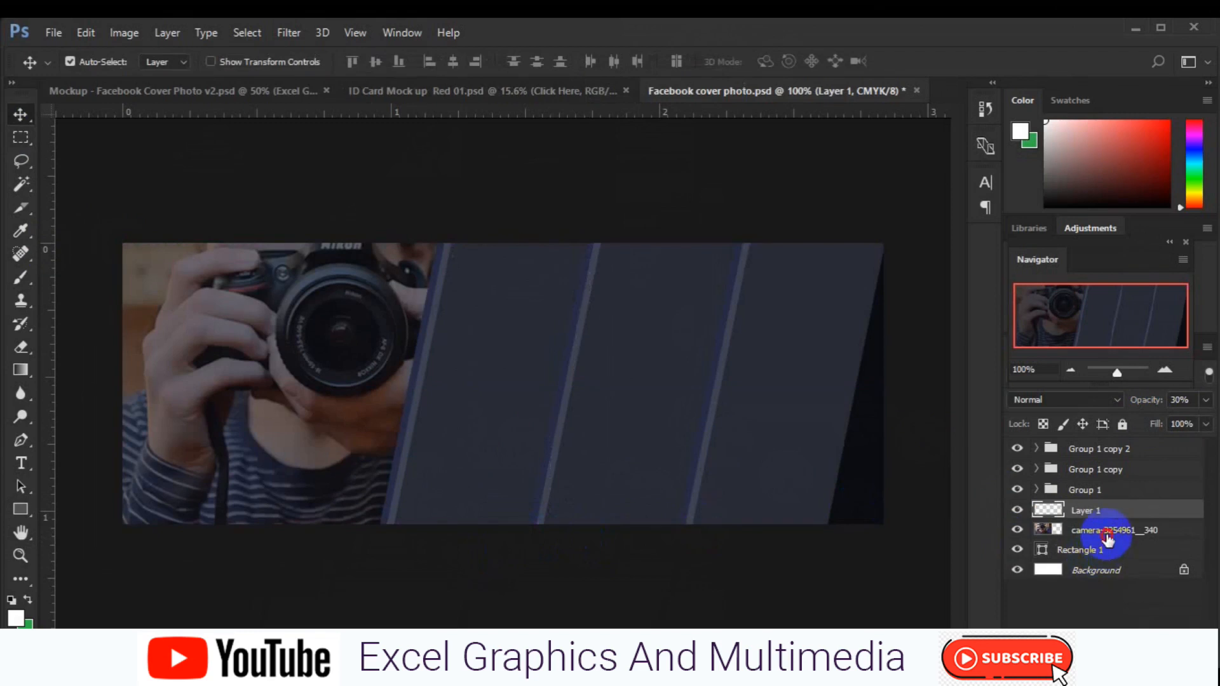
- Delete the original camera-3254961__340 layer and set Layer 1's opacity to 30%
{"action": "left_click", "coordinate": [1105, 533]}
{"action": "key", "text": "Delete"}
{"action": "left_click", "coordinate": [1093, 513]}
{"action": "key", "text": "3"}
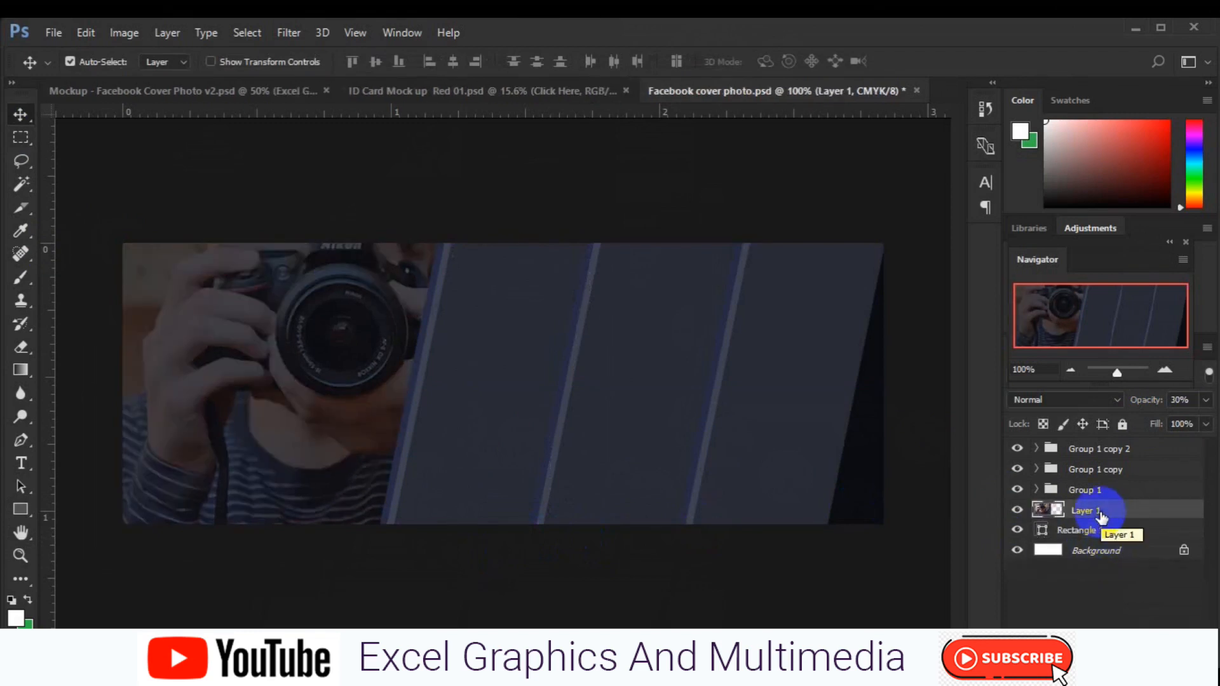
- Clip Layer 1 to Rectangle 1 with a clipping mask and lower its opacity to 11%
{"action": "right_click", "coordinate": [1101, 512]}
{"action": "left_click", "coordinate": [822, 436]}
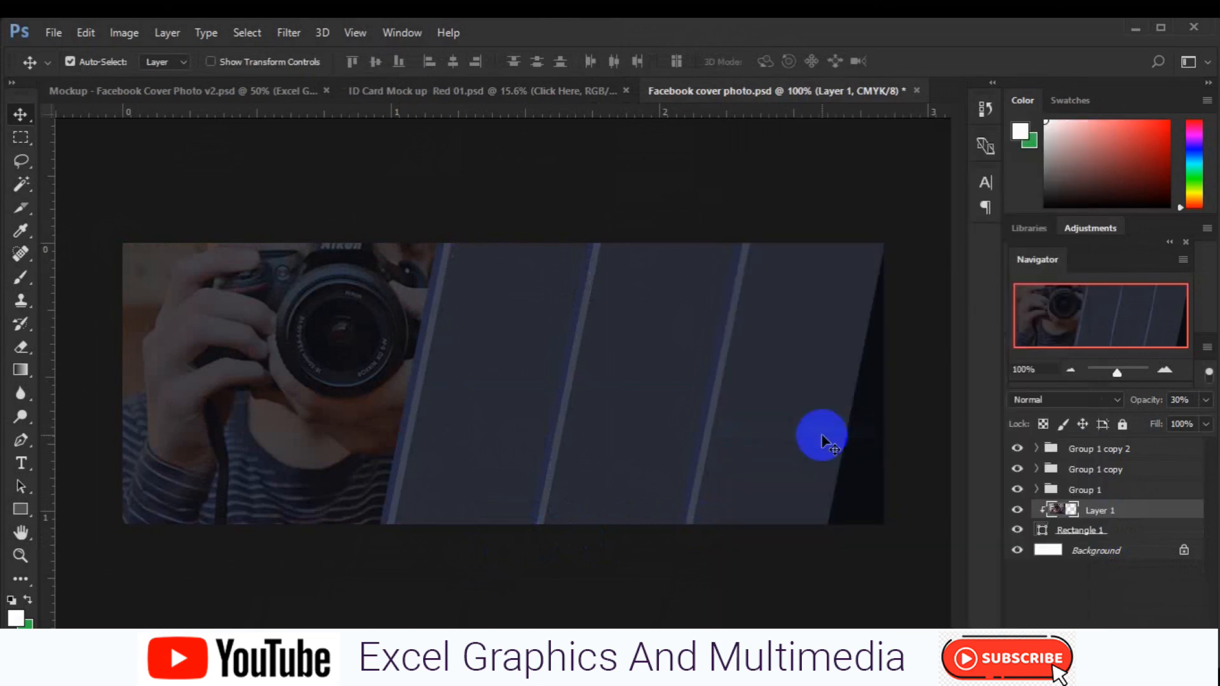
{"action": "left_click", "coordinate": [1205, 401]}
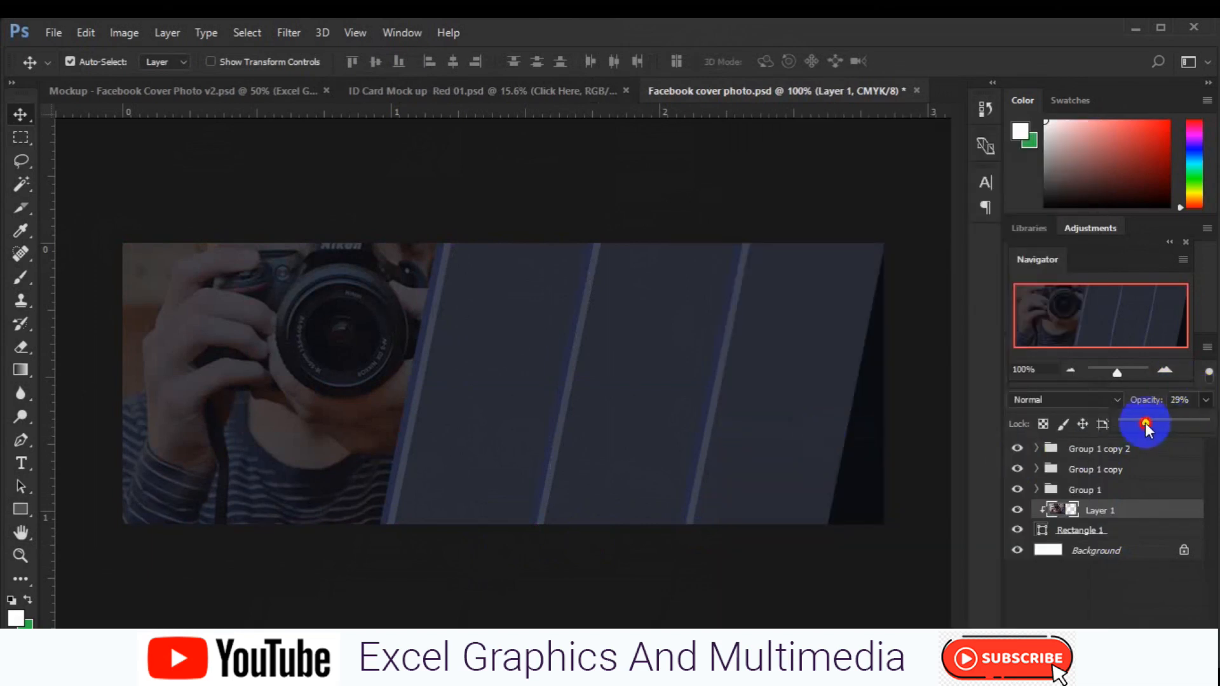
{"action": "left_click_drag", "start_coordinate": [1138, 422], "coordinate": [1137, 422]}
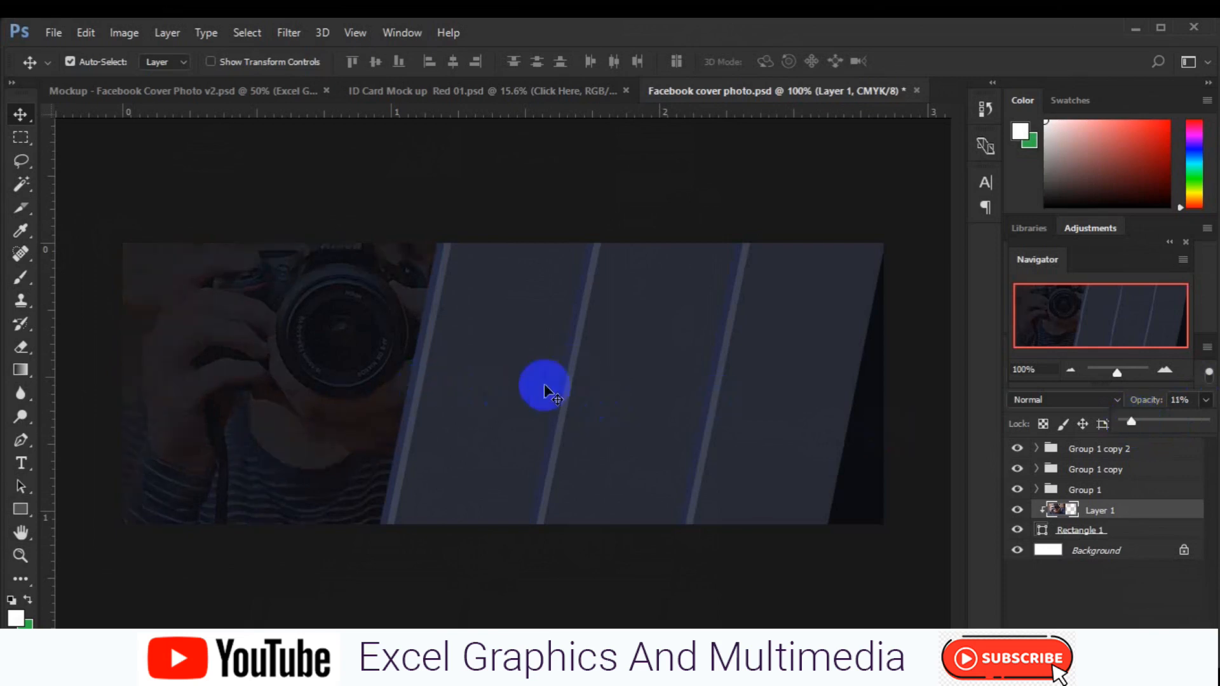
- Add a Gradient Overlay to the stripe Rectangle 1 copy 3 in Group 1
{"action": "left_click", "coordinate": [408, 398]}
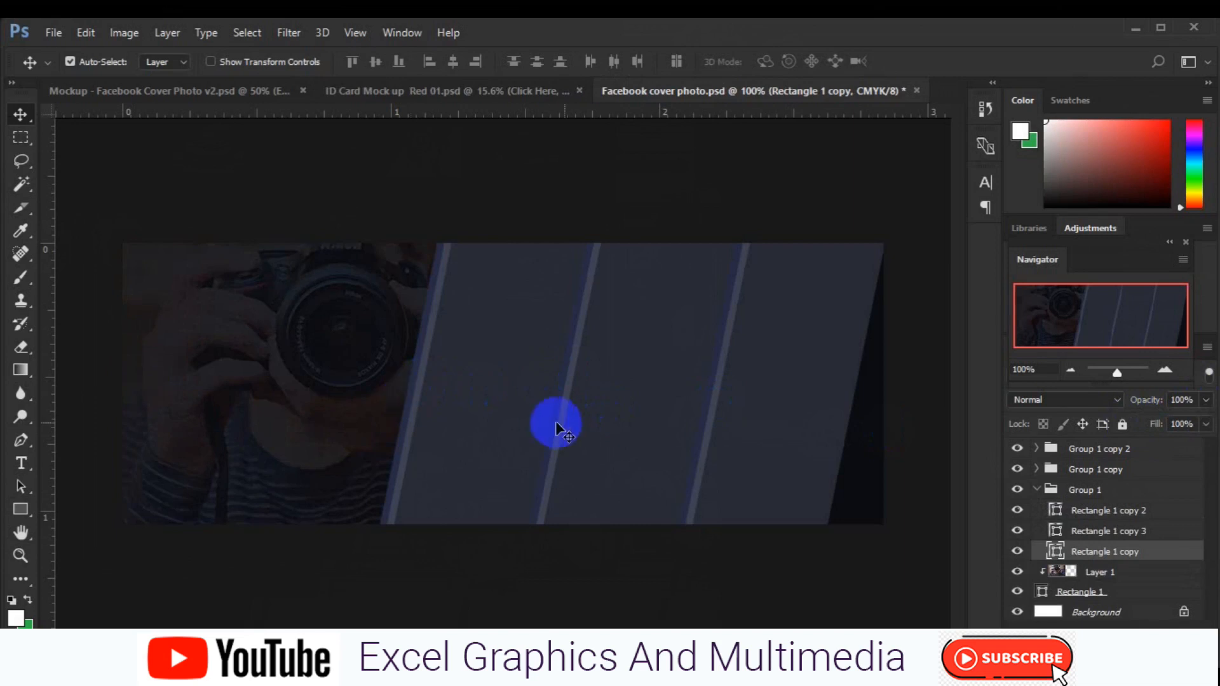
{"action": "left_click", "coordinate": [420, 407]}
{"action": "left_click", "coordinate": [1109, 540]}
{"action": "right_click", "coordinate": [1111, 537]}
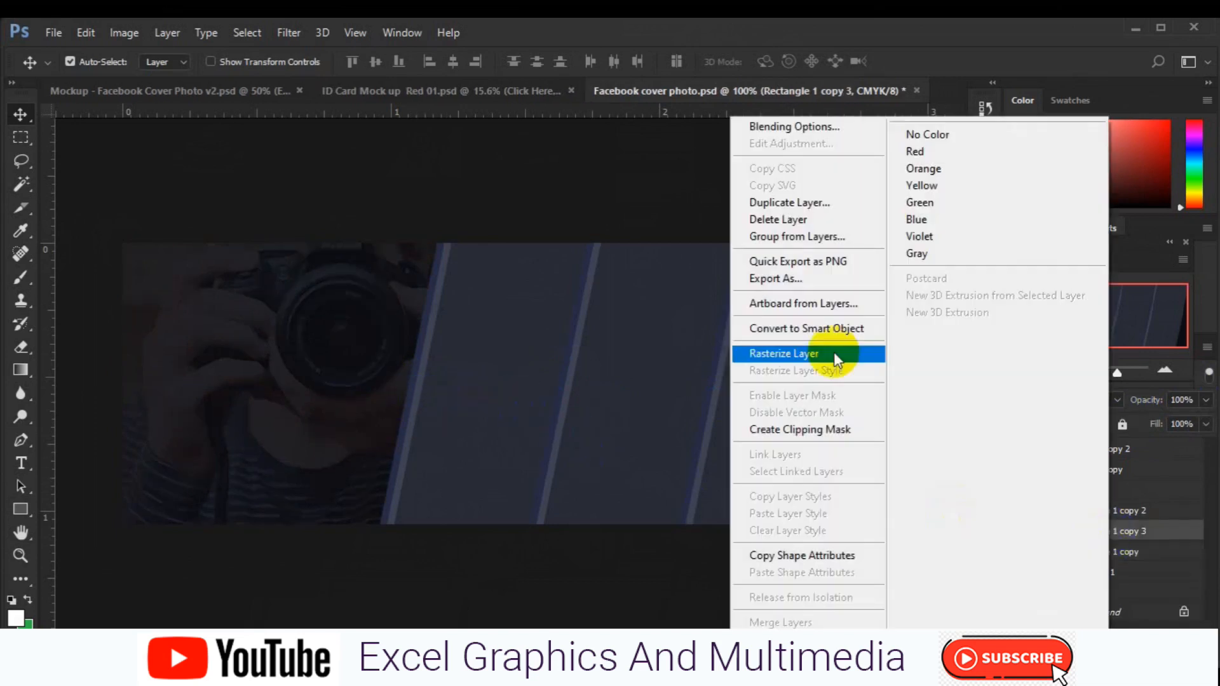
{"action": "left_click", "coordinate": [843, 130]}
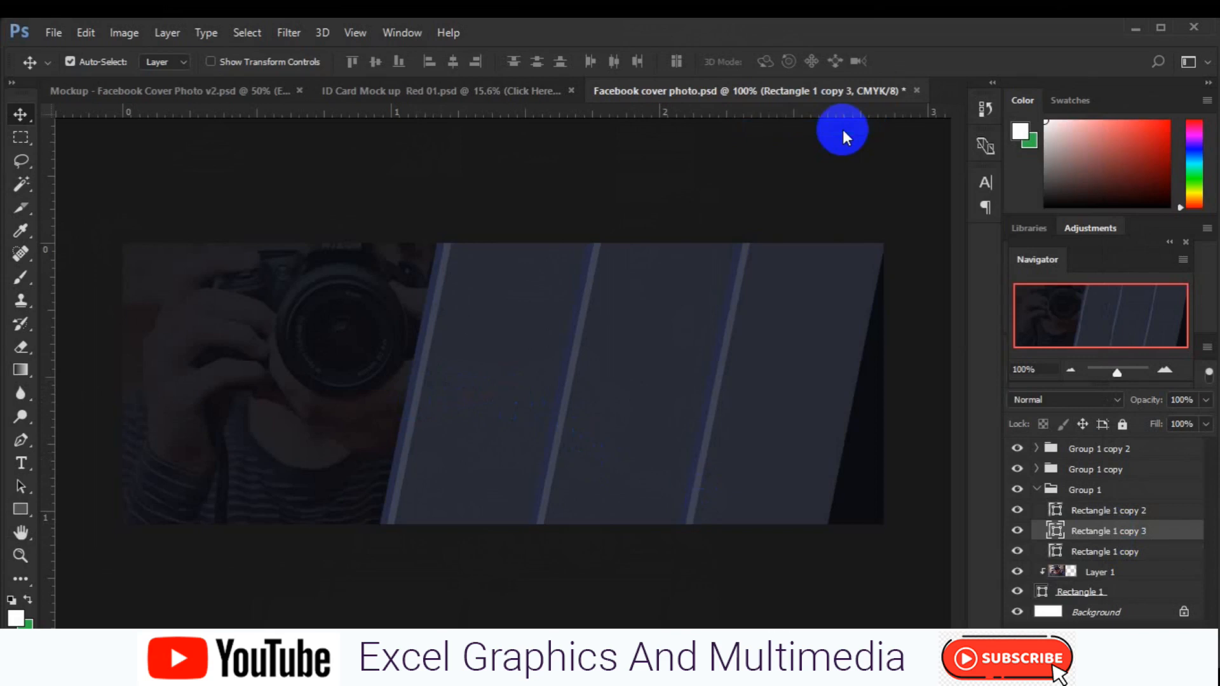
{"action": "left_click", "coordinate": [365, 372]}
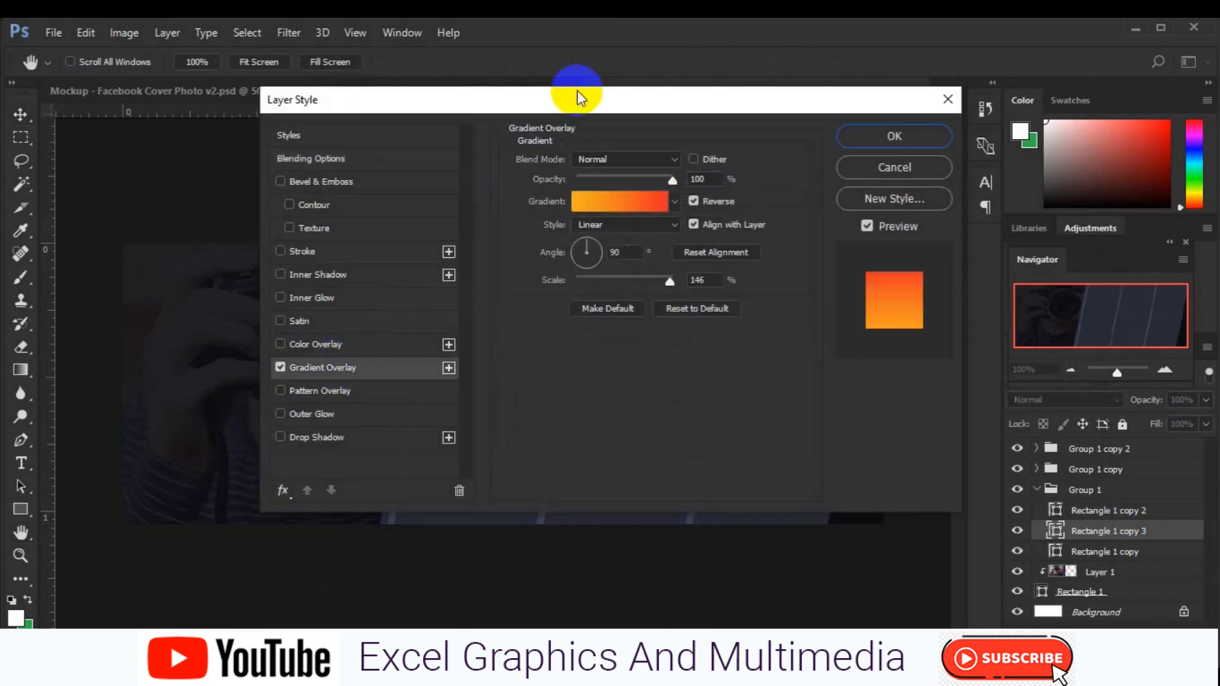
{"action": "left_click_drag", "start_coordinate": [577, 99], "coordinate": [932, 62]}
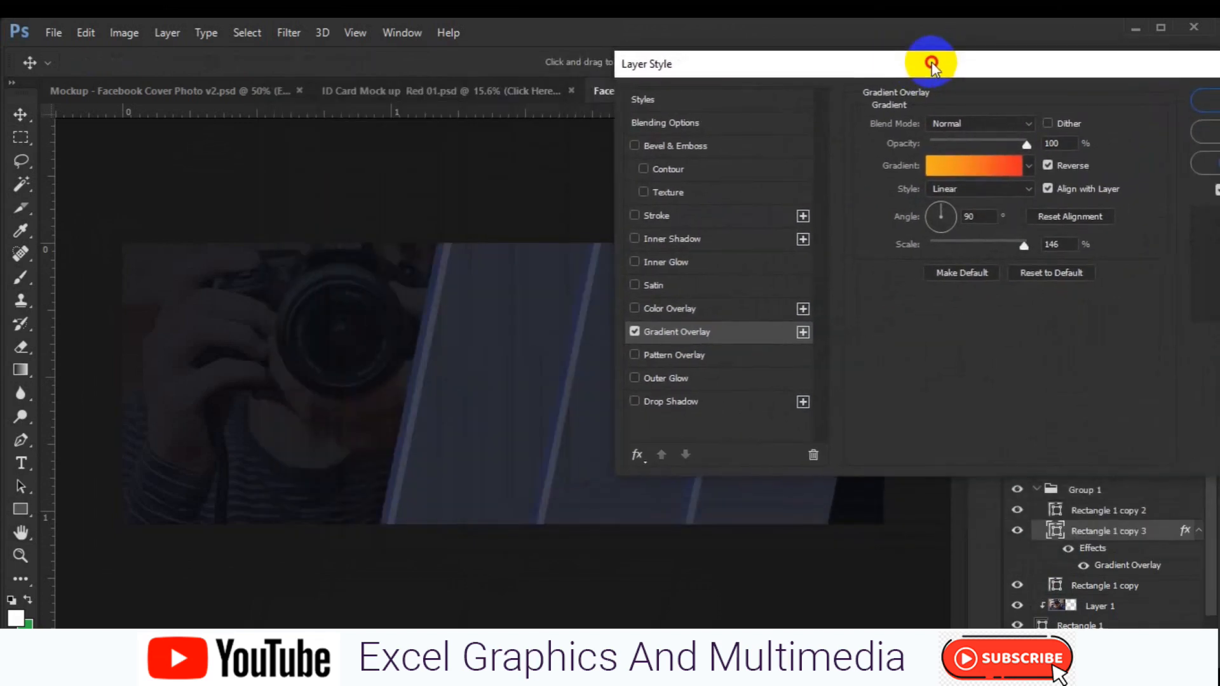
{"action": "left_click_drag", "start_coordinate": [1082, 73], "coordinate": [1045, 73]}
- Recolour the overlay's gradient from gold dbb315 at the start stop to near-black 0b0c11 at the end stop
{"action": "left_click", "coordinate": [958, 169]}
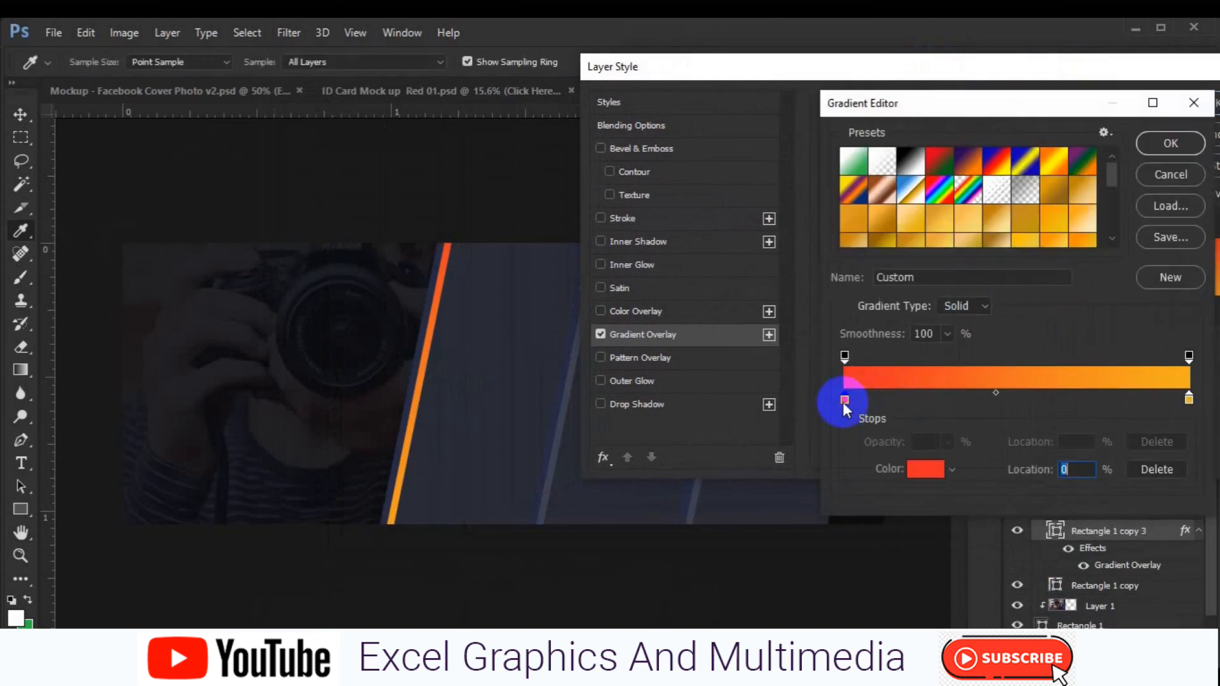
{"action": "double_click", "coordinate": [845, 400]}
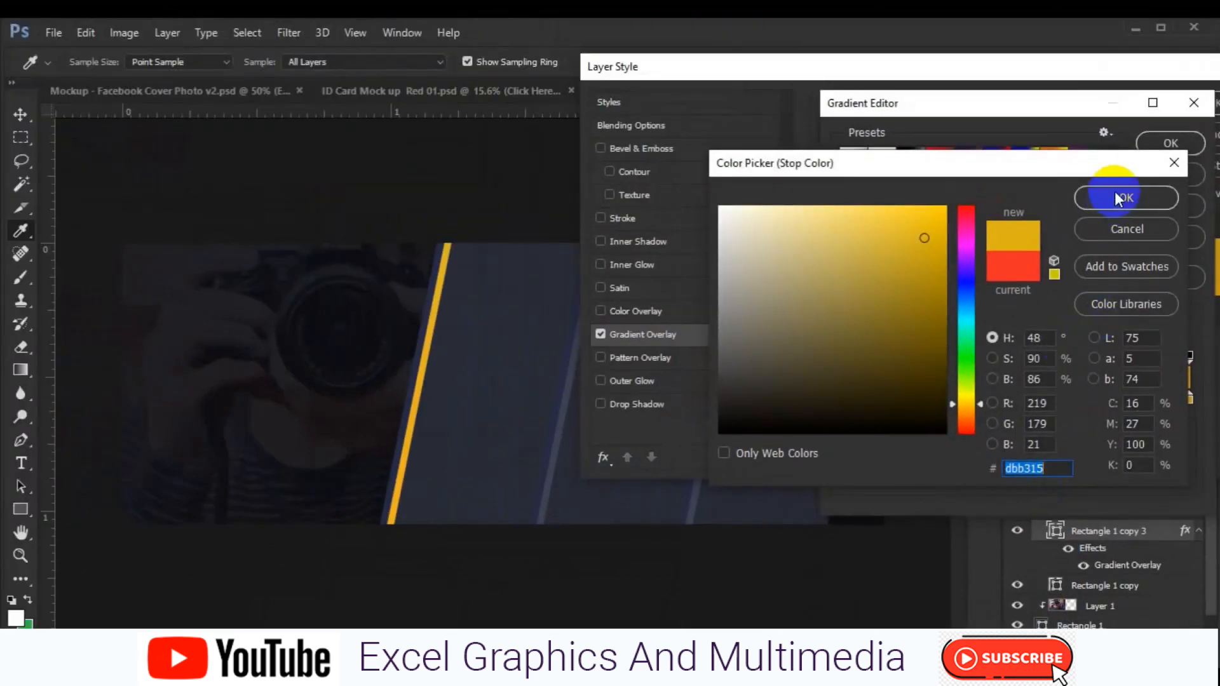
{"action": "left_click", "coordinate": [1117, 198]}
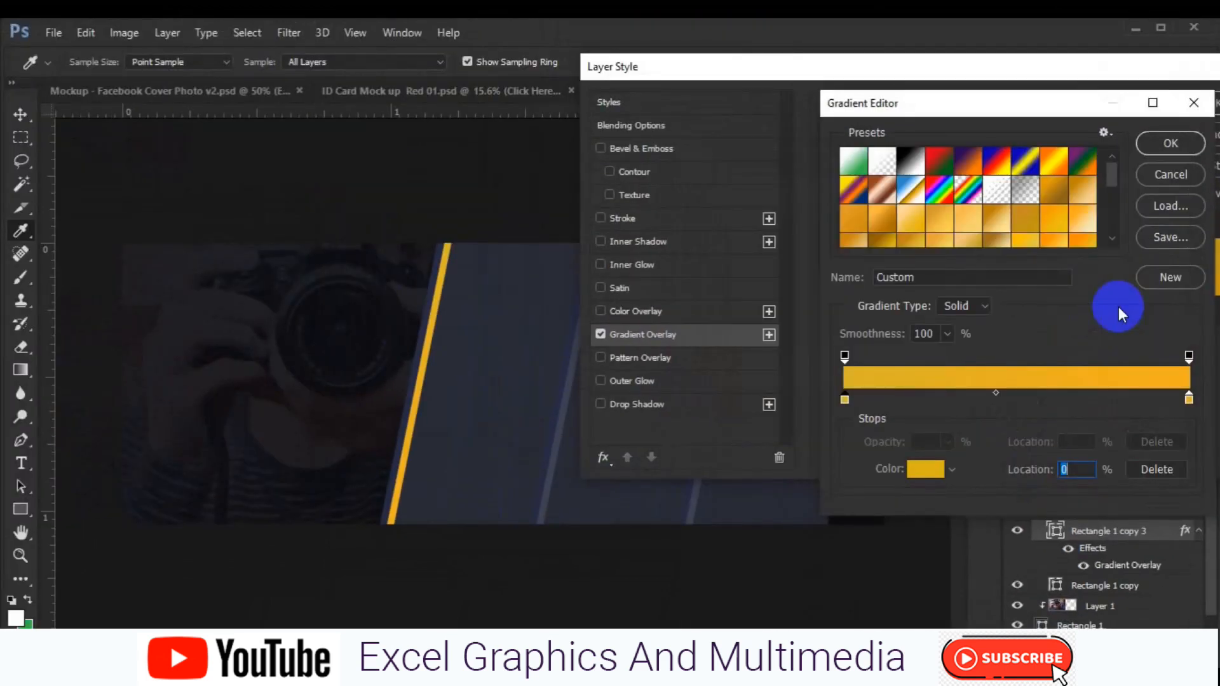
{"action": "left_click", "coordinate": [1189, 398]}
{"action": "double_click", "coordinate": [1189, 400]}
{"action": "left_click", "coordinate": [868, 520]}
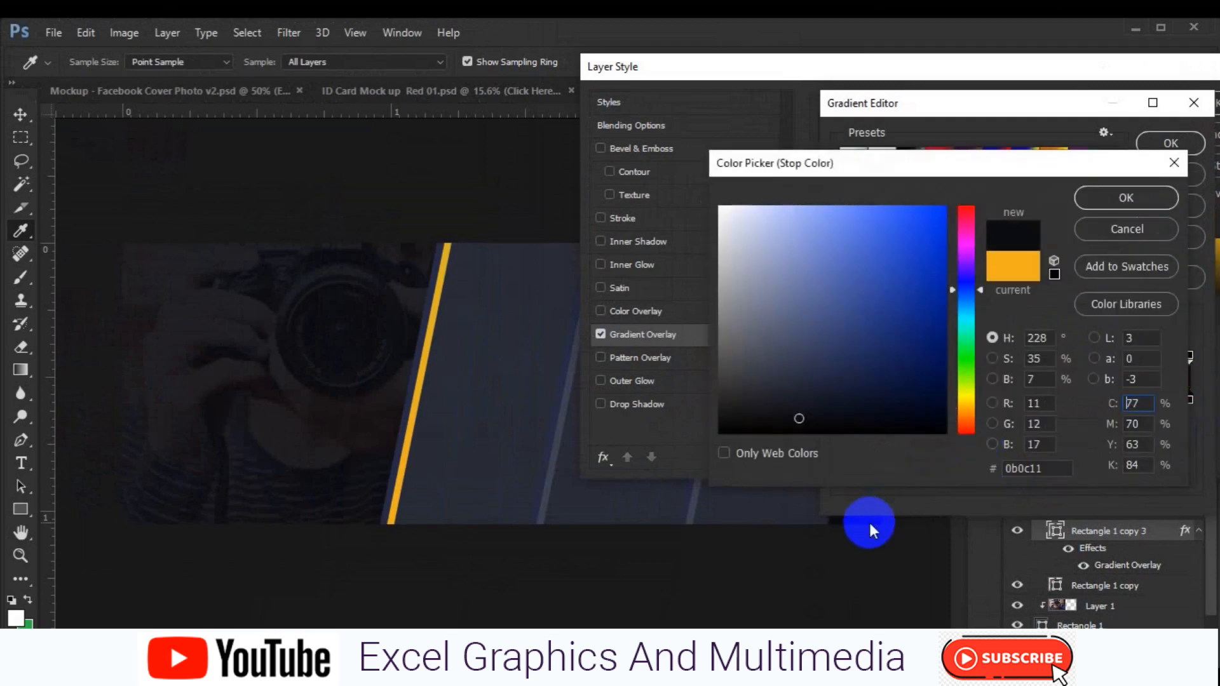
{"action": "left_click", "coordinate": [1105, 194]}
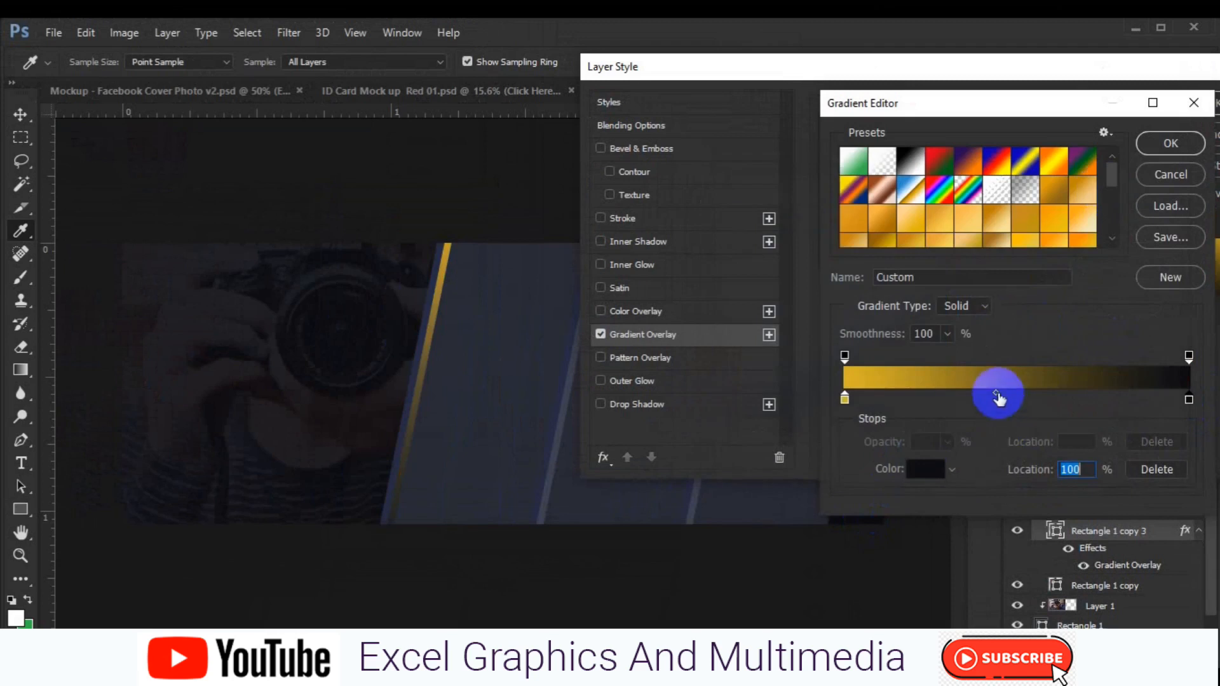
- Move the near-black stop to 69% and the colour midpoint to 52%, shift the end opacity stop inward, and apply the gradient overlay
{"action": "left_click_drag", "start_coordinate": [1189, 402], "coordinate": [1142, 407]}
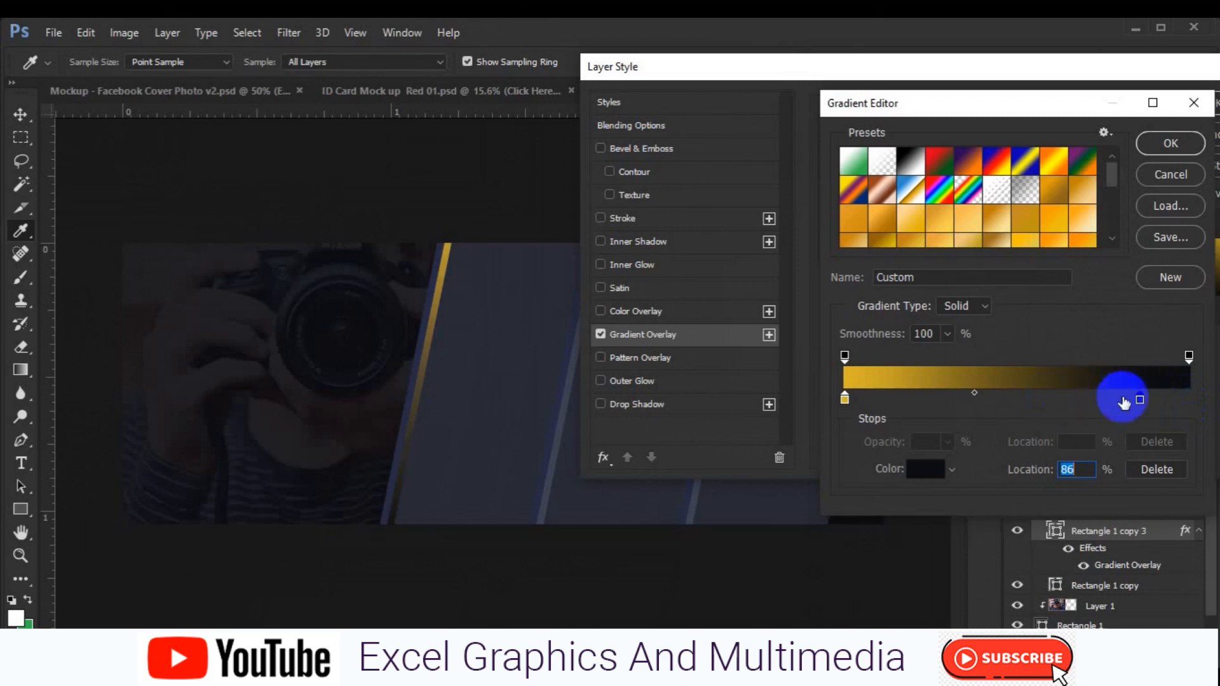
{"action": "left_click", "coordinate": [1188, 356]}
{"action": "left_click_drag", "start_coordinate": [1187, 357], "coordinate": [1175, 357]}
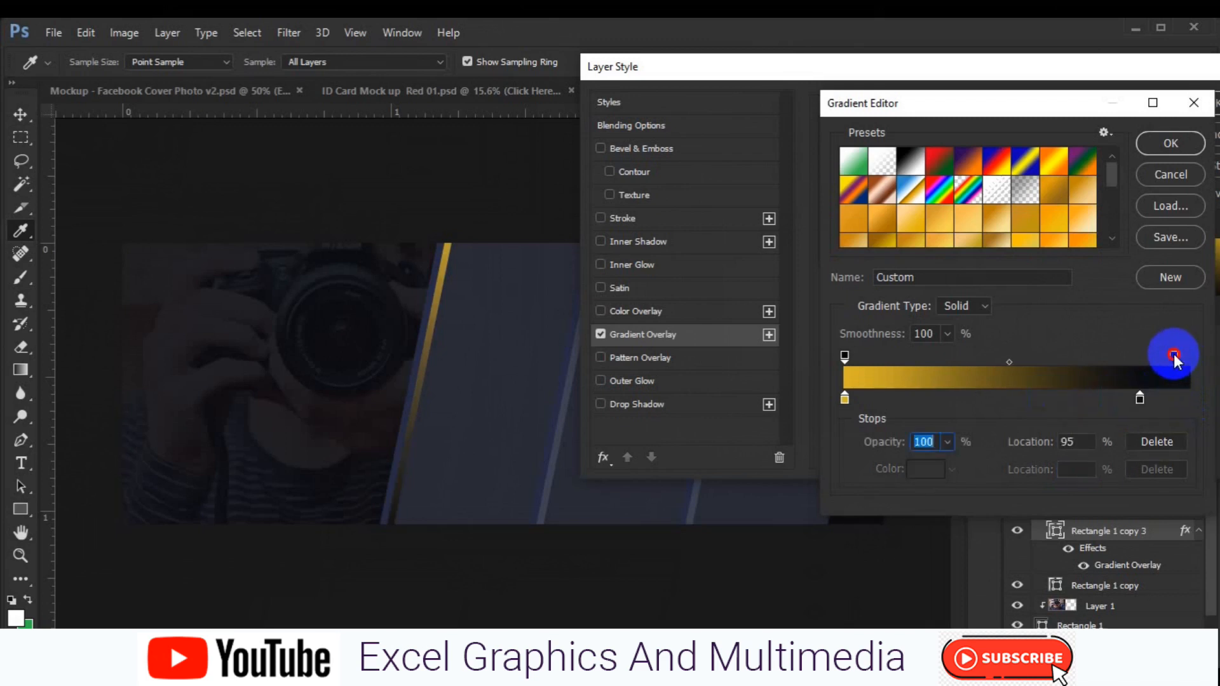
{"action": "left_click_drag", "start_coordinate": [1140, 398], "coordinate": [1085, 399]}
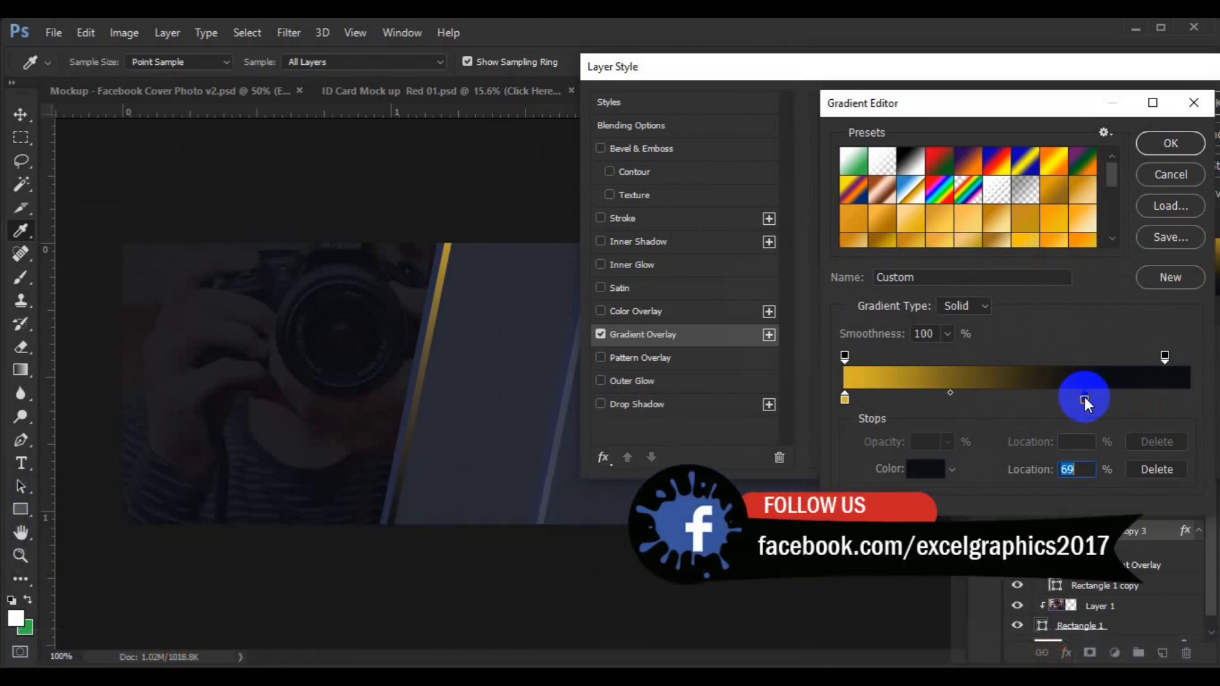
{"action": "left_click", "coordinate": [950, 394]}
{"action": "left_click_drag", "start_coordinate": [950, 394], "coordinate": [971, 391]}
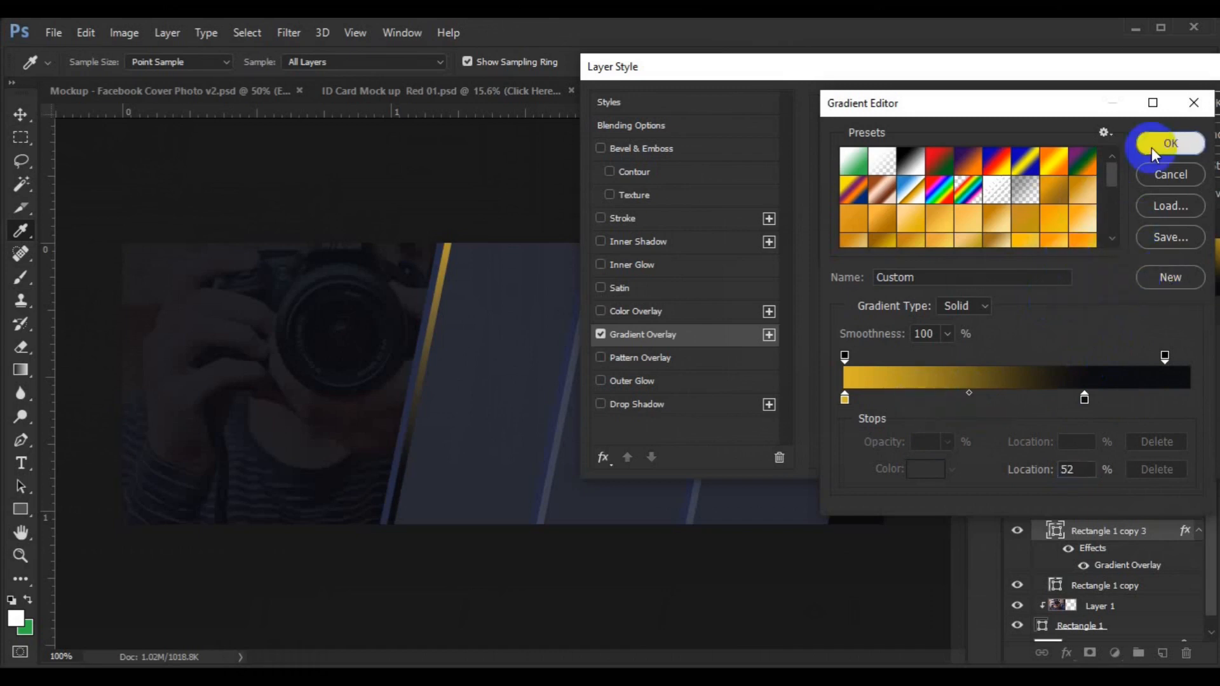
{"action": "left_click", "coordinate": [1169, 144]}
{"action": "left_click", "coordinate": [1189, 104]}
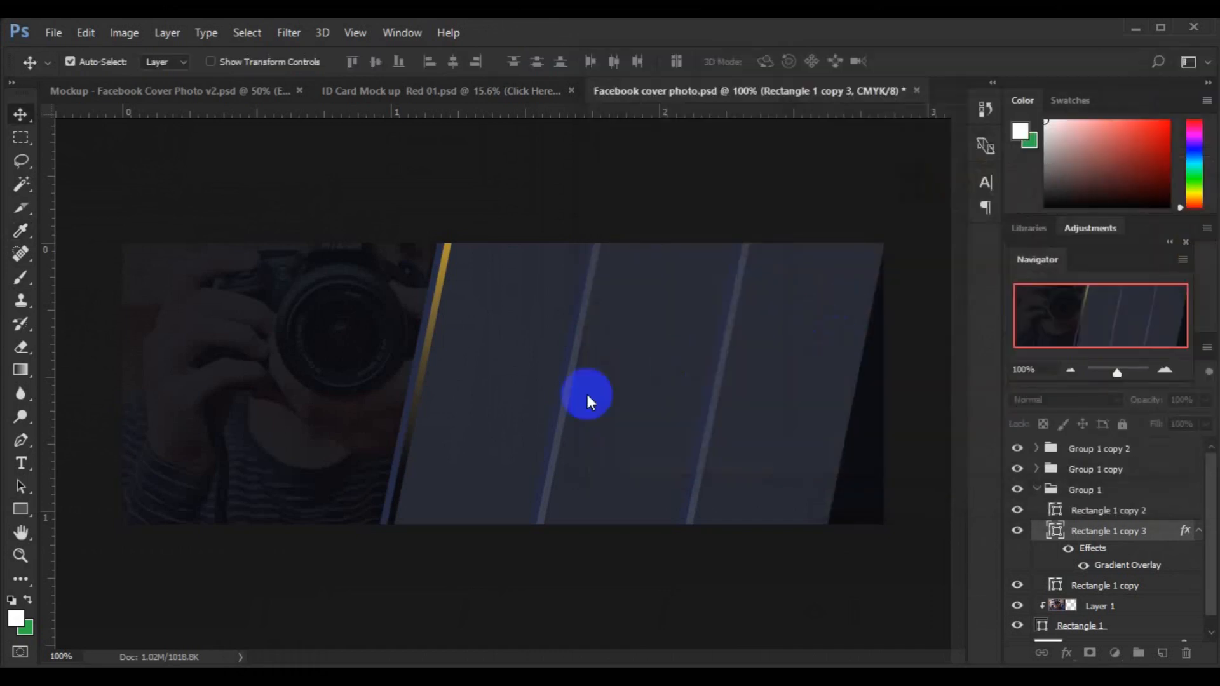
- Copy the shape attributes of Group 1's Rectangle 1 copy 3 and paste them onto Rectangle 1 copy in Group 1 copy
{"action": "right_click", "coordinate": [1098, 535]}
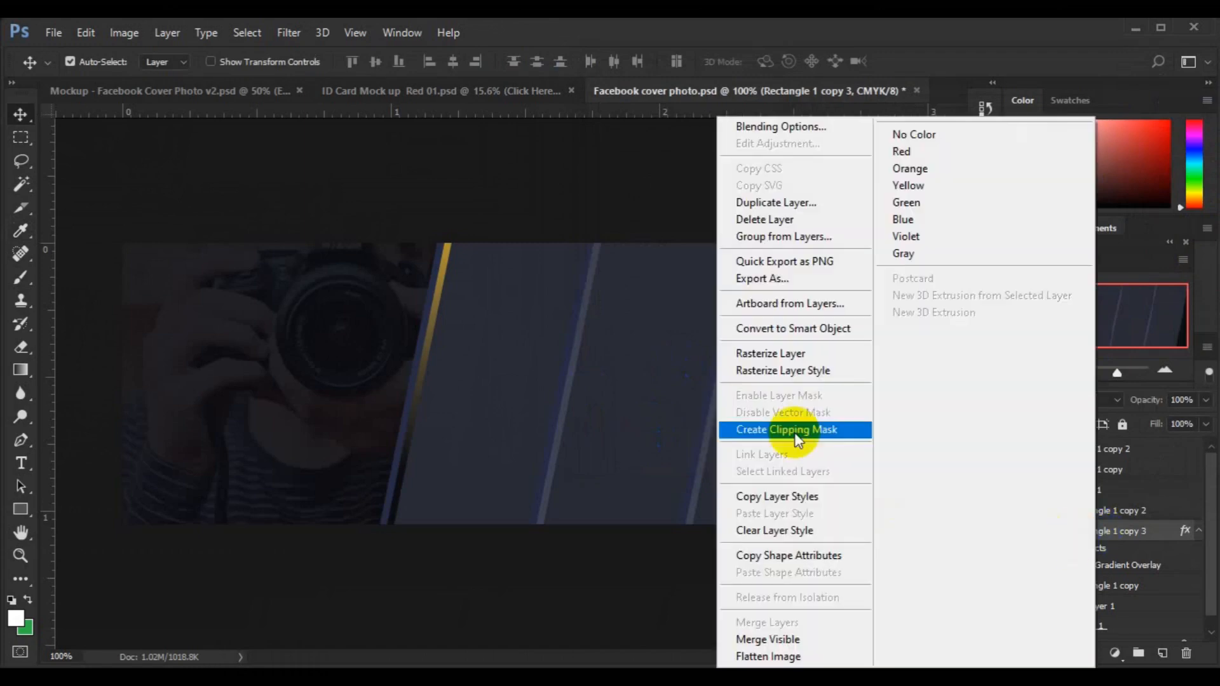
{"action": "left_click", "coordinate": [792, 559]}
{"action": "left_click", "coordinate": [597, 469]}
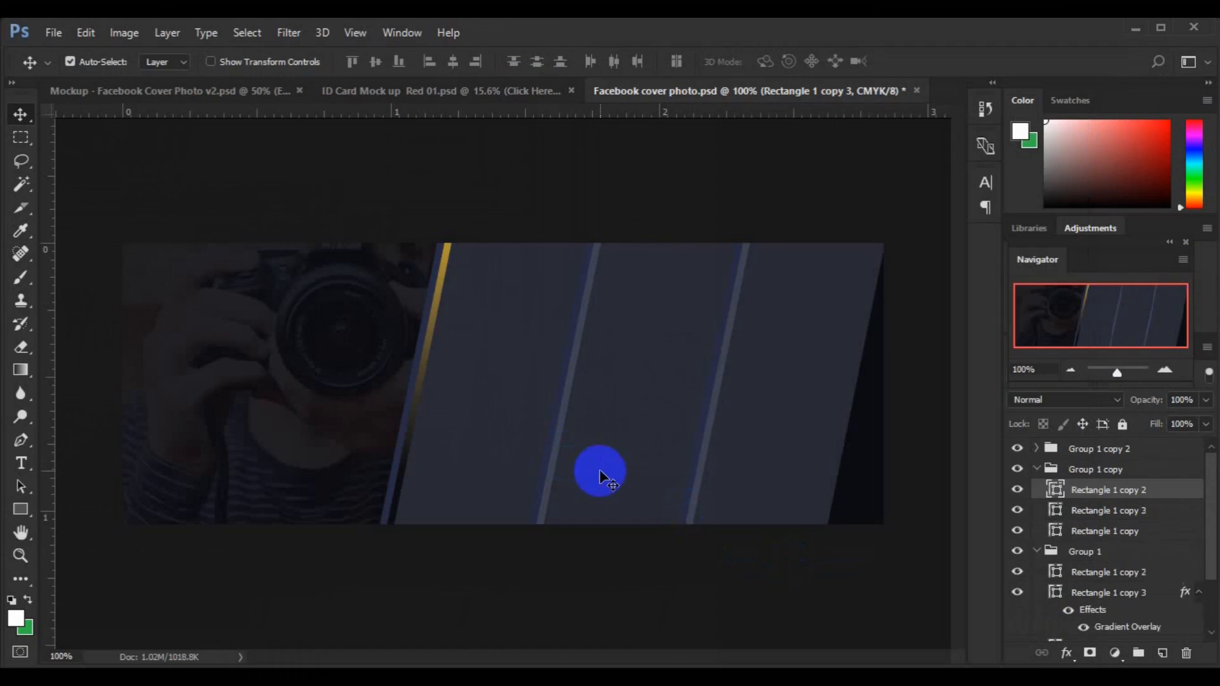
{"action": "left_click", "coordinate": [1091, 531]}
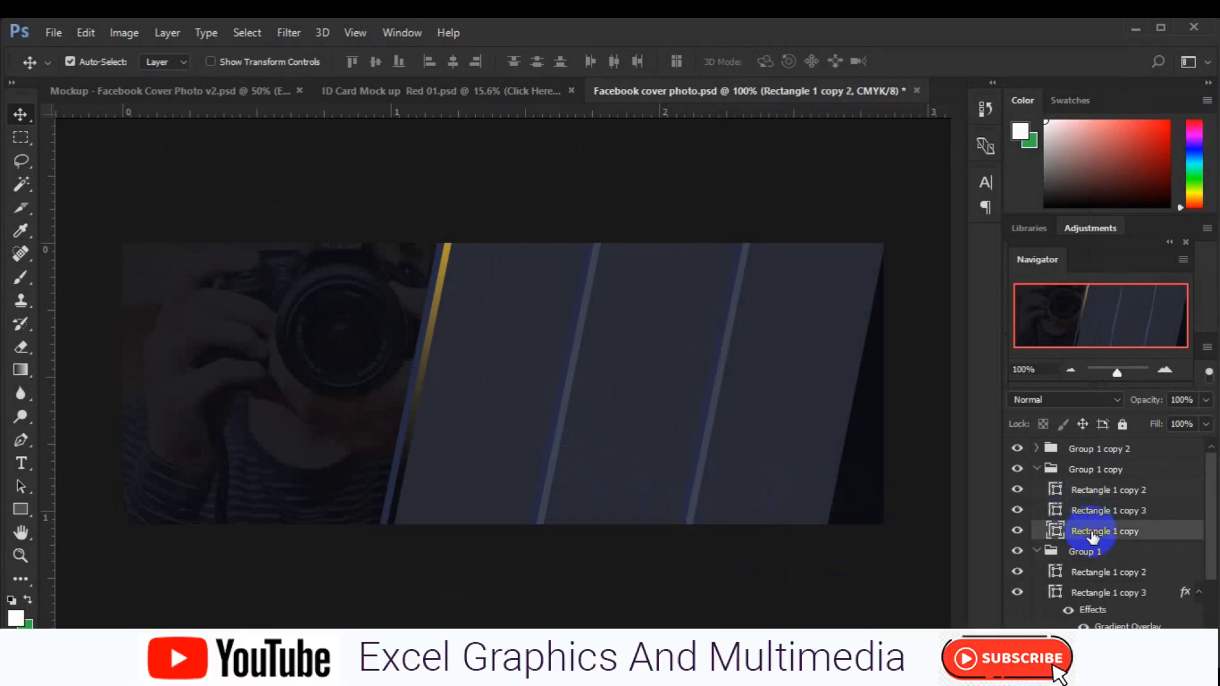
{"action": "left_click", "coordinate": [1015, 511]}
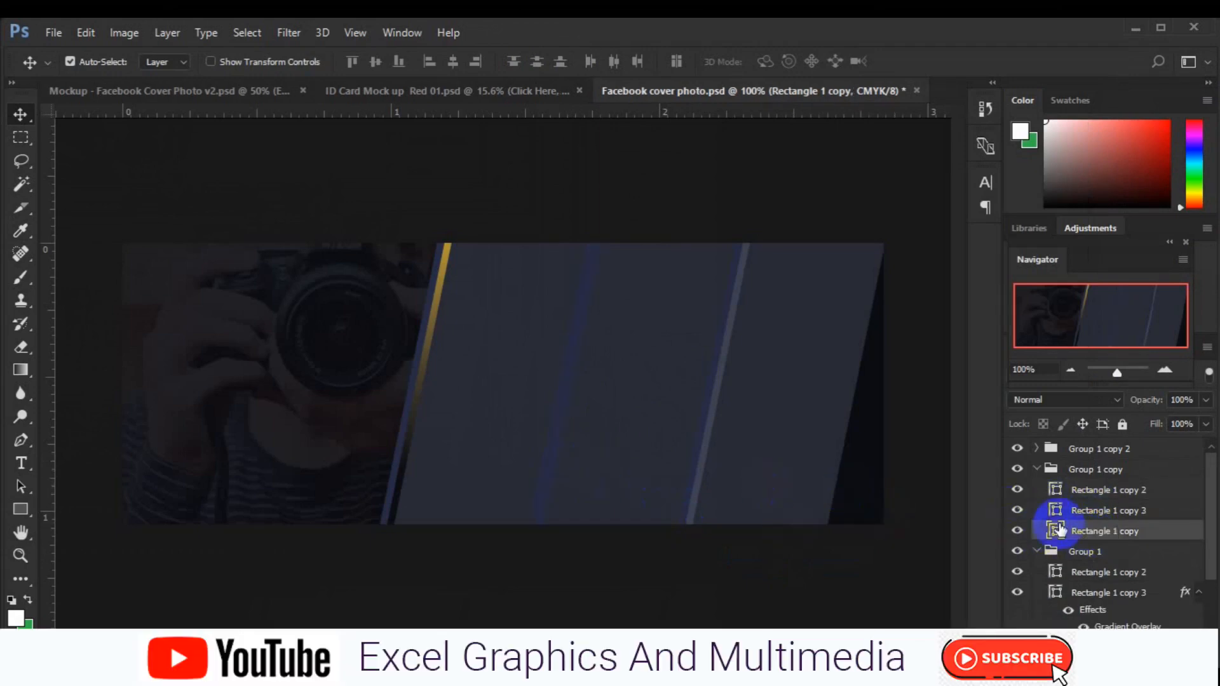
{"action": "right_click", "coordinate": [1082, 532]}
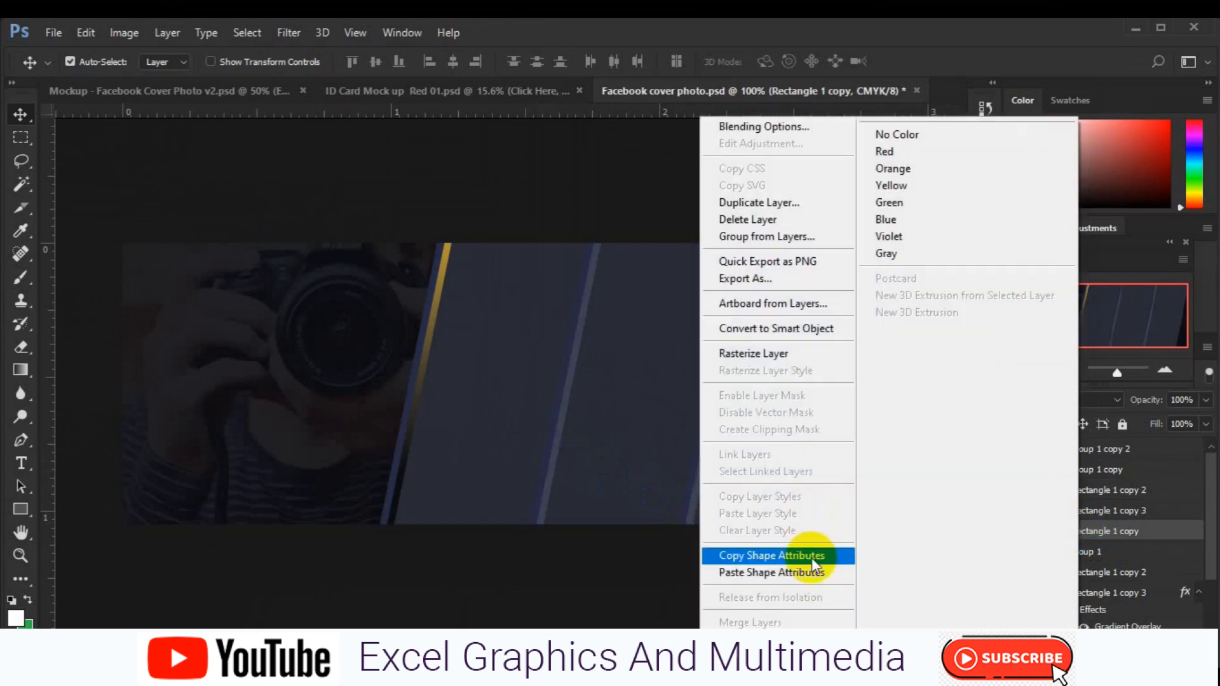
{"action": "left_click", "coordinate": [811, 567]}
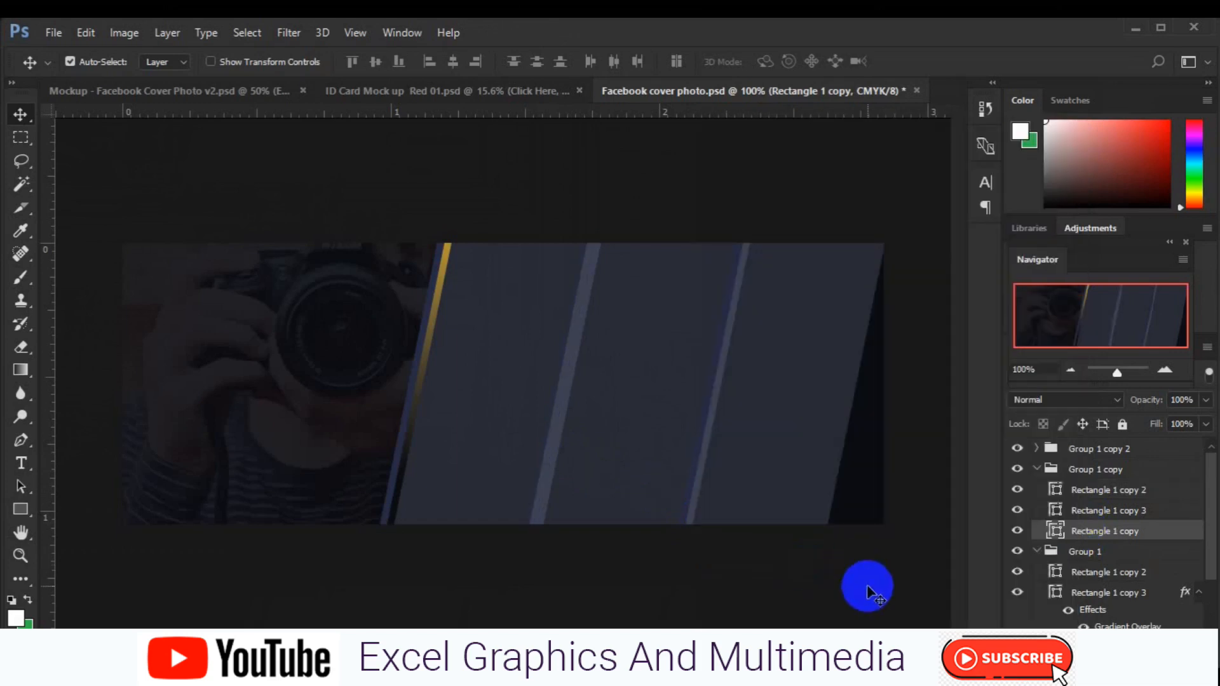
- Add the gold-to-black Gradient Overlay to Rectangle 1 copy in Group 1 copy and set its angle to 180°
{"action": "right_click", "coordinate": [1088, 533]}
{"action": "left_click", "coordinate": [816, 137]}
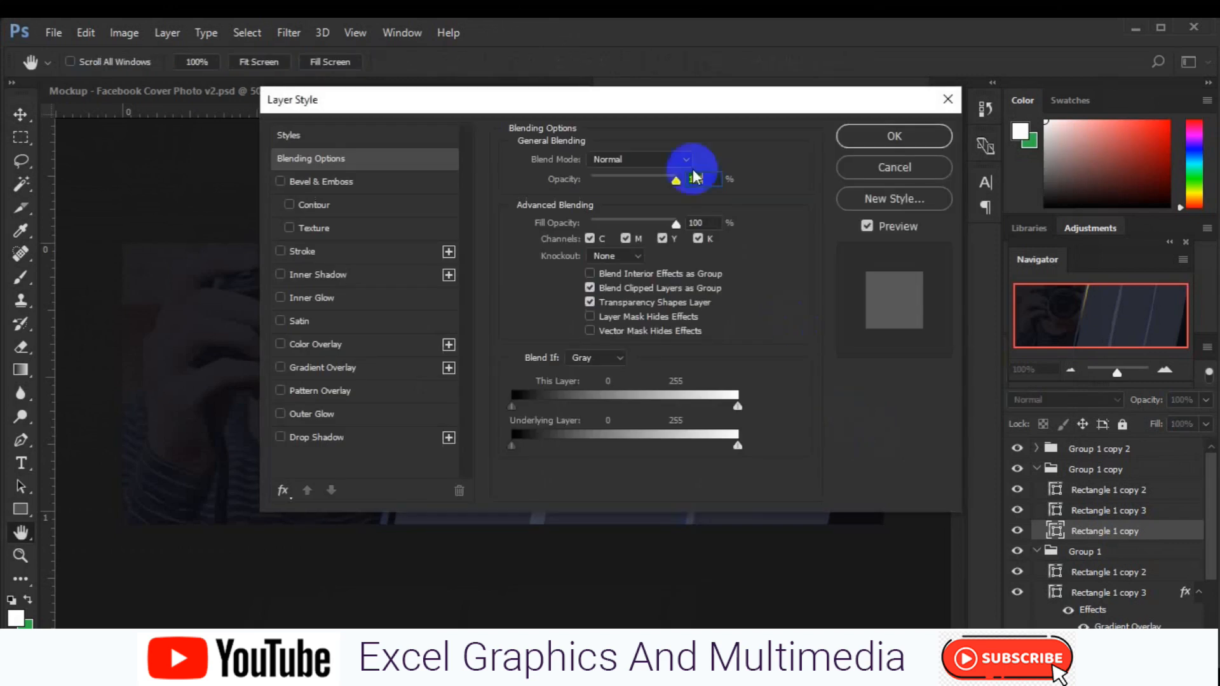
{"action": "left_click_drag", "start_coordinate": [668, 101], "coordinate": [1001, 67]}
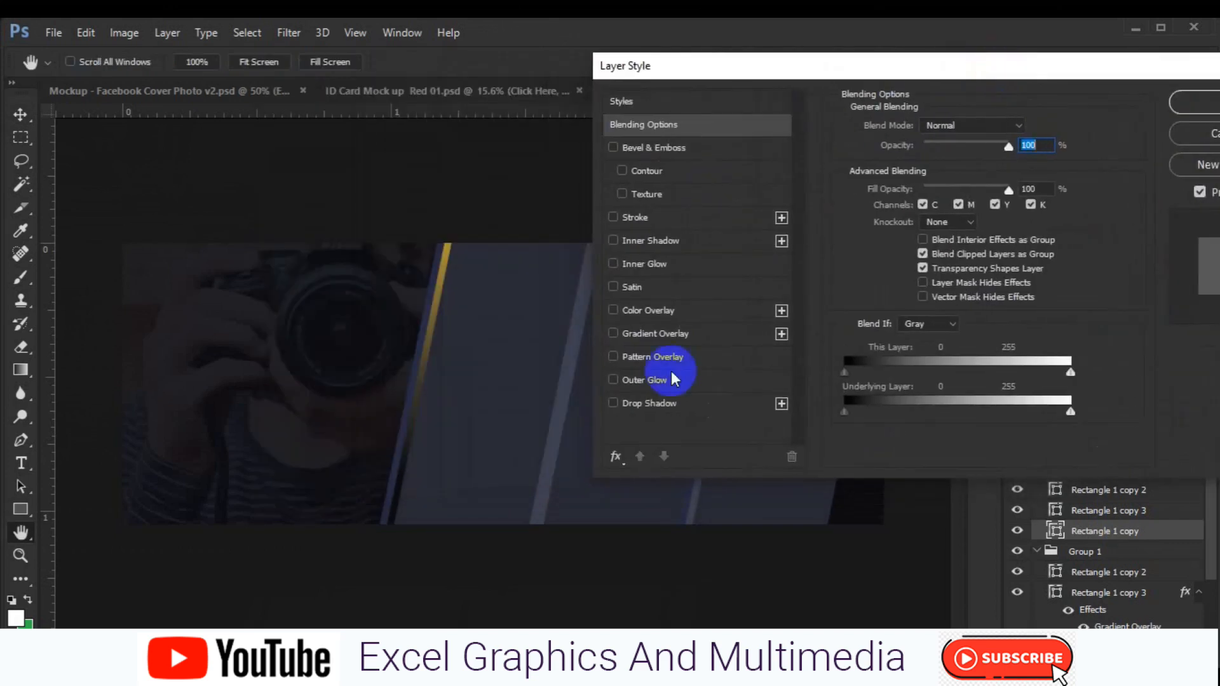
{"action": "left_click", "coordinate": [664, 333]}
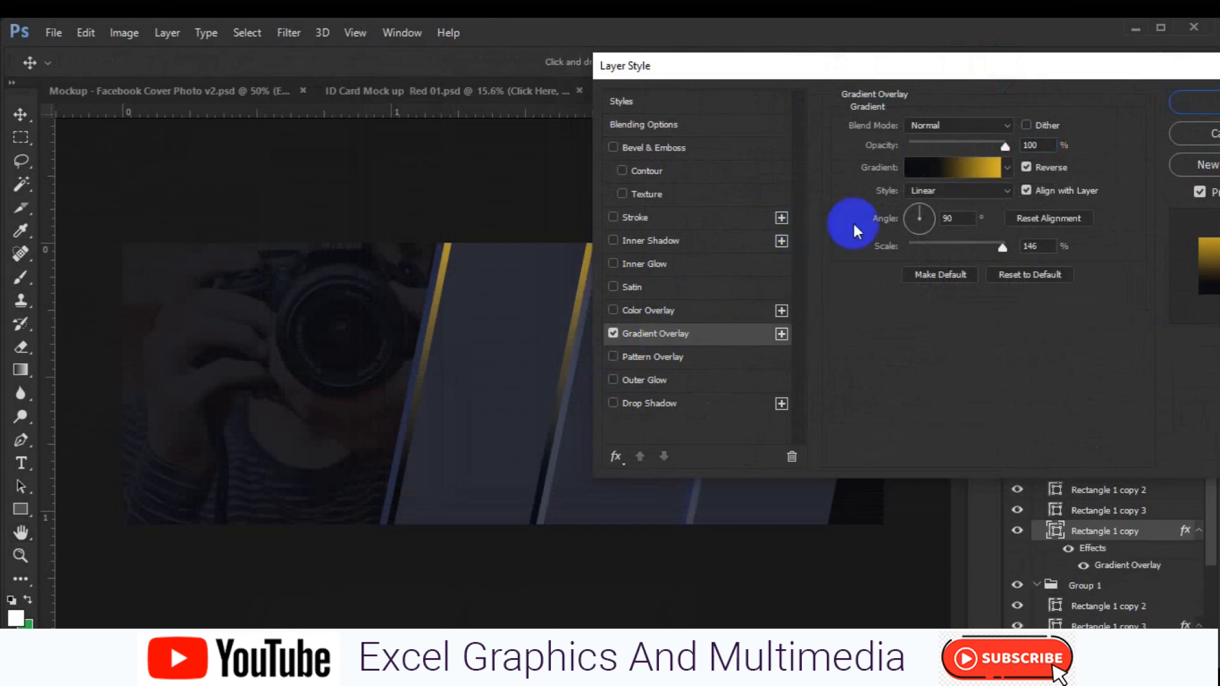
{"action": "left_click", "coordinate": [959, 218]}
{"action": "type", "text": "180"}
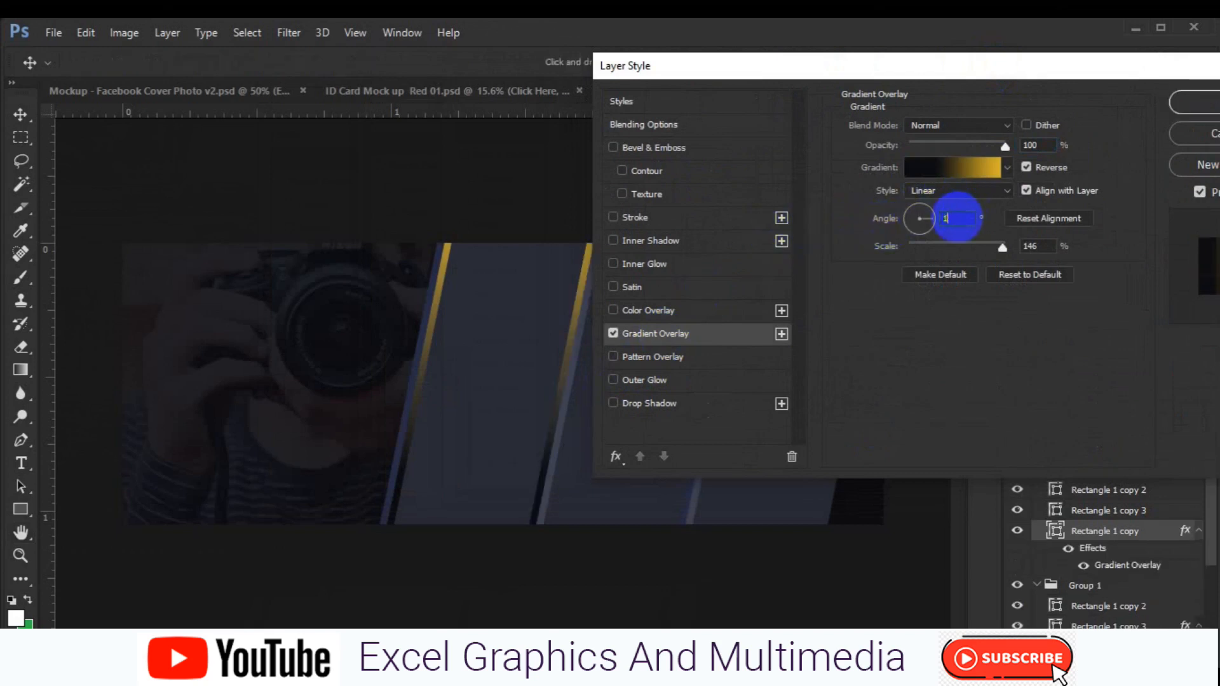
{"action": "left_click", "coordinate": [961, 168]}
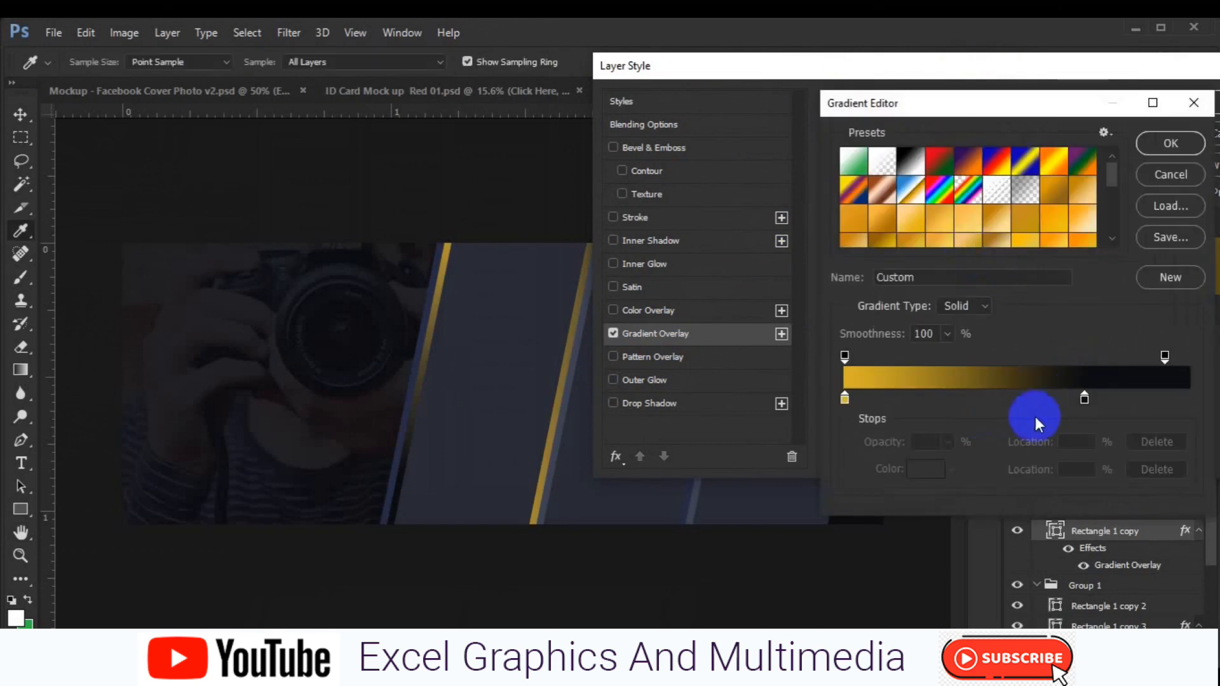
{"action": "left_click_drag", "start_coordinate": [1088, 399], "coordinate": [1065, 400]}
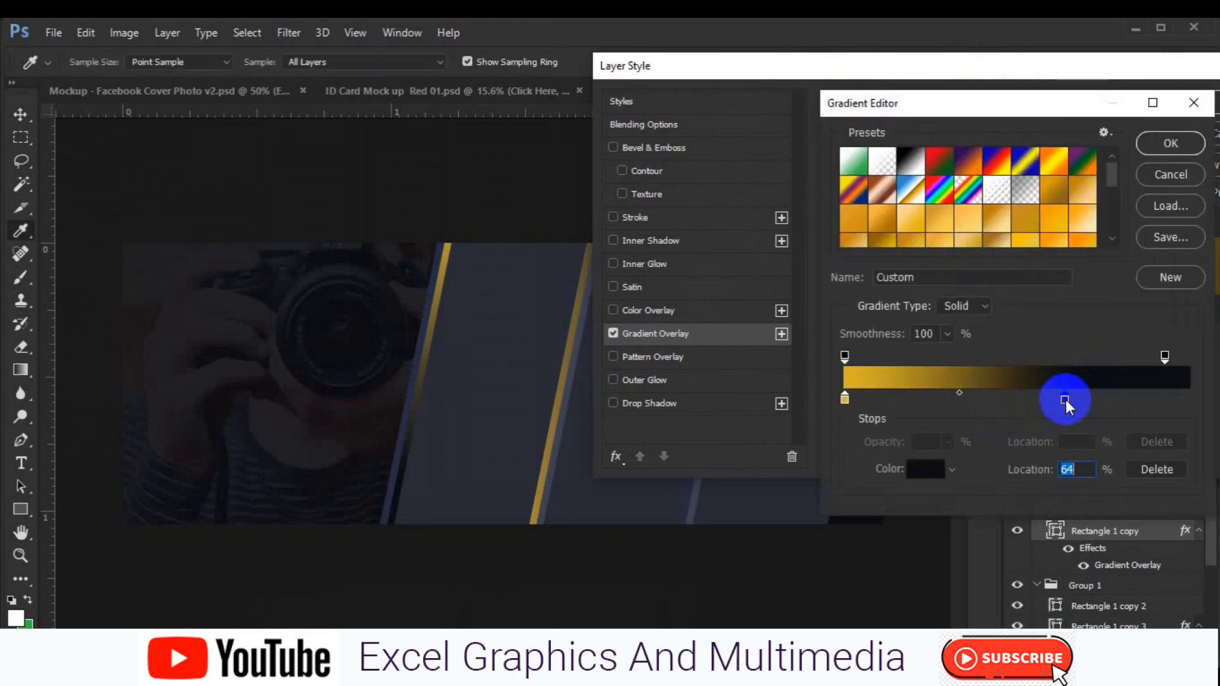
{"action": "left_click_drag", "start_coordinate": [1164, 355], "coordinate": [1031, 360]}
{"action": "left_click_drag", "start_coordinate": [1065, 398], "coordinate": [1176, 398]}
{"action": "left_click_drag", "start_coordinate": [1032, 356], "coordinate": [1141, 356]}
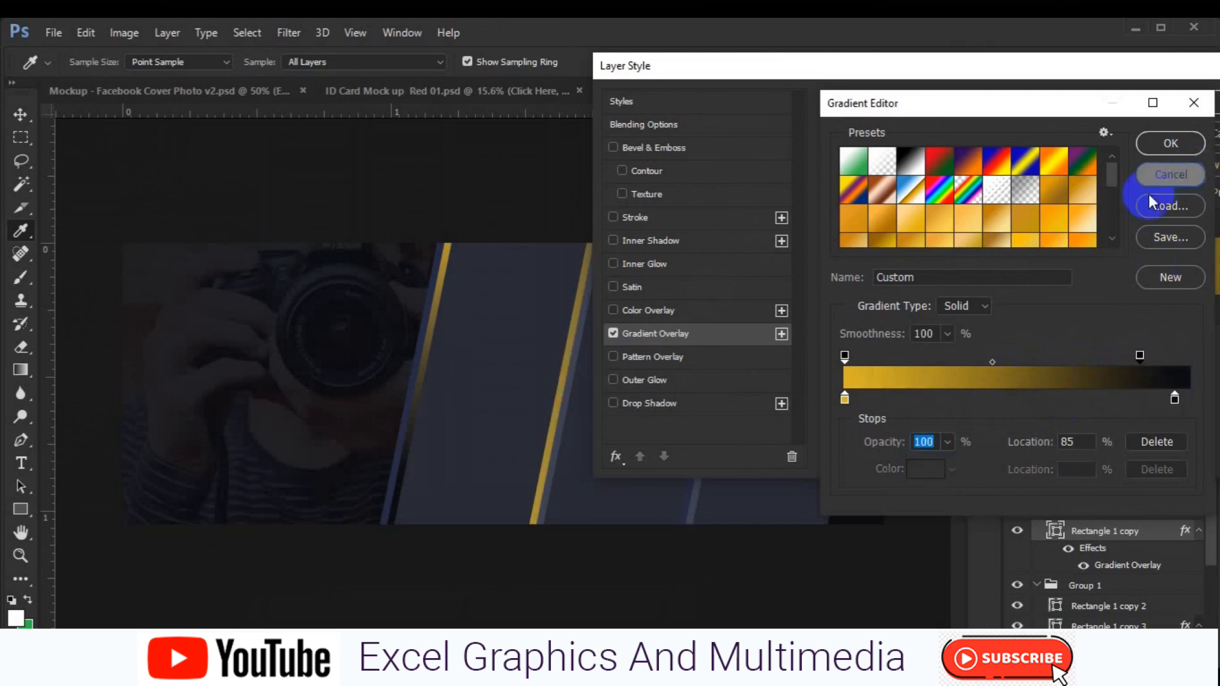
{"action": "left_click", "coordinate": [1163, 178]}
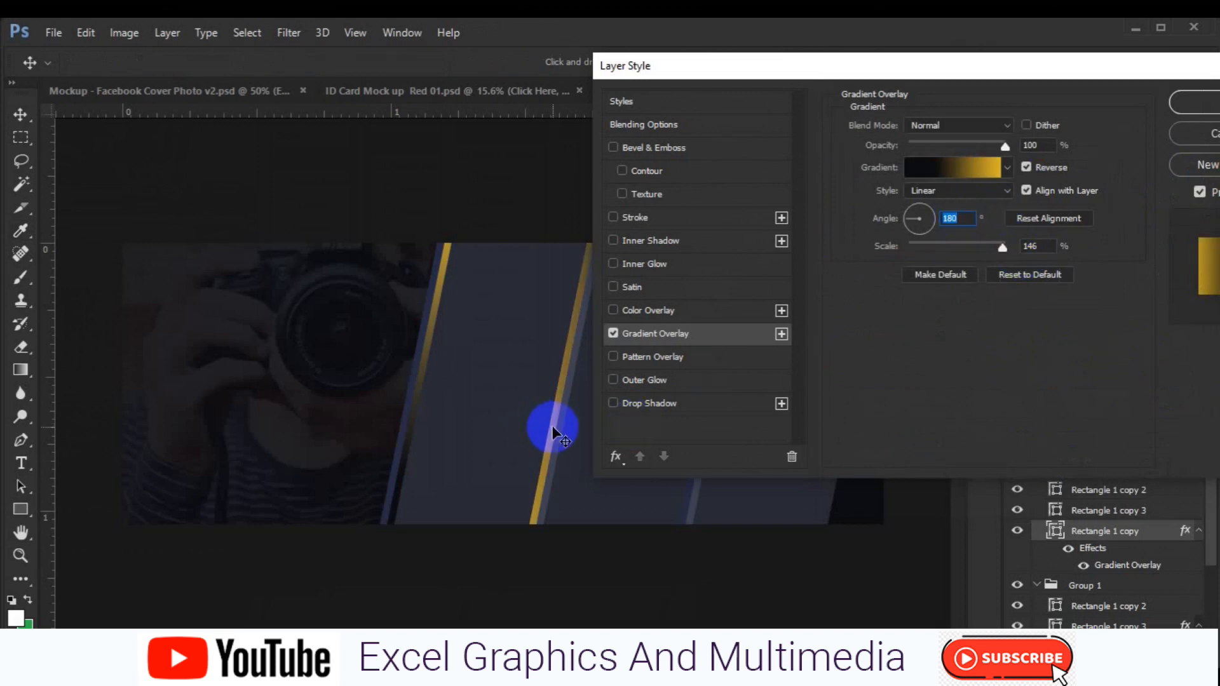
- Reposition the gradient along the middle stripe and set the Gradient Overlay's angle to 90°
{"action": "left_click_drag", "start_coordinate": [553, 426], "coordinate": [541, 502]}
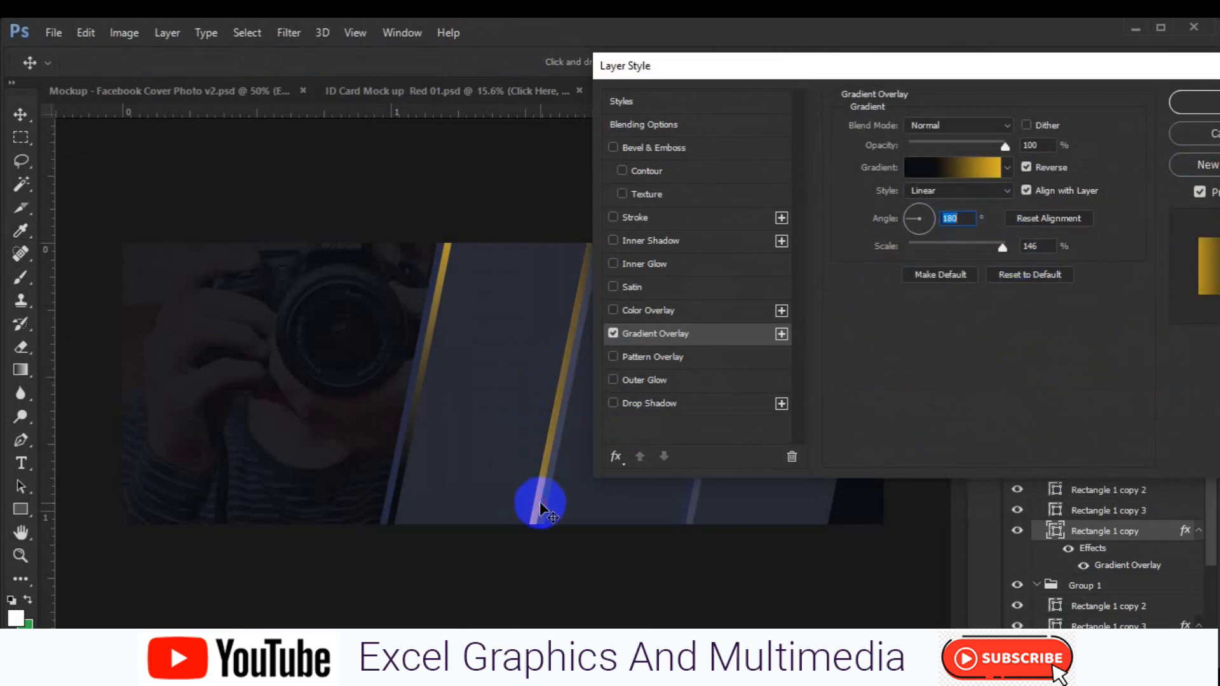
{"action": "left_click_drag", "start_coordinate": [855, 70], "coordinate": [945, 120]}
{"action": "left_click_drag", "start_coordinate": [572, 346], "coordinate": [578, 295]}
{"action": "left_click", "coordinate": [1046, 274]}
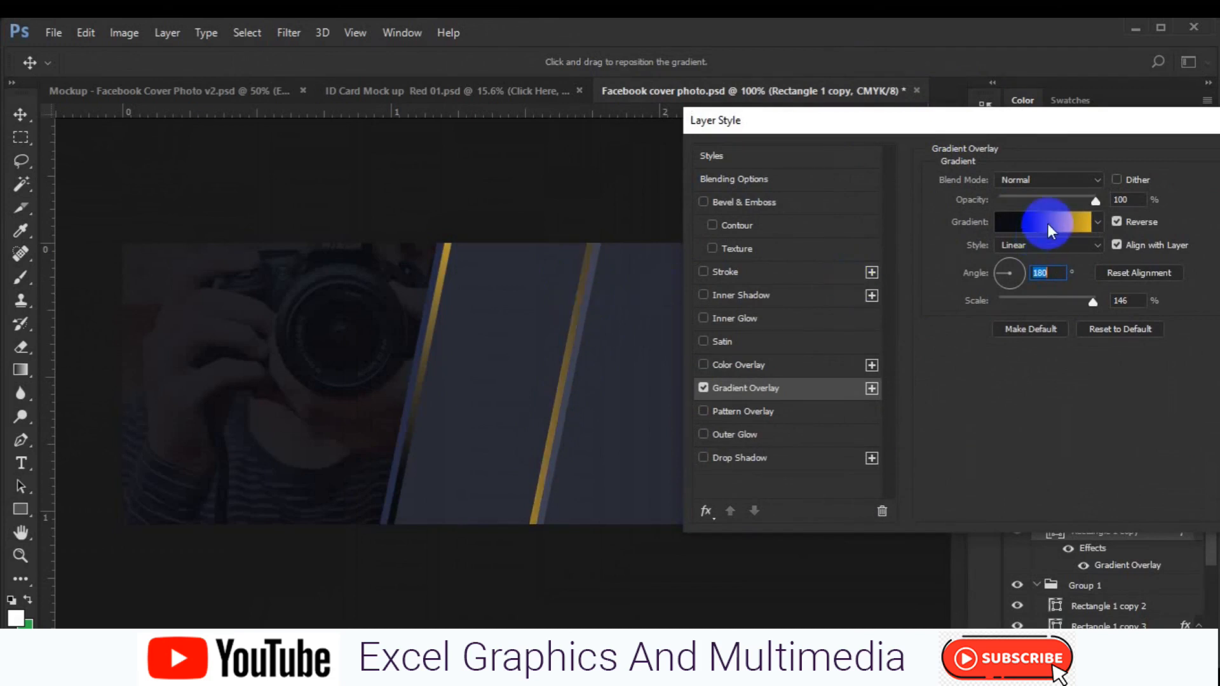
{"action": "type", "text": "45"}
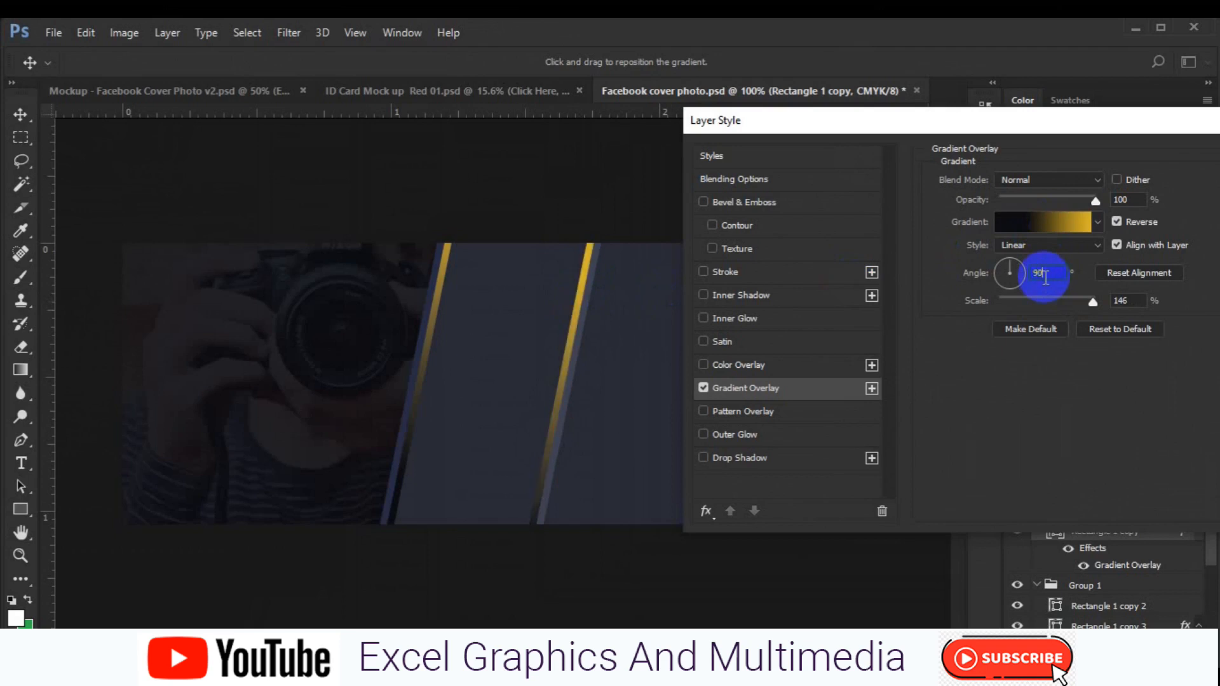
{"action": "left_click", "coordinate": [1039, 222]}
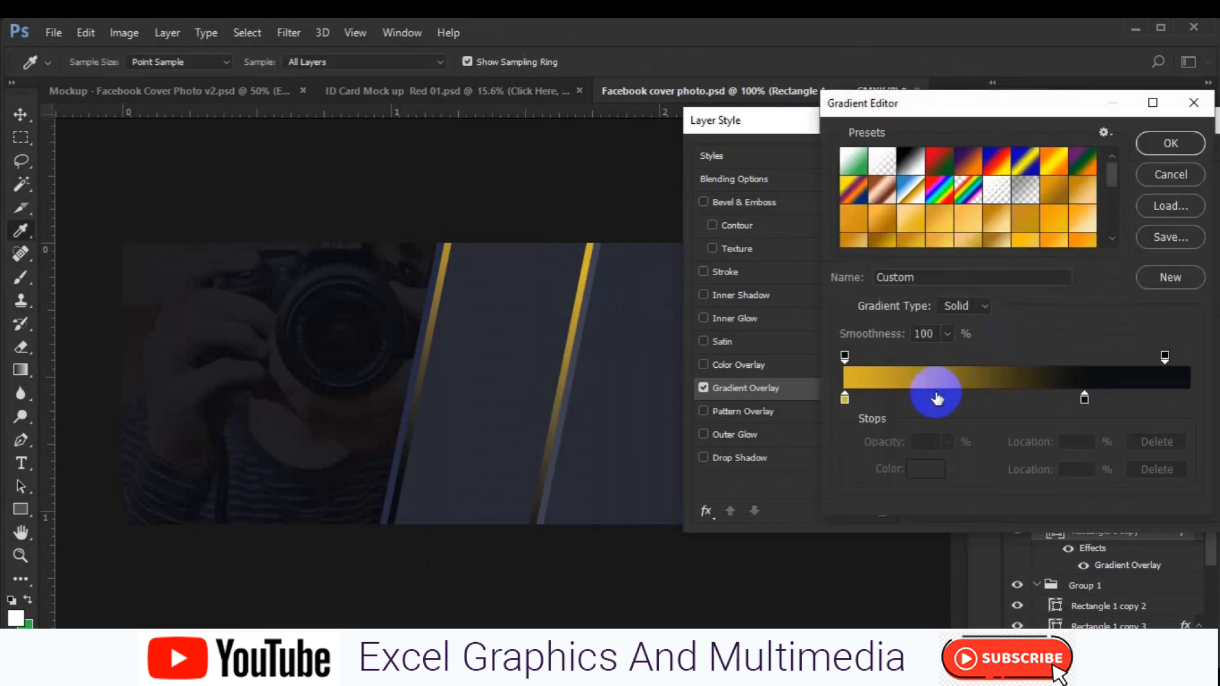
{"action": "left_click_drag", "start_coordinate": [1095, 399], "coordinate": [1058, 409]}
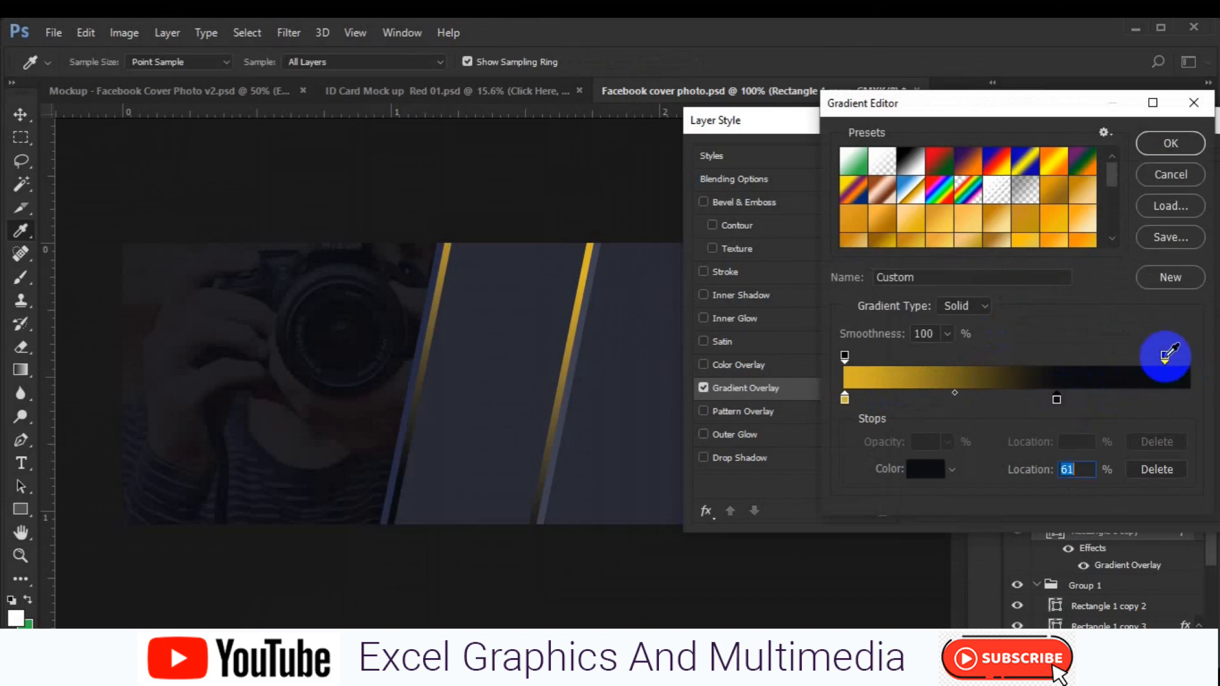
{"action": "left_click_drag", "start_coordinate": [1166, 358], "coordinate": [1120, 360]}
{"action": "left_click_drag", "start_coordinate": [1057, 399], "coordinate": [1040, 400]}
{"action": "left_click", "coordinate": [947, 394]}
{"action": "left_click_drag", "start_coordinate": [937, 399], "coordinate": [944, 401]}
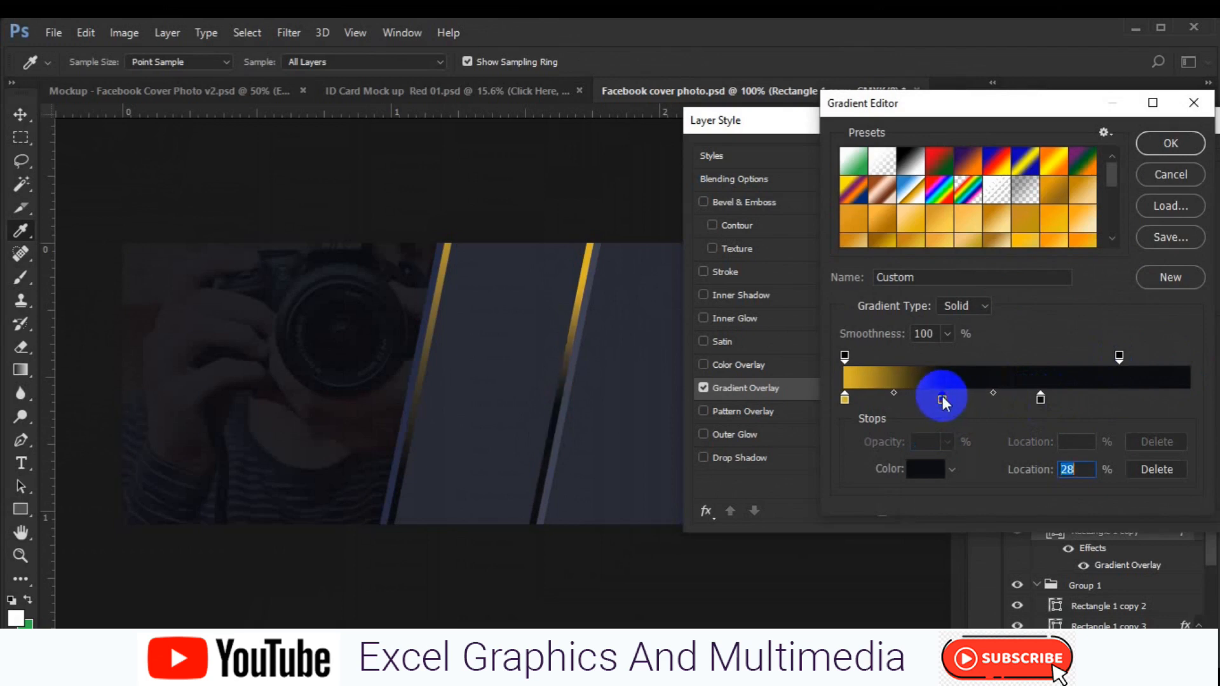
{"action": "key", "text": "BackSpace"}
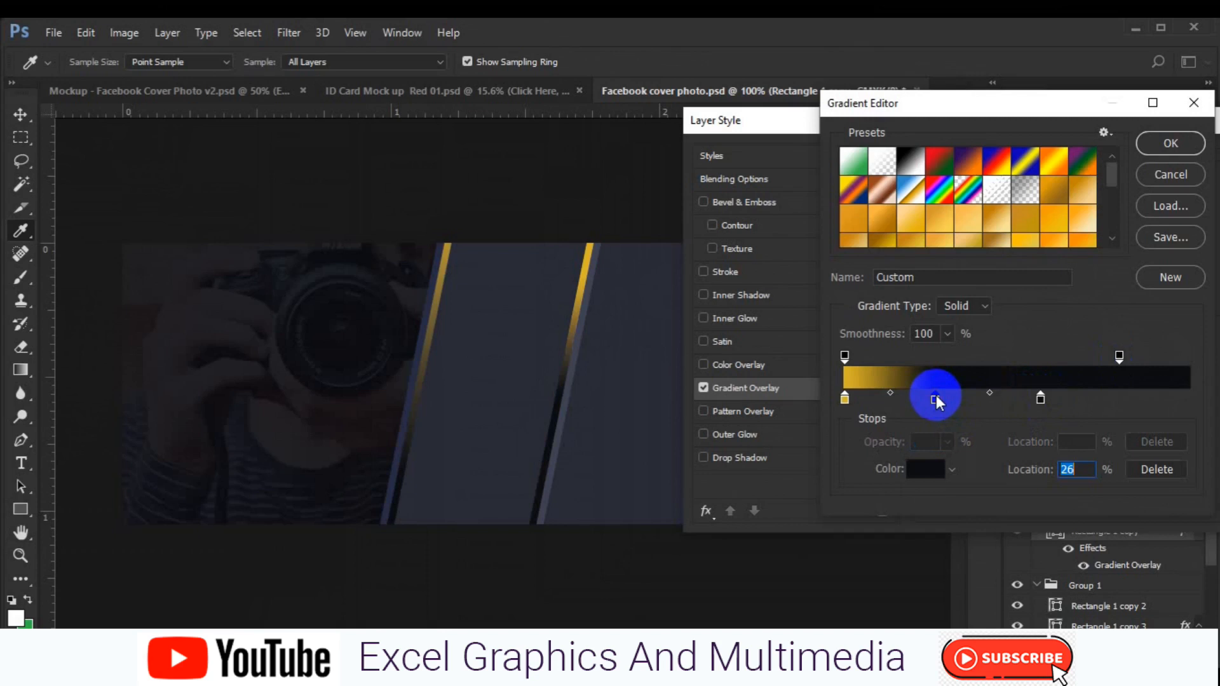
{"action": "left_click", "coordinate": [845, 403]}
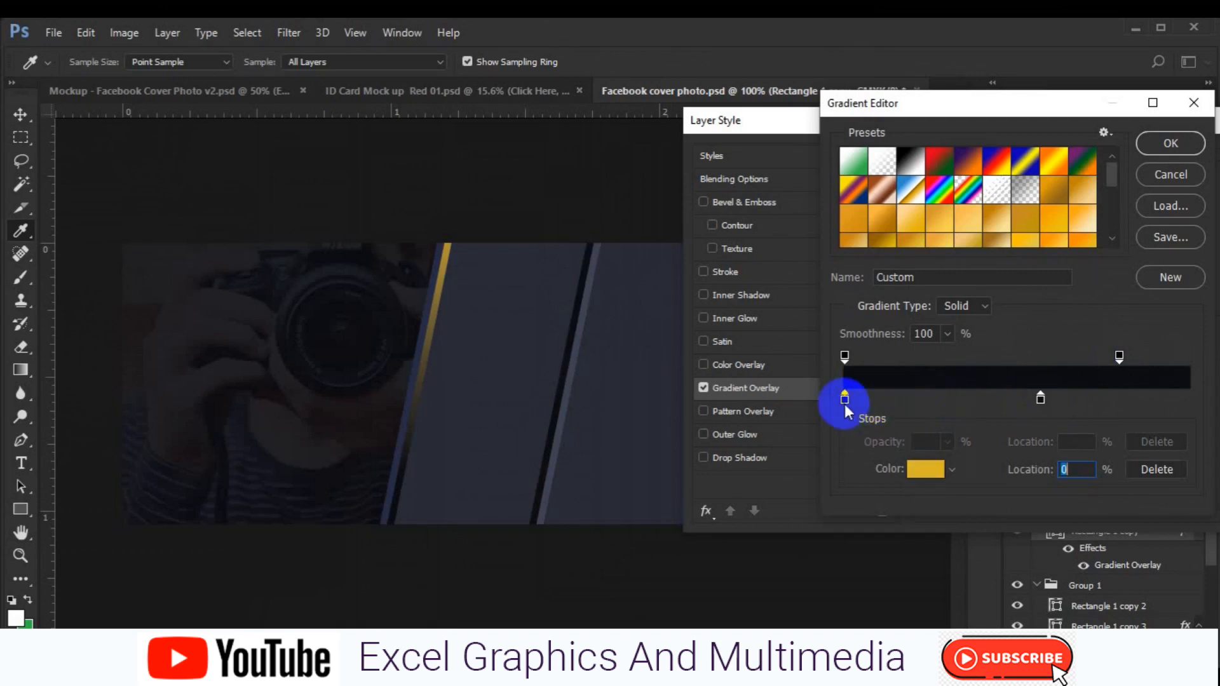
{"action": "left_click", "coordinate": [924, 473]}
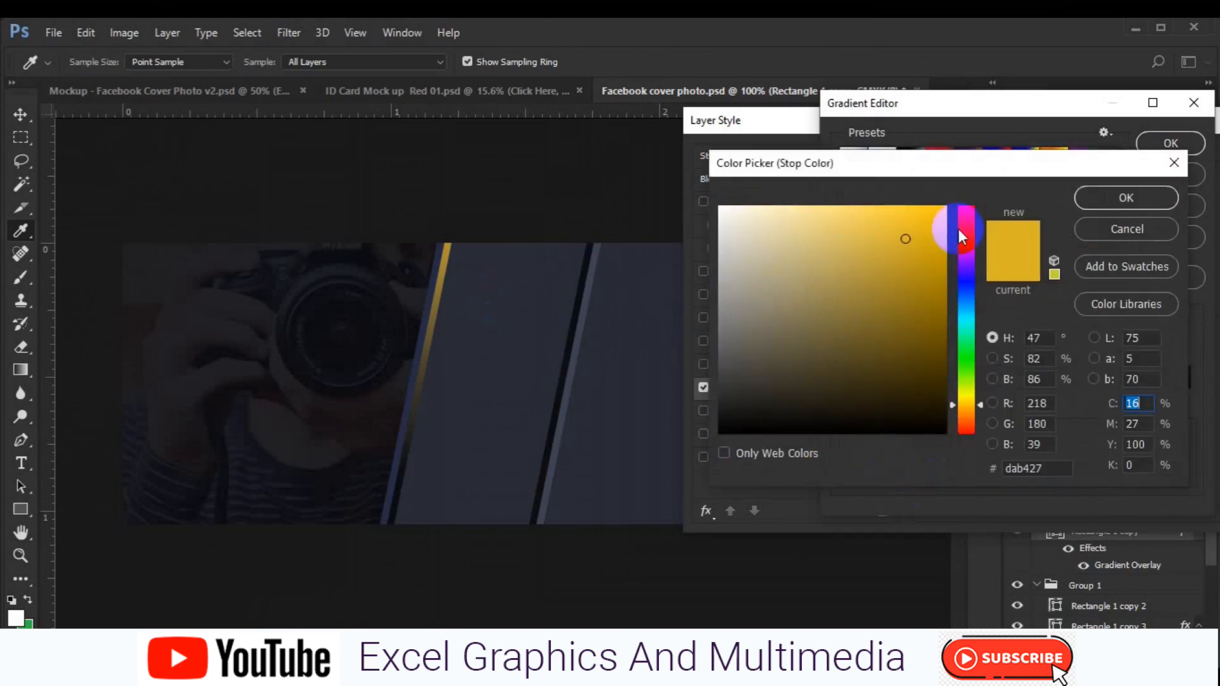
{"action": "left_click", "coordinate": [1126, 198]}
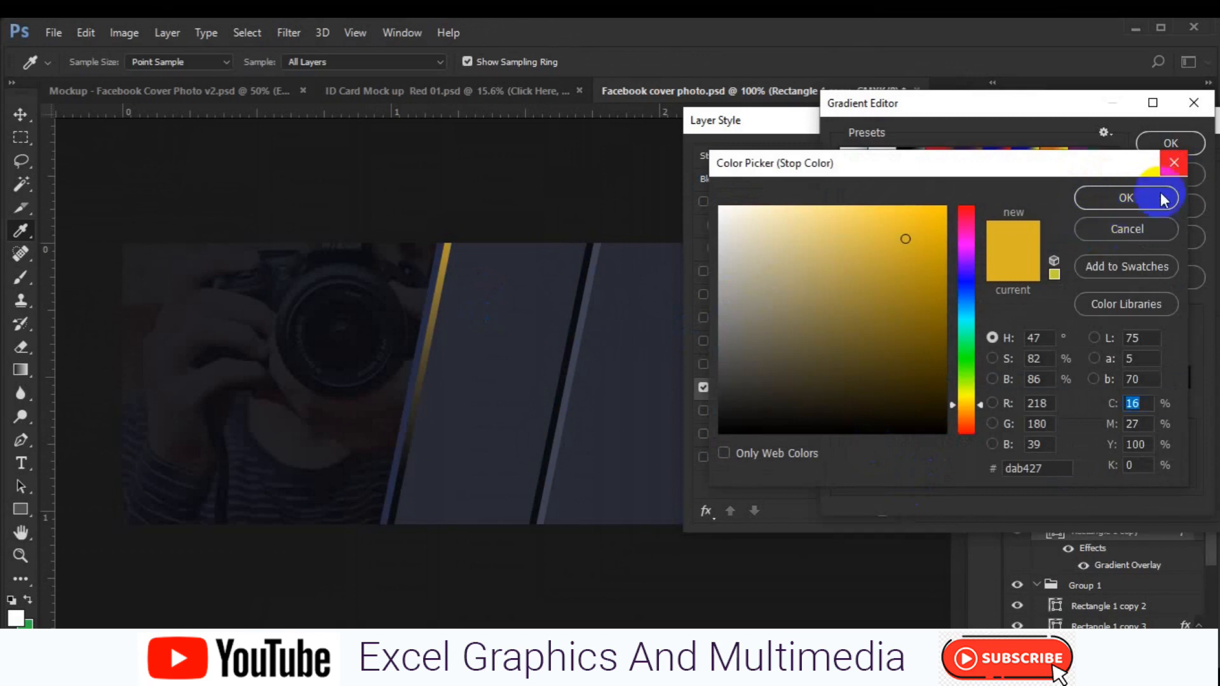
{"action": "key", "text": "Return"}
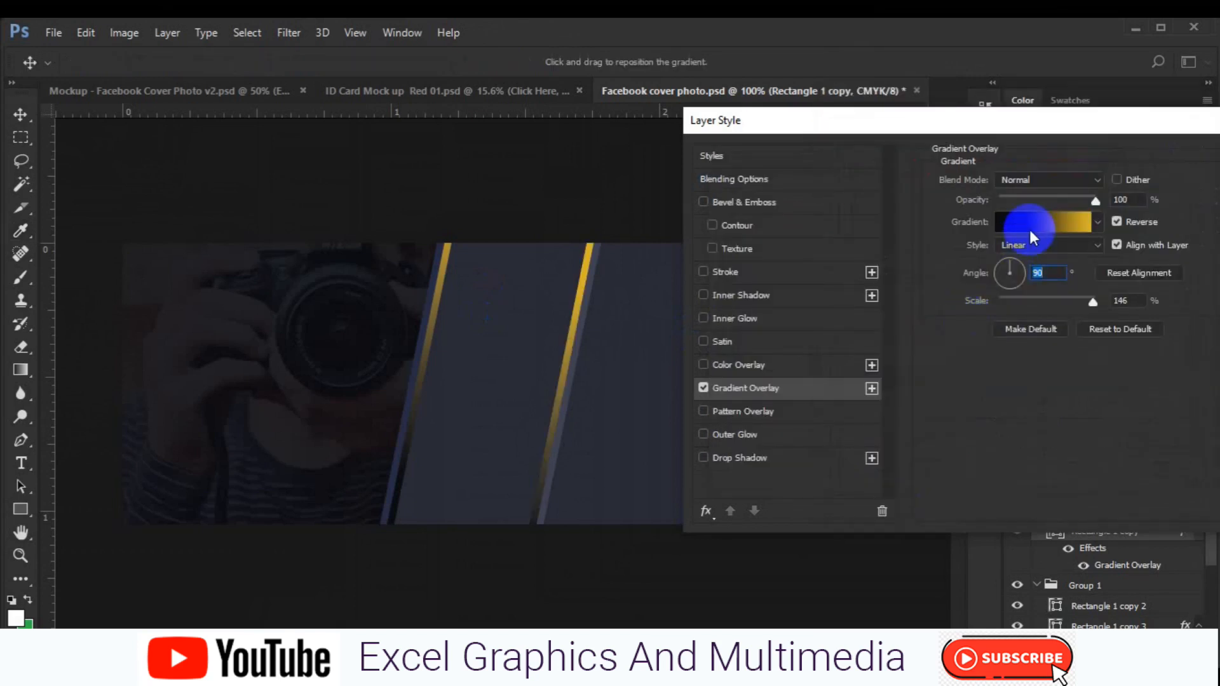
- Shift the gradient slightly on the stripe and recolour its start stop to the slate 3e4252 sampled from the artwork
{"action": "left_click_drag", "start_coordinate": [563, 357], "coordinate": [571, 352]}
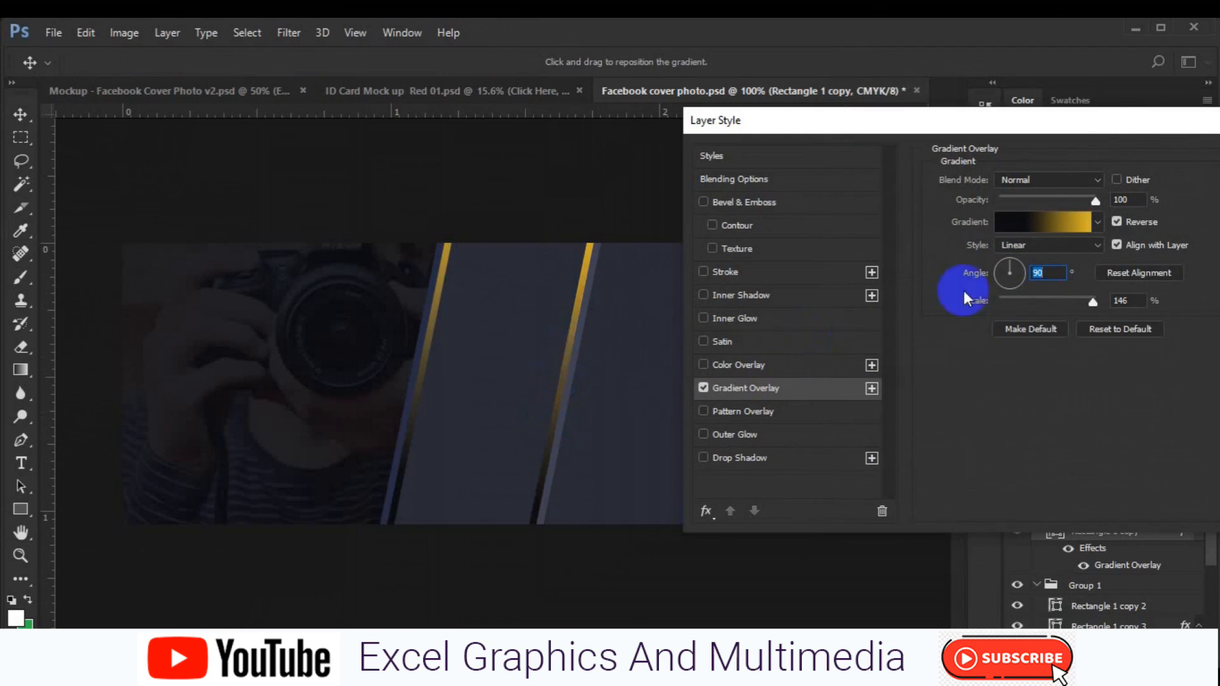
{"action": "left_click", "coordinate": [1042, 222]}
{"action": "double_click", "coordinate": [845, 399]}
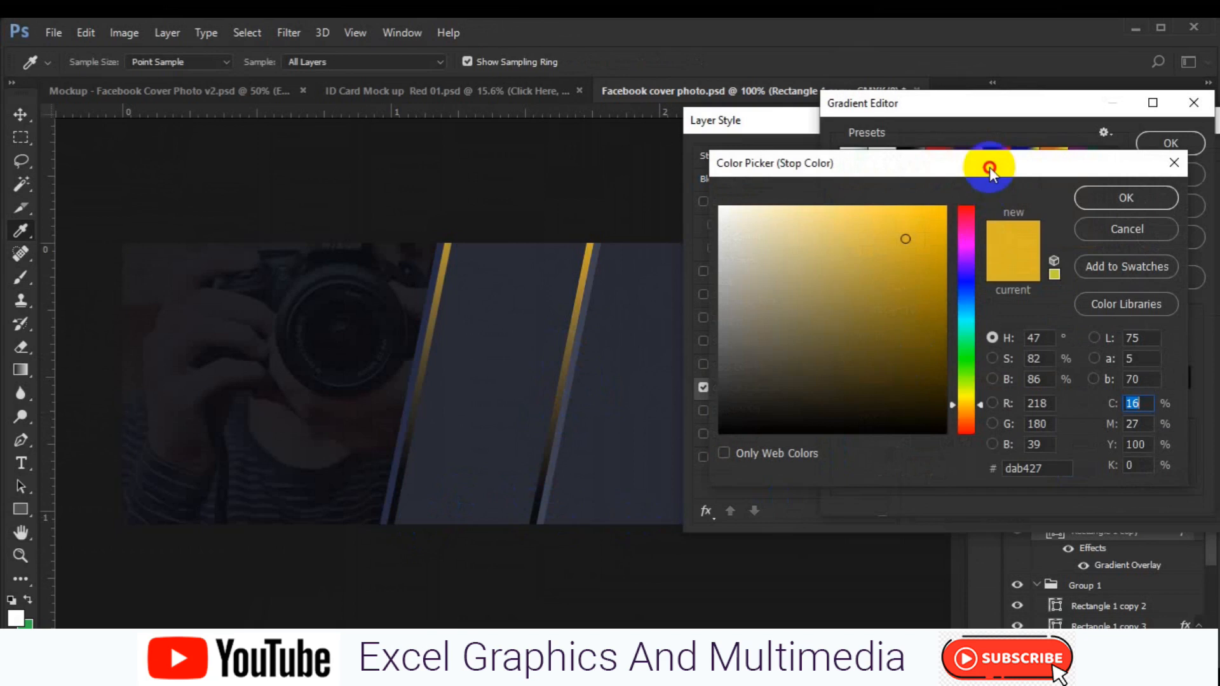
{"action": "left_click_drag", "start_coordinate": [992, 163], "coordinate": [990, 123]}
{"action": "left_click", "coordinate": [540, 512]}
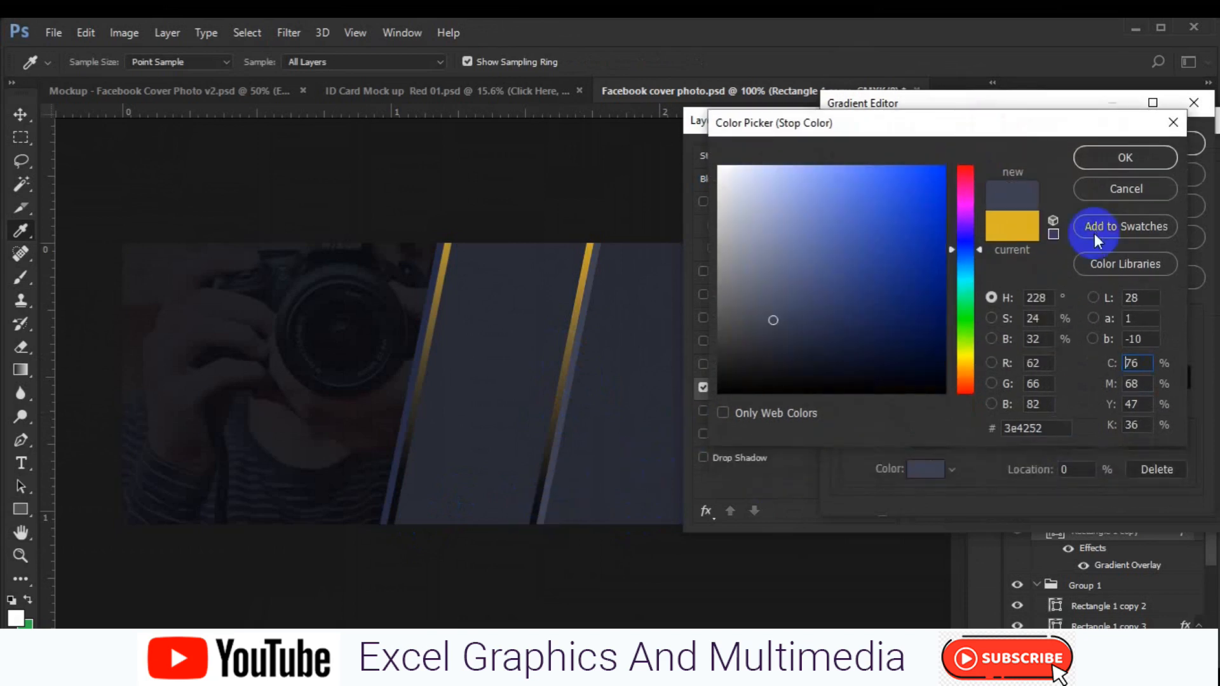
{"action": "left_click", "coordinate": [1138, 158]}
- Recolour the gradient's 69% stop to gold dbb315 and accept the edited gradient
{"action": "double_click", "coordinate": [1085, 400]}
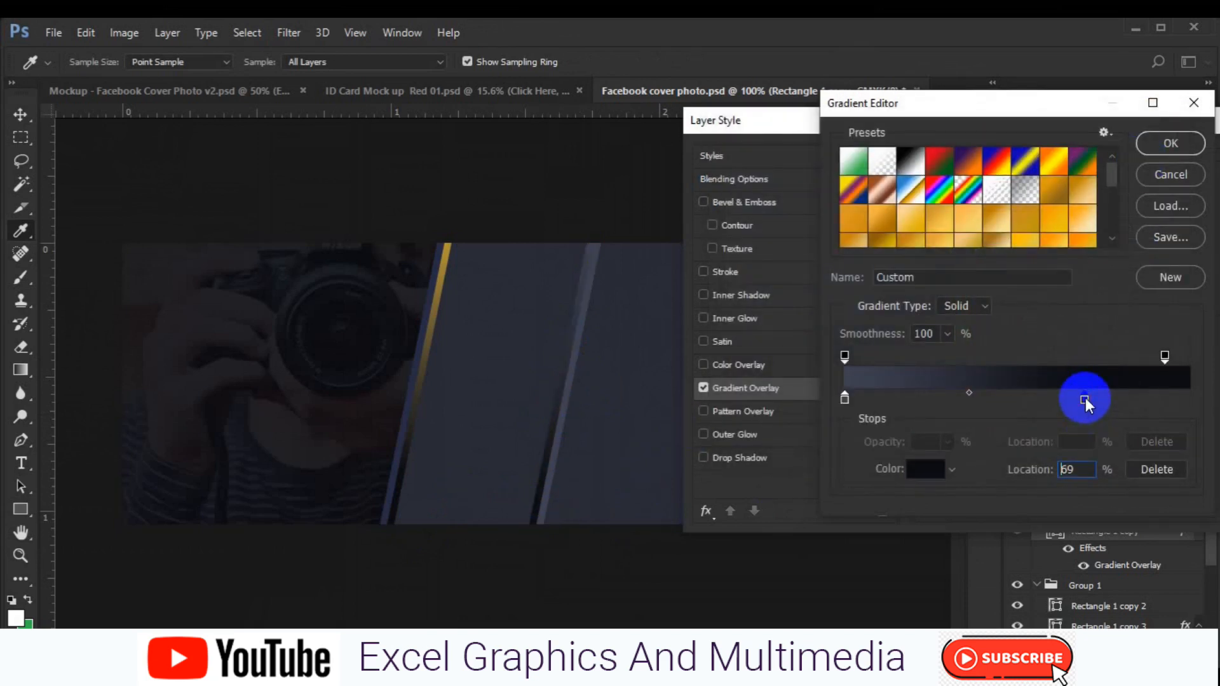
{"action": "left_click", "coordinate": [446, 251]}
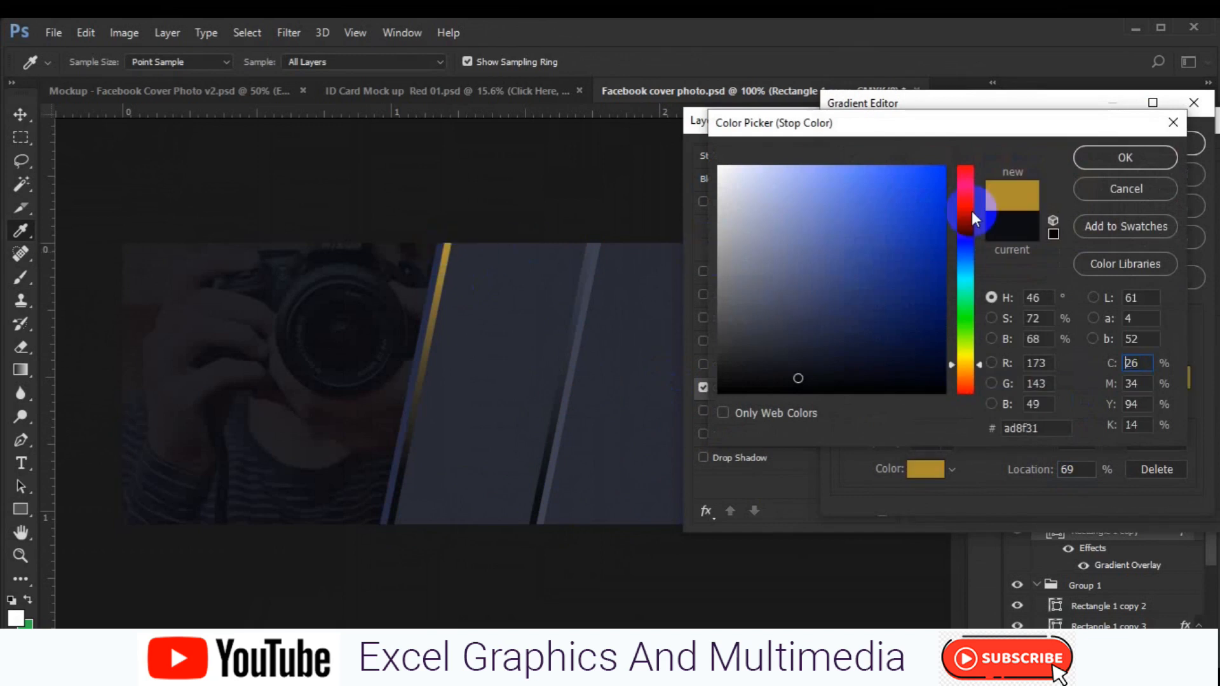
{"action": "left_click", "coordinate": [917, 201]}
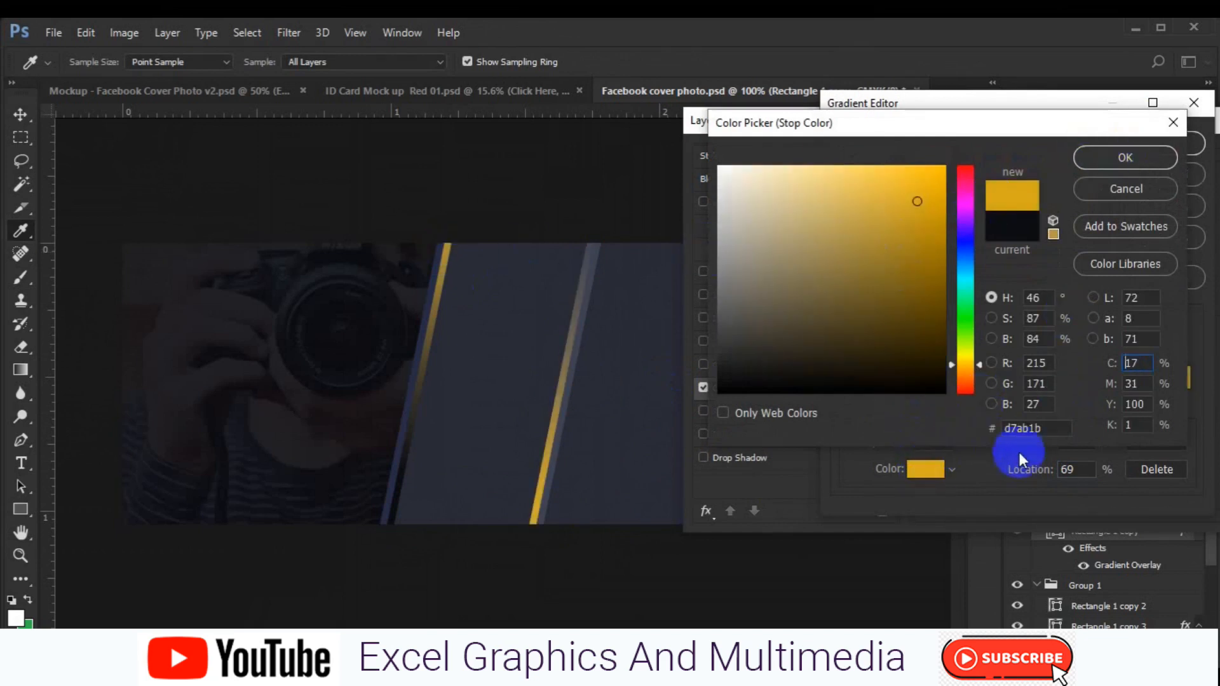
{"action": "left_click", "coordinate": [1134, 157]}
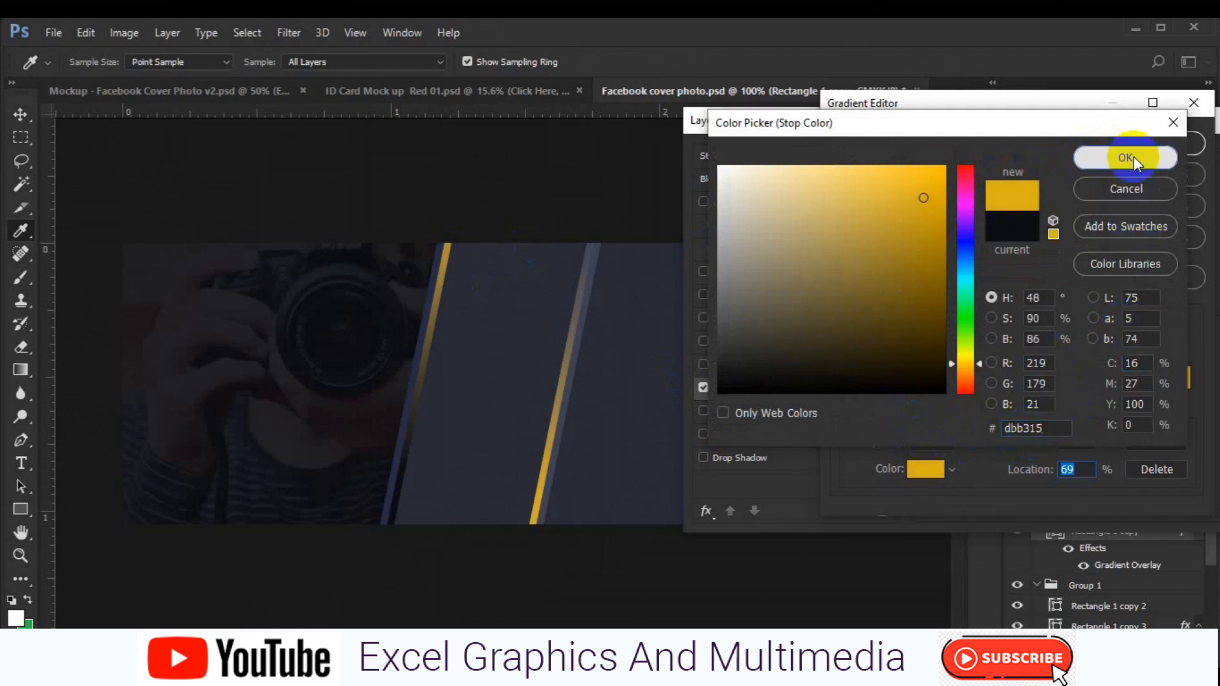
{"action": "left_click", "coordinate": [1148, 142]}
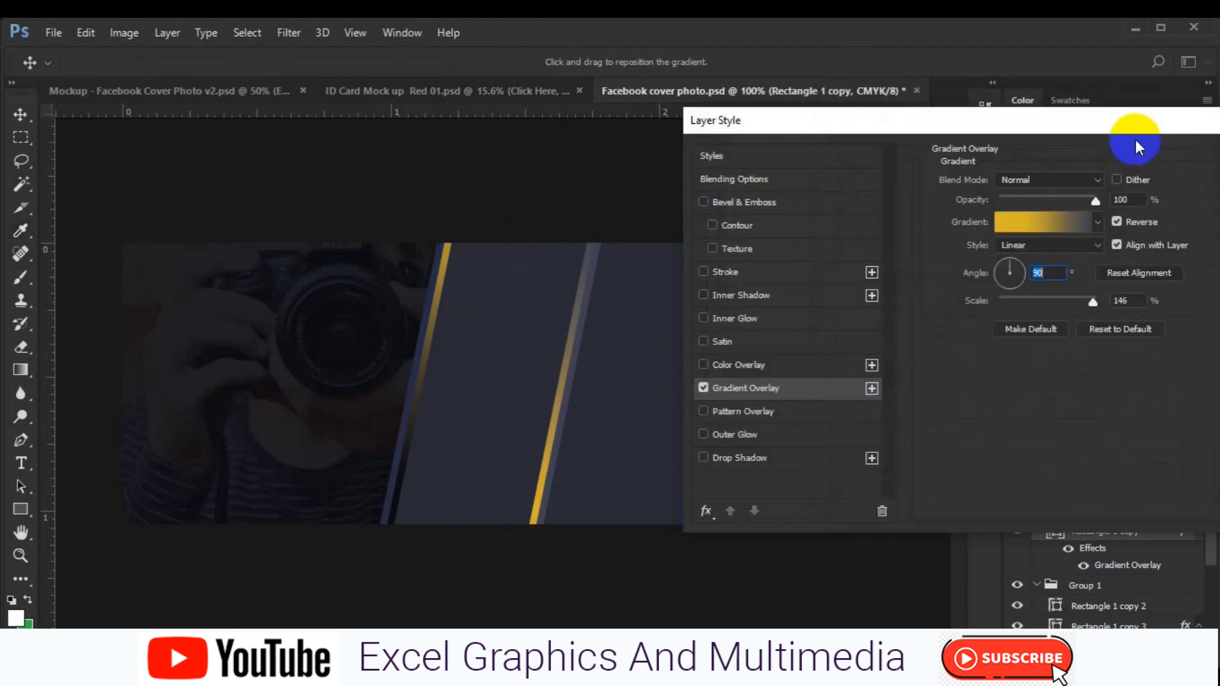
- Recolour the gradient's start stop to near-black 0b0c11, sampled from the dark corner of the cover
{"action": "left_click_drag", "start_coordinate": [1015, 125], "coordinate": [910, 59]}
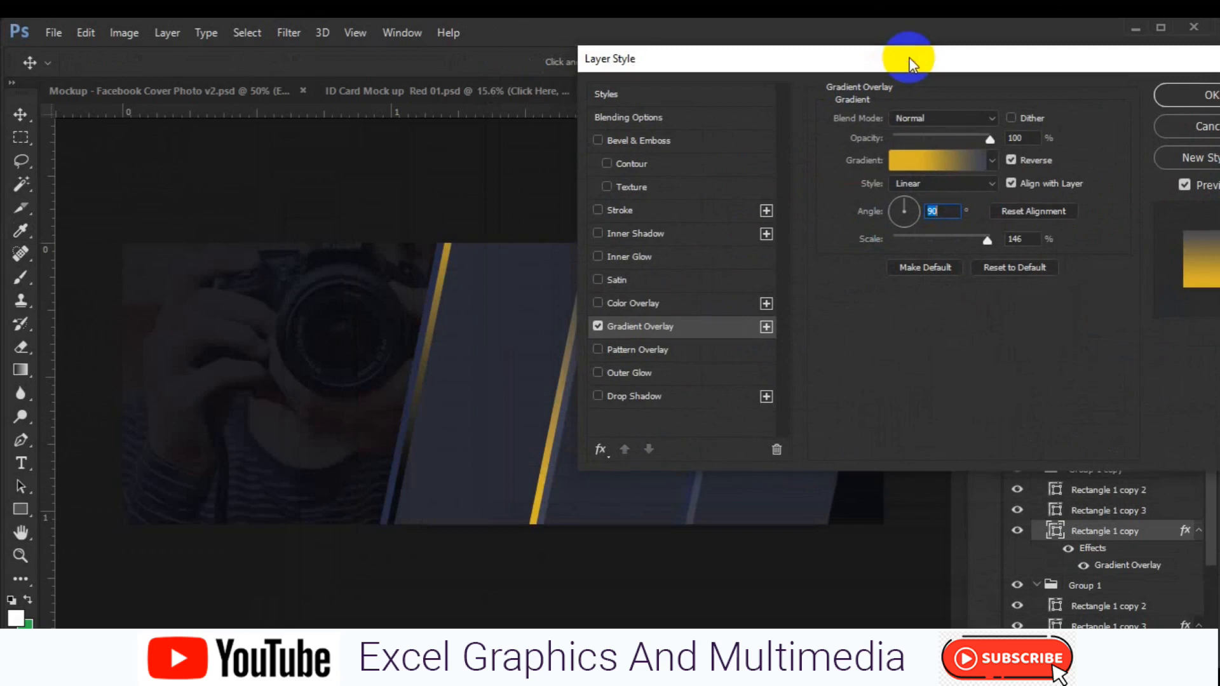
{"action": "left_click", "coordinate": [910, 164]}
{"action": "left_click_drag", "start_coordinate": [926, 116], "coordinate": [228, 184]}
{"action": "left_click", "coordinate": [144, 477]}
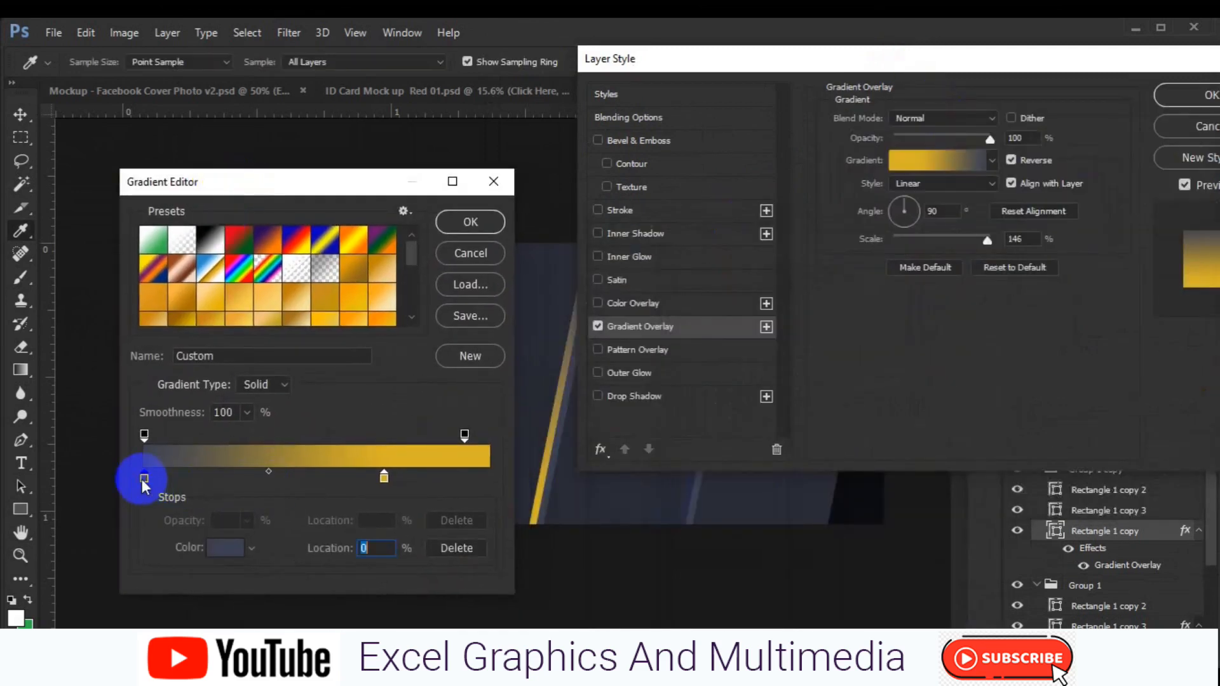
{"action": "left_click", "coordinate": [867, 505]}
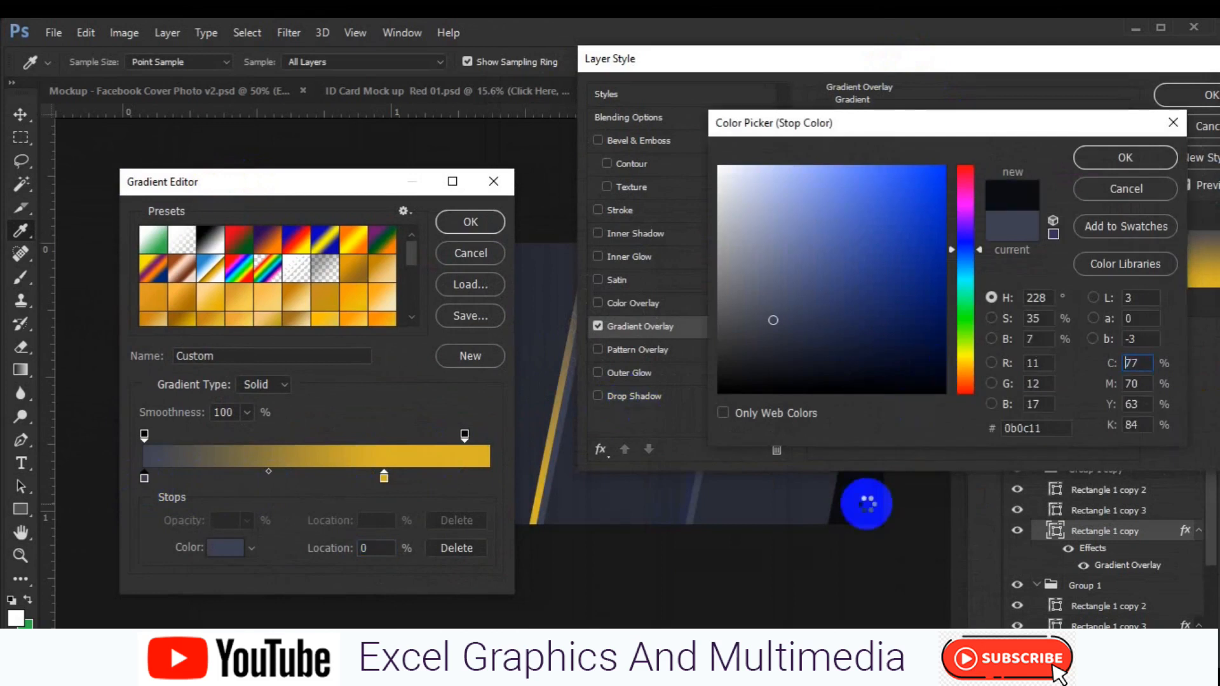
{"action": "left_click", "coordinate": [1138, 158]}
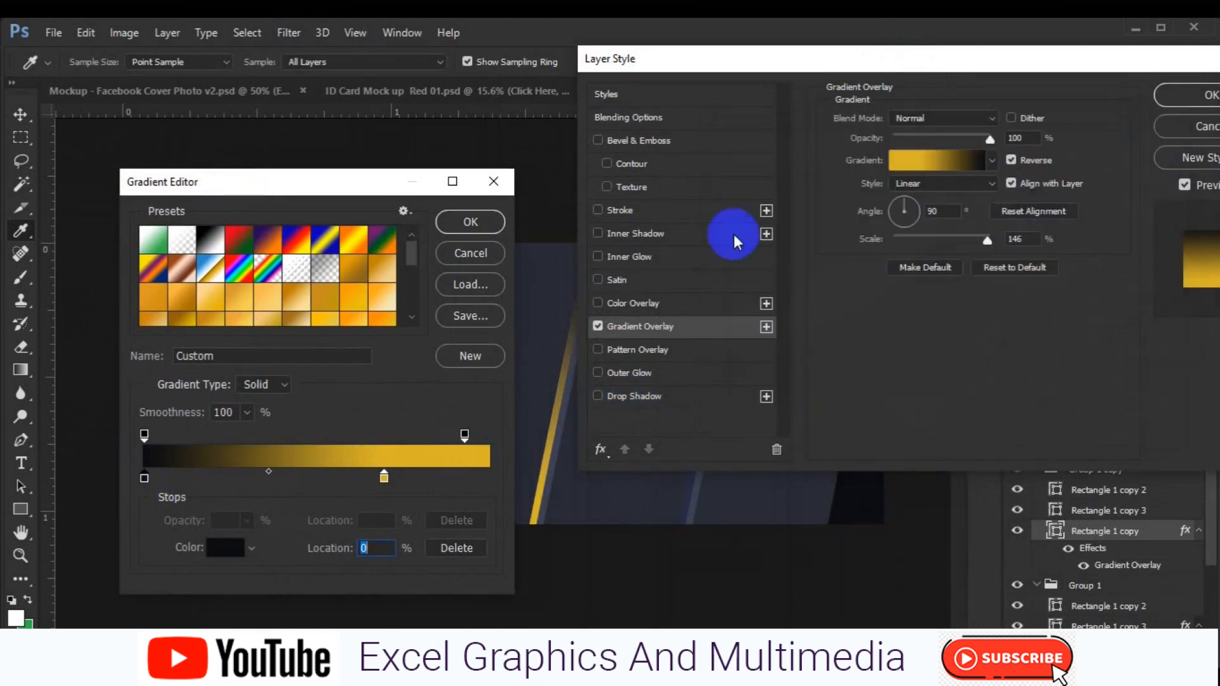
- Move the gold stop to 74% and the near-black stop to 19%, then apply the gradient overlay to the stripe
{"action": "left_click_drag", "start_coordinate": [384, 477], "coordinate": [400, 478]}
{"action": "left_click", "coordinate": [144, 477]}
{"action": "left_click_drag", "start_coordinate": [147, 484], "coordinate": [186, 483]}
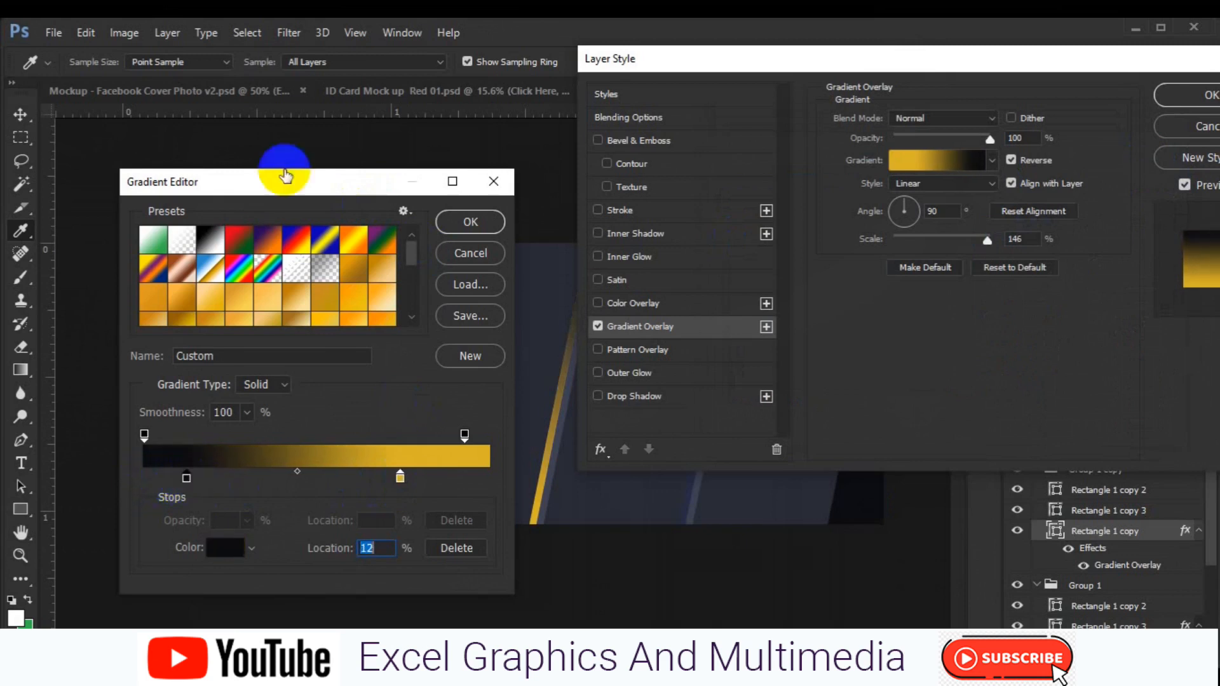
{"action": "left_click_drag", "start_coordinate": [312, 184], "coordinate": [963, 179]}
{"action": "left_click_drag", "start_coordinate": [837, 473], "coordinate": [861, 475]}
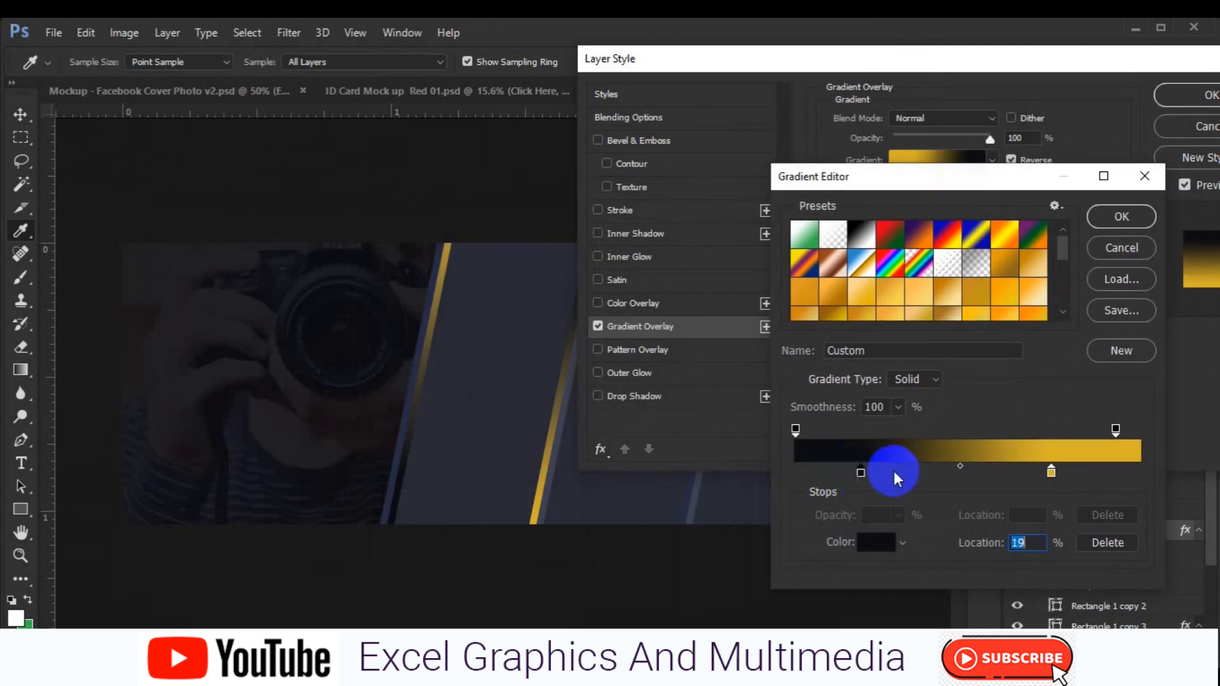
{"action": "left_click", "coordinate": [1122, 217]}
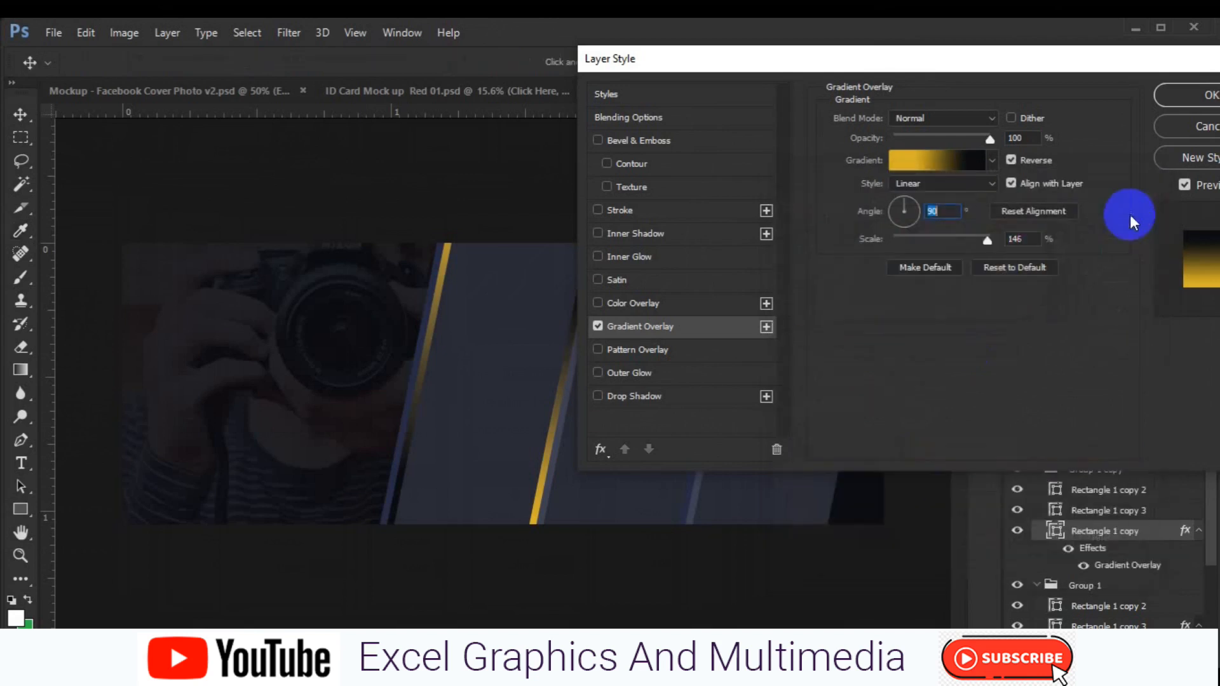
{"action": "left_click", "coordinate": [1181, 102]}
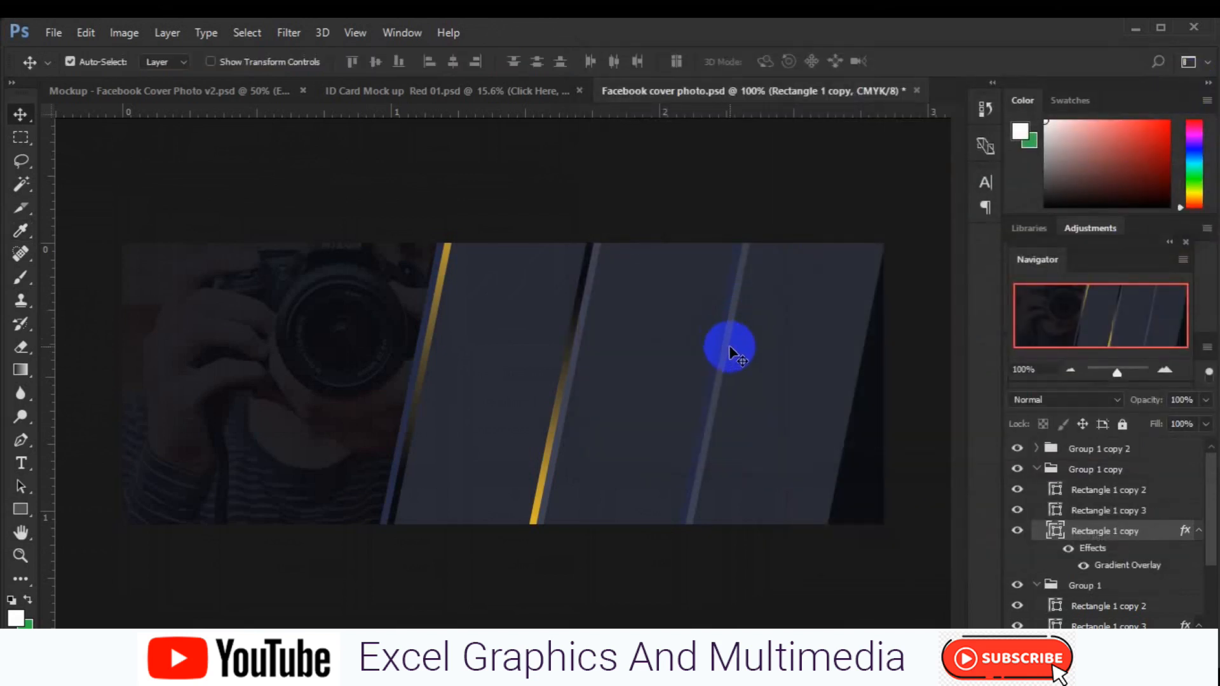
- Add the black-to-gold Gradient Overlay to Rectangle 1 copy in Group 1 copy 2
{"action": "left_click", "coordinate": [715, 366]}
{"action": "right_click", "coordinate": [1120, 507]}
{"action": "left_click", "coordinate": [834, 128]}
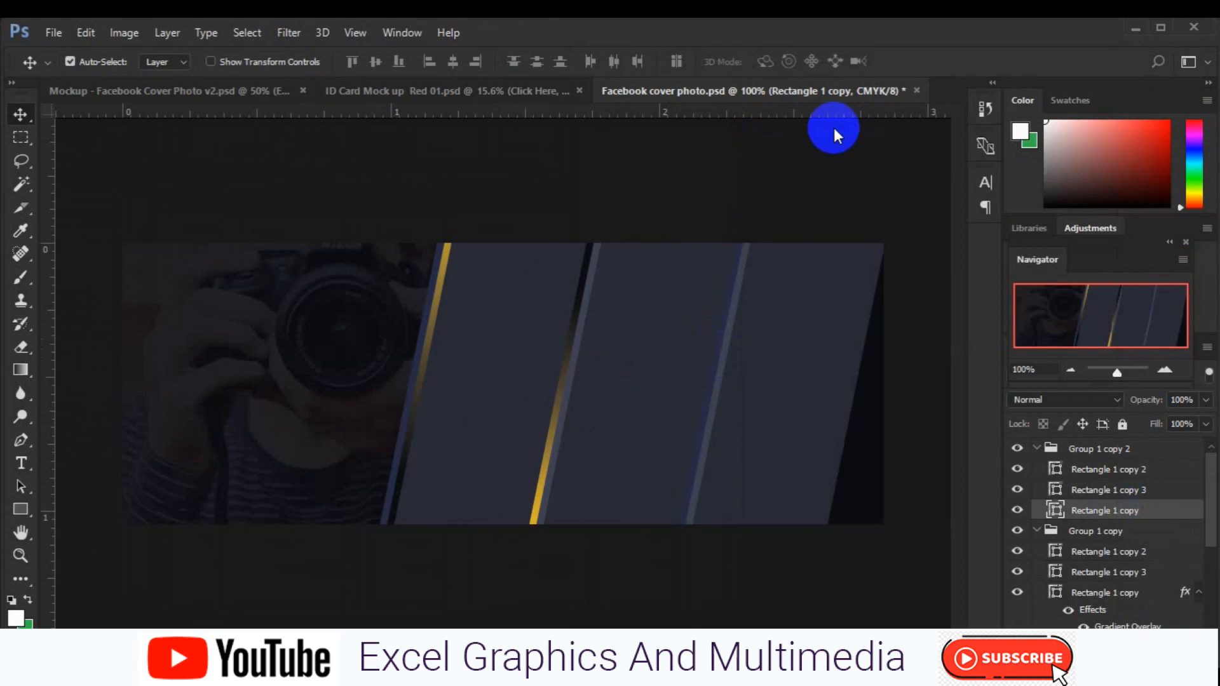
{"action": "left_click_drag", "start_coordinate": [758, 100], "coordinate": [966, 112]}
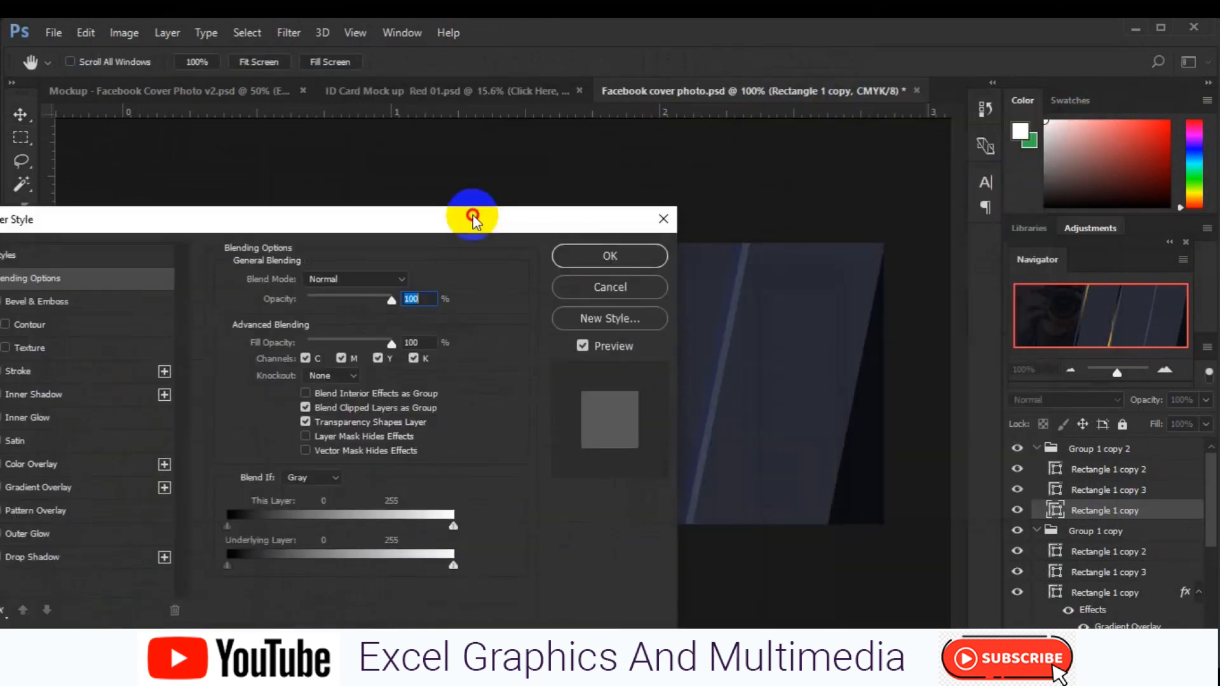
{"action": "left_click_drag", "start_coordinate": [473, 219], "coordinate": [522, 173]}
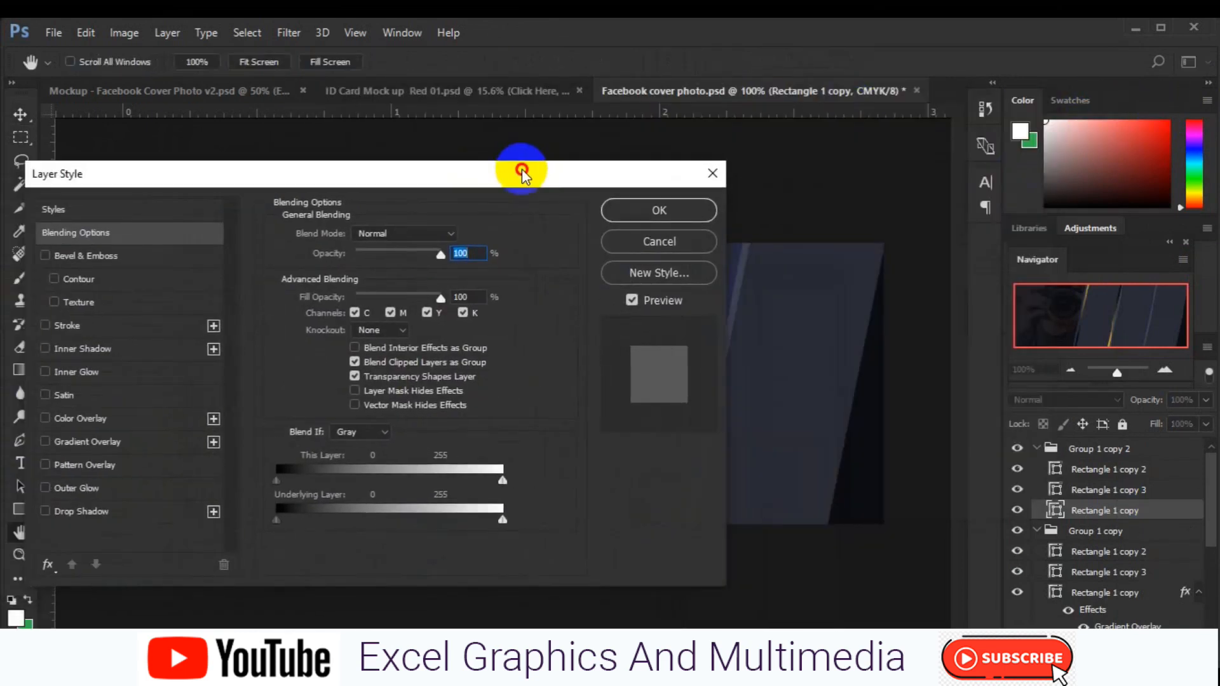
{"action": "left_click", "coordinate": [96, 441]}
{"action": "left_click_drag", "start_coordinate": [521, 176], "coordinate": [401, 192]}
{"action": "left_click", "coordinate": [284, 298]}
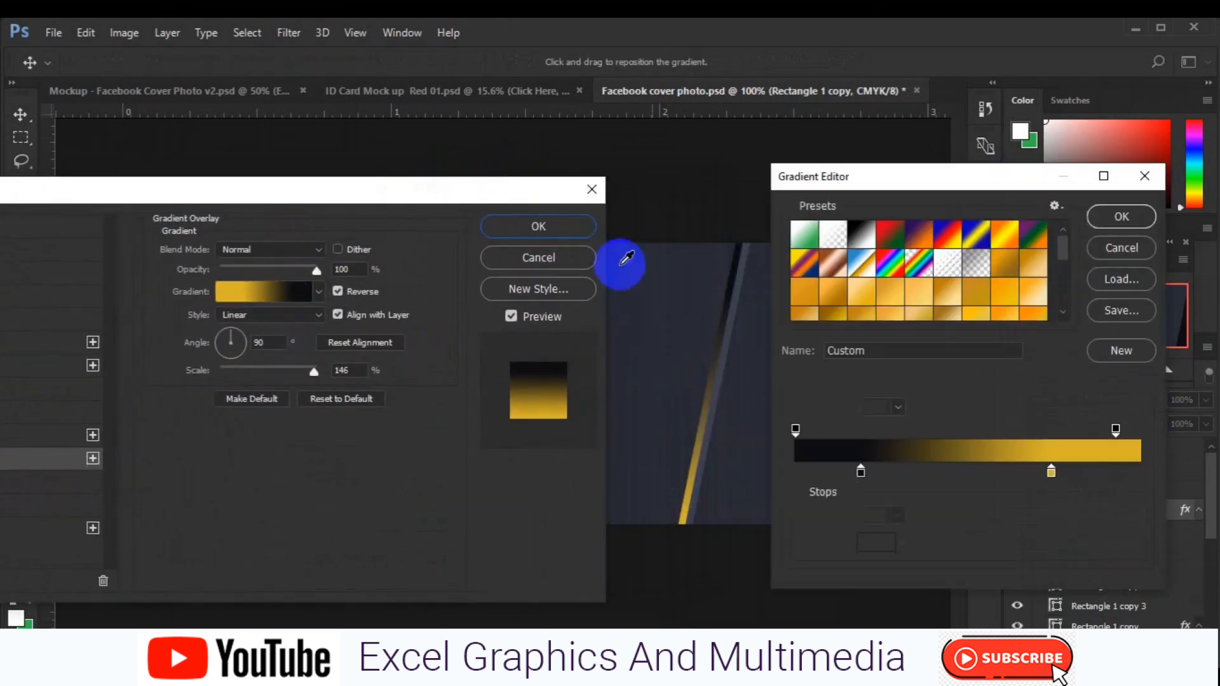
{"action": "left_click", "coordinate": [1116, 218]}
{"action": "mouse_move", "coordinate": [426, 199]}
{"action": "left_mouse_down"}
{"action": "mouse_move", "coordinate": [429, 331]}
{"action": "mouse_move", "coordinate": [426, 190]}
{"action": "mouse_move", "coordinate": [428, 202]}
{"action": "left_mouse_up"}
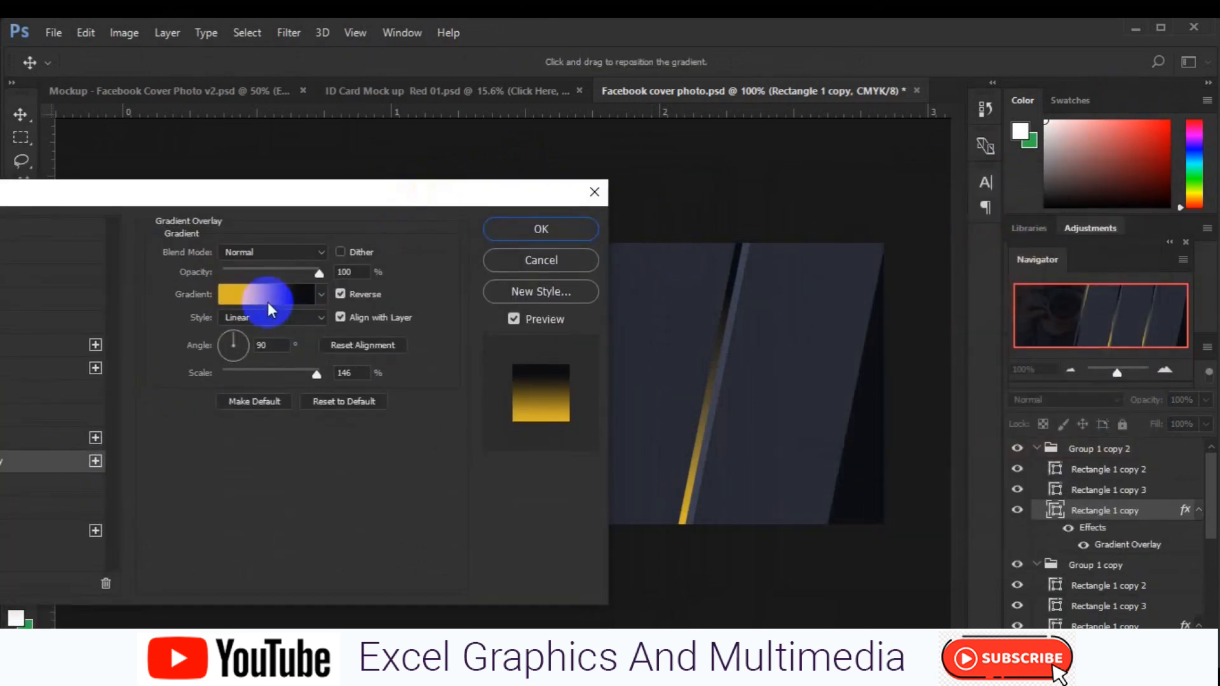
- Recolour the near-black 19% stop of the stripe's gradient to gold dbb315
{"action": "left_click", "coordinate": [268, 303]}
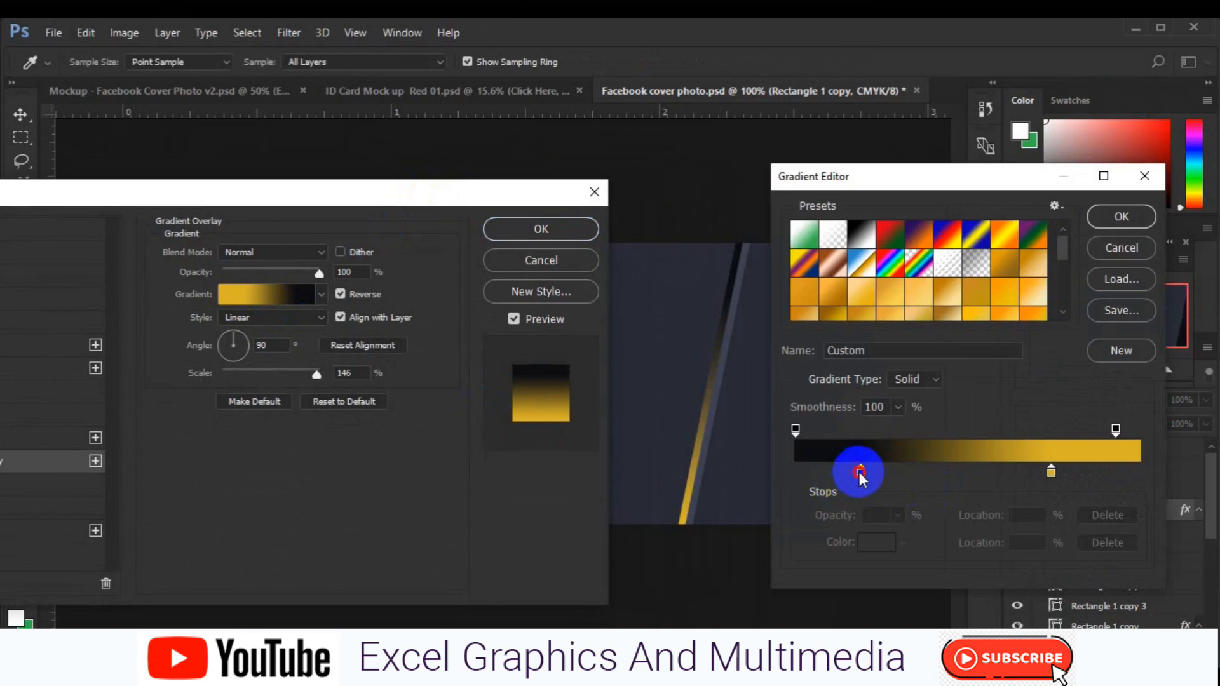
{"action": "left_click", "coordinate": [859, 472]}
{"action": "double_click", "coordinate": [860, 472]}
{"action": "double_click", "coordinate": [1017, 431]}
{"action": "type", "text": "dbb315"}
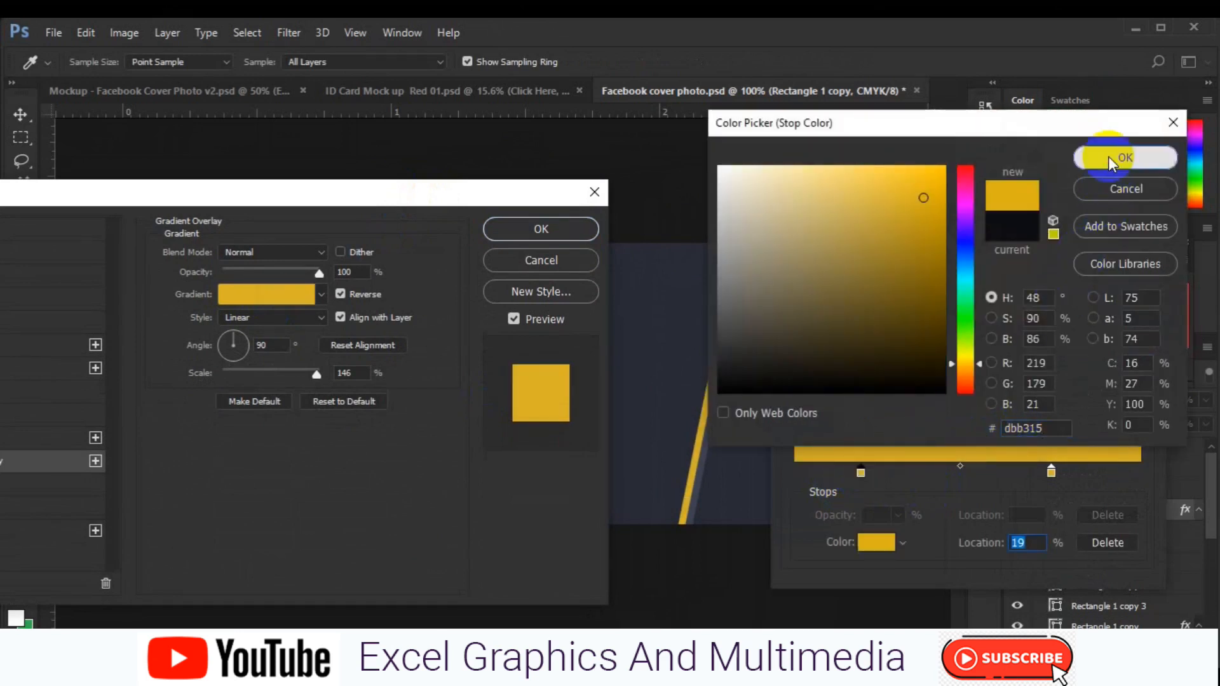
{"action": "left_click", "coordinate": [1108, 158]}
- Recolour the gradient's 74% stop to near-black sampled from the dark corner of the cover
{"action": "double_click", "coordinate": [1051, 473]}
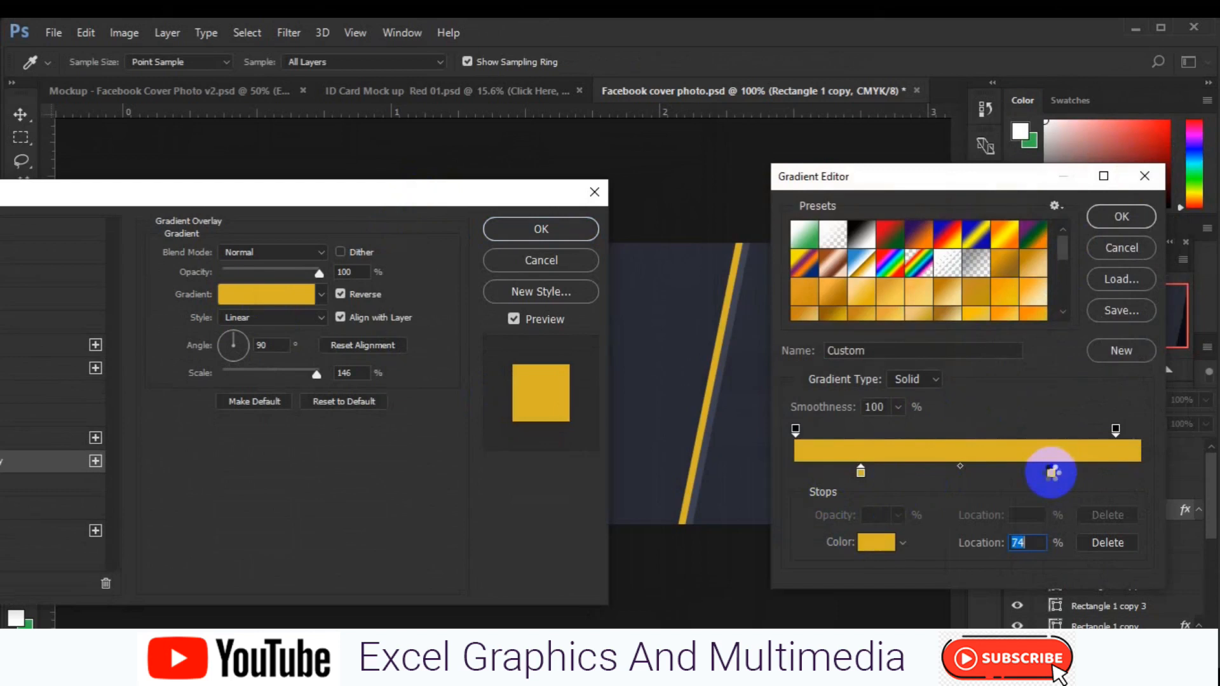
{"action": "left_click", "coordinate": [1113, 188]}
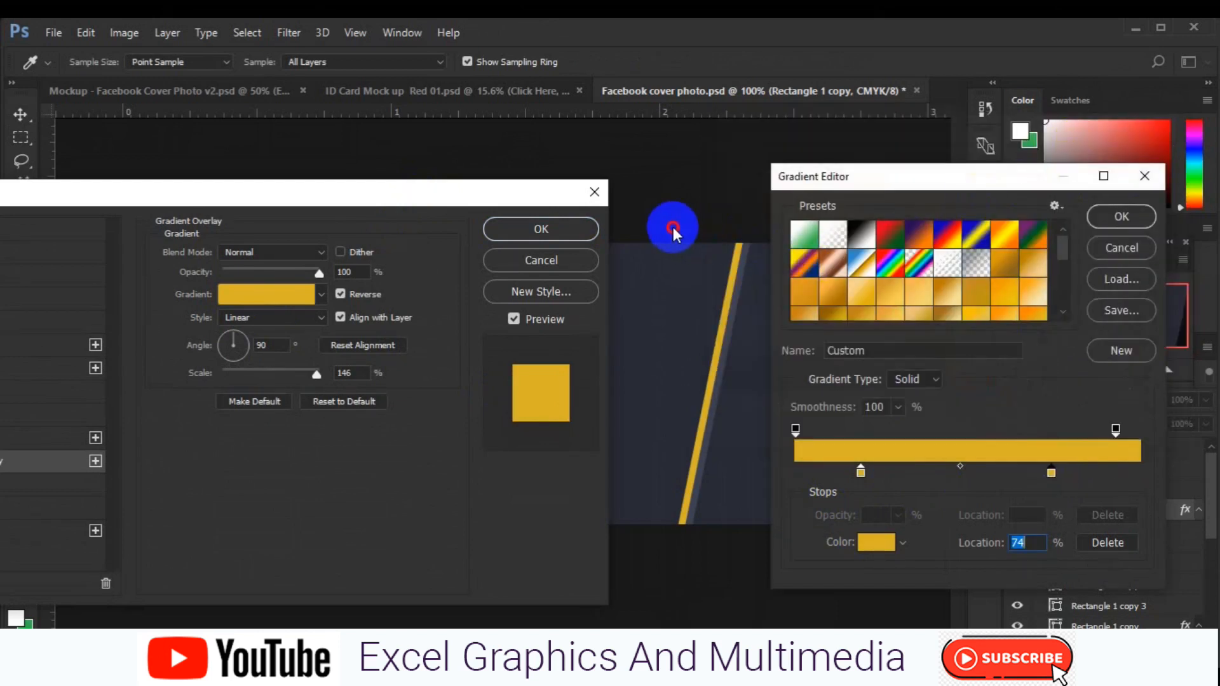
{"action": "left_click_drag", "start_coordinate": [853, 180], "coordinate": [374, 180]}
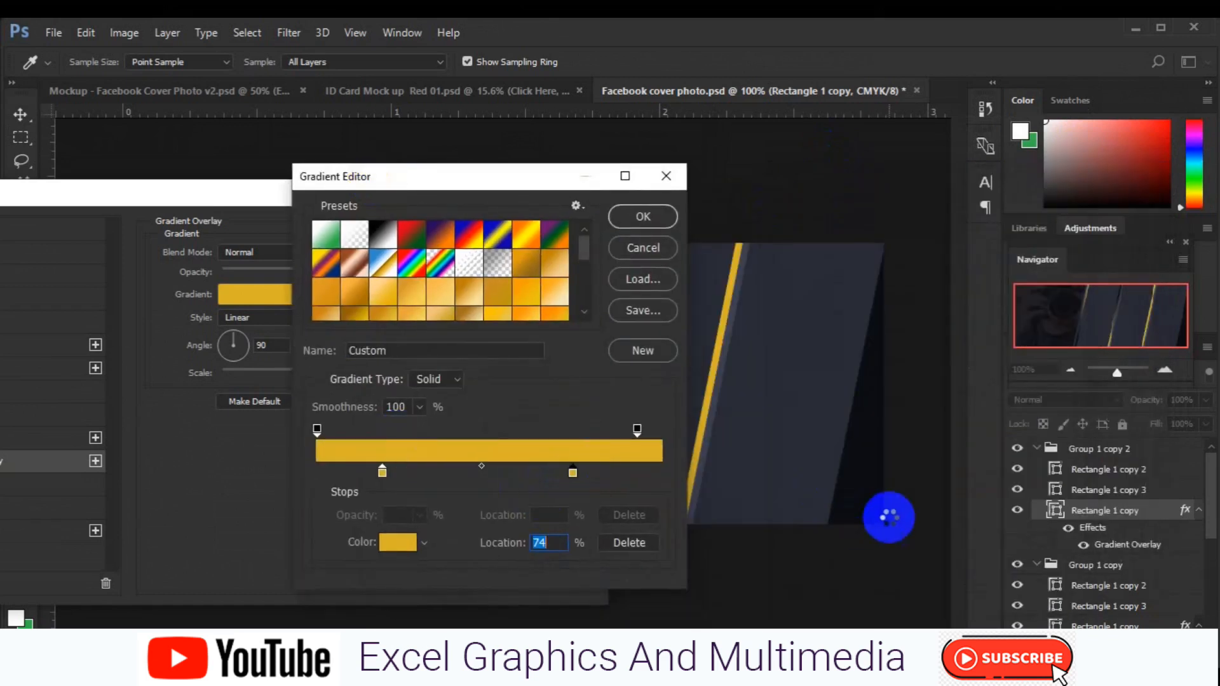
{"action": "left_click", "coordinate": [876, 507]}
{"action": "left_click", "coordinate": [1104, 166]}
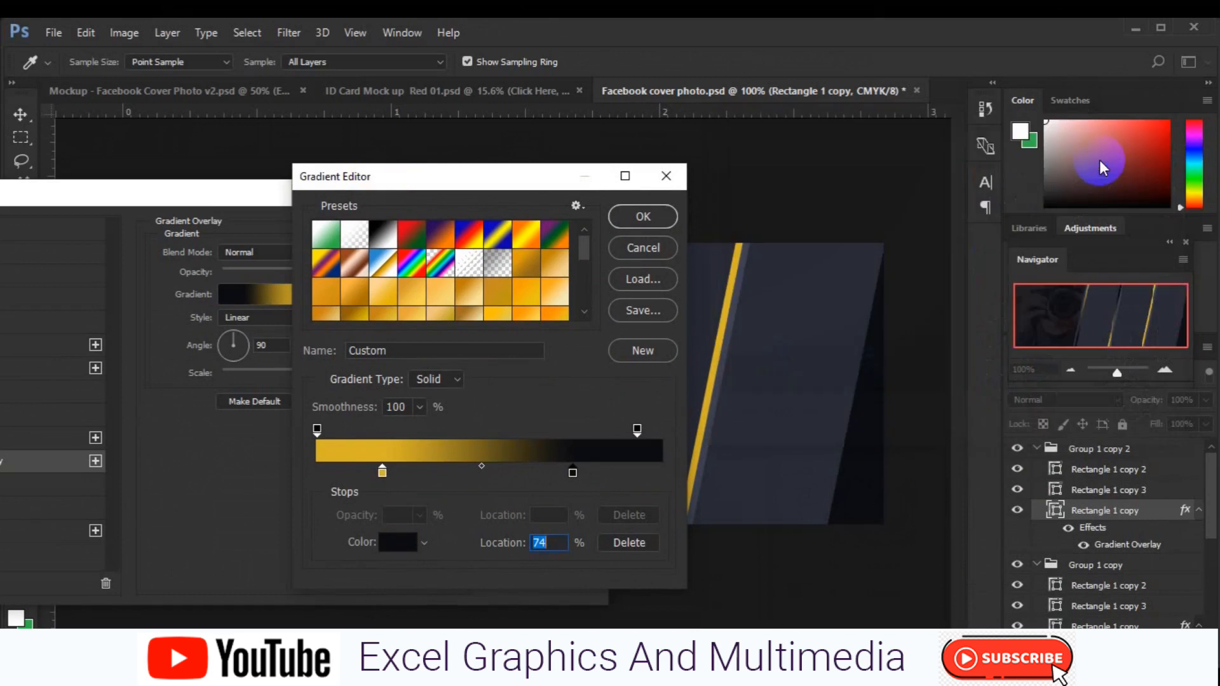
- Move the near-black stop to 62% and the gold stop closer to the gradient's start, then apply the Gradient Overlay
{"action": "left_click", "coordinate": [570, 474]}
{"action": "left_click_drag", "start_coordinate": [570, 474], "coordinate": [546, 474]}
{"action": "left_click_drag", "start_coordinate": [384, 478], "coordinate": [345, 474]}
{"action": "left_click_drag", "start_coordinate": [546, 473], "coordinate": [531, 470]}
{"action": "left_click", "coordinate": [665, 220]}
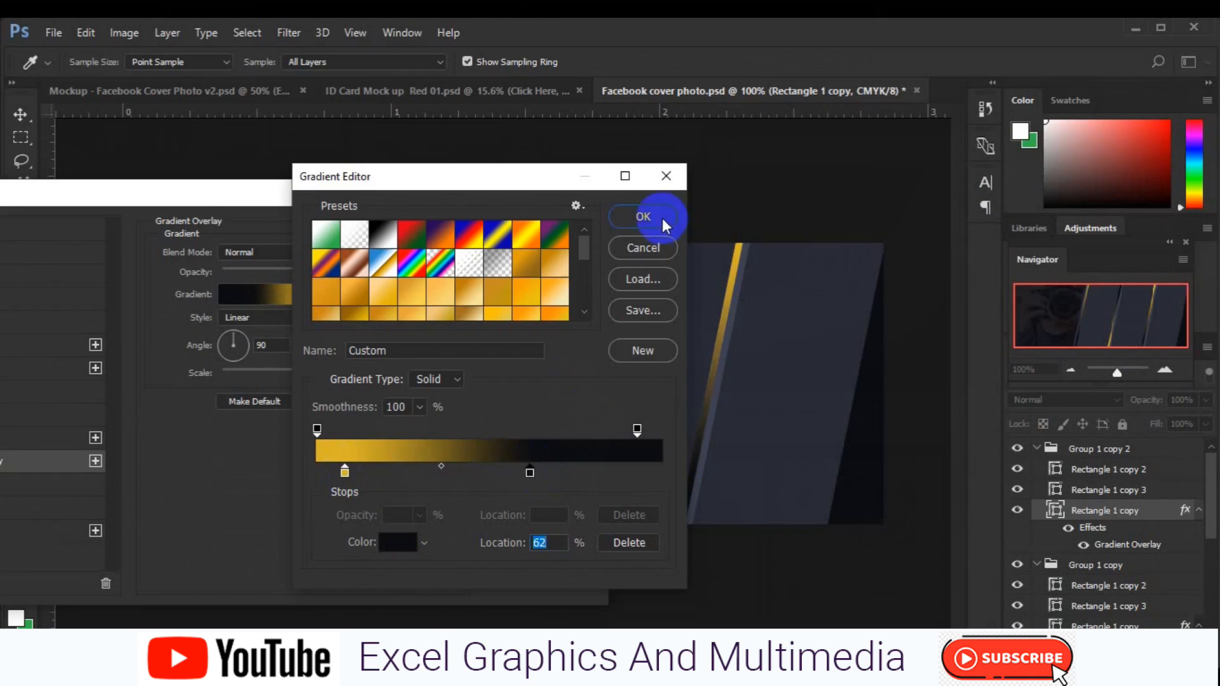
{"action": "left_click", "coordinate": [572, 233]}
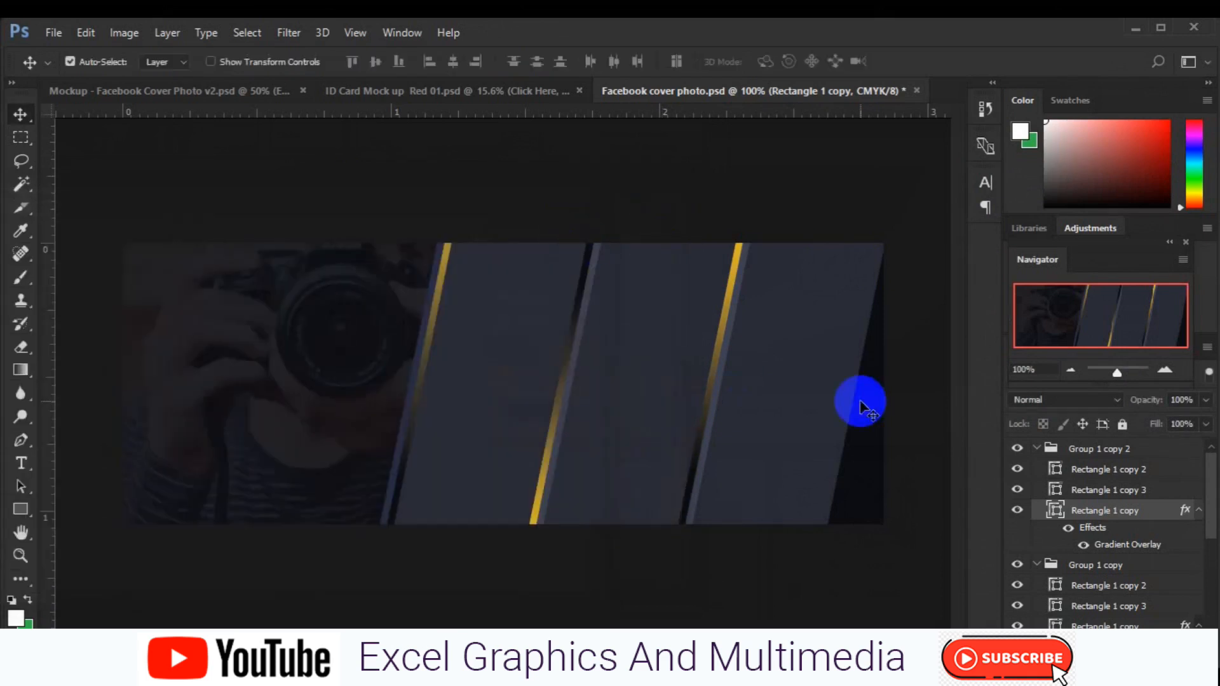
- Select Rectangle 1 copy 2 in Group 1 copy 2 and start placing an embedded image, opening the Desktop folder freepik stockpoto
{"action": "left_click", "coordinate": [787, 403]}
{"action": "left_click", "coordinate": [502, 292]}
{"action": "left_click", "coordinate": [54, 33]}
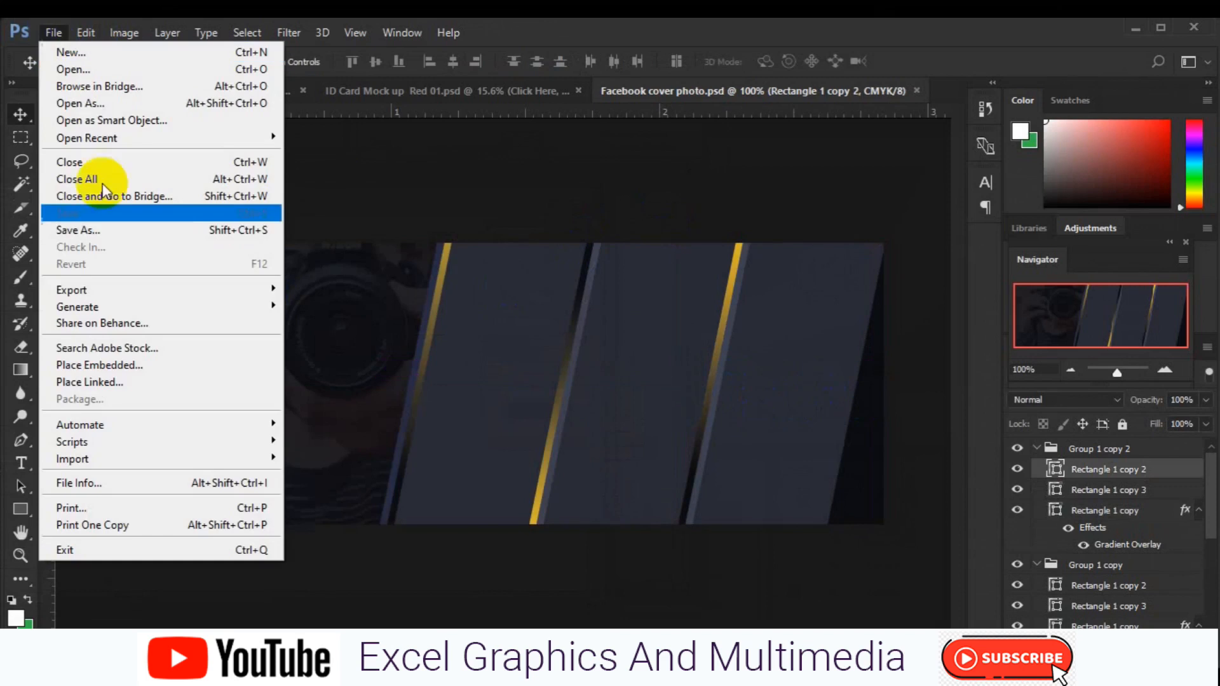
{"action": "left_click", "coordinate": [142, 361]}
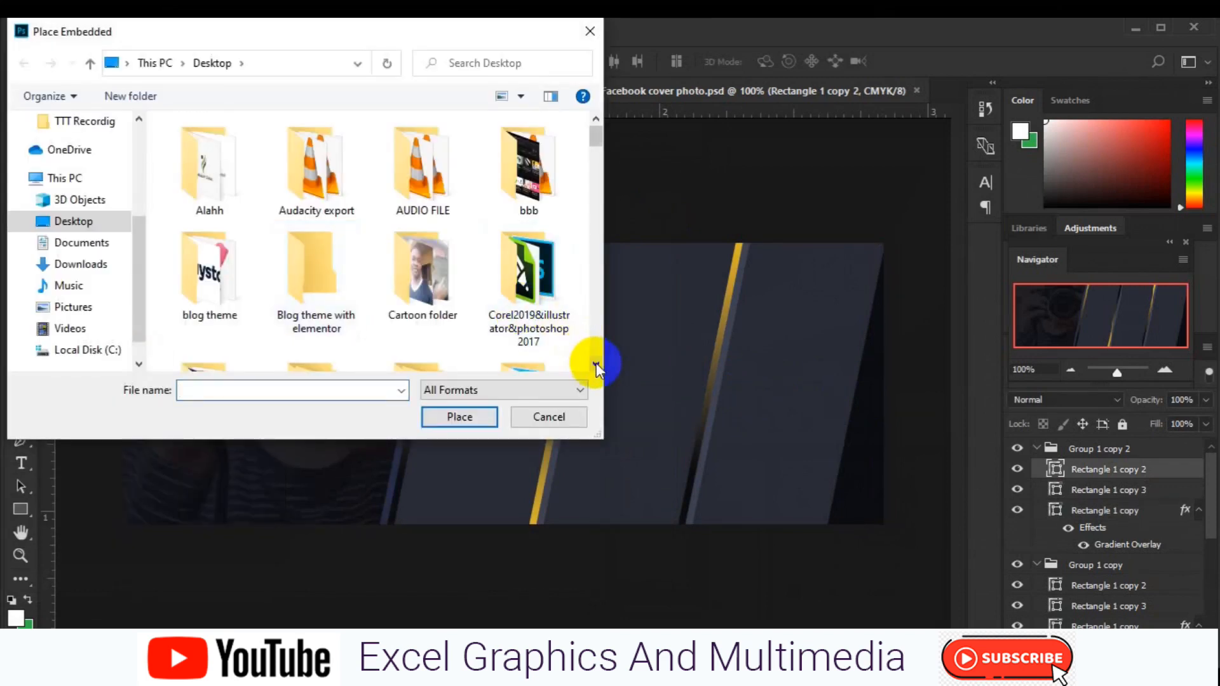
{"action": "left_click", "coordinate": [596, 364]}
{"action": "left_click", "coordinate": [595, 364]}
{"action": "left_click", "coordinate": [595, 364]}
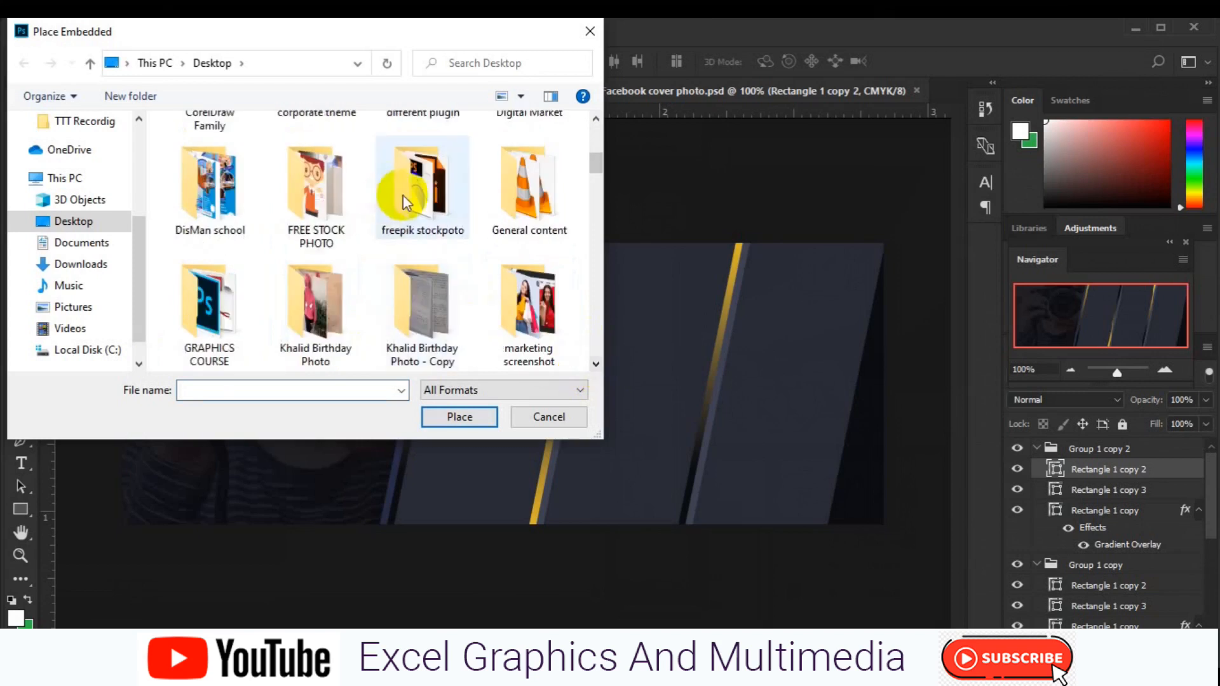
{"action": "double_click", "coordinate": [406, 202]}
- Place the treadmill photo 3349315 from the freepik stockpoto folder as an embedded image
{"action": "left_click", "coordinate": [595, 365]}
{"action": "left_click", "coordinate": [596, 365]}
{"action": "left_click", "coordinate": [596, 365]}
{"action": "left_click", "coordinate": [595, 365]}
{"action": "left_click", "coordinate": [596, 365]}
{"action": "left_click", "coordinate": [596, 365]}
{"action": "left_click", "coordinate": [596, 364]}
{"action": "left_click", "coordinate": [596, 365]}
{"action": "left_click", "coordinate": [596, 365]}
{"action": "left_click", "coordinate": [595, 365]}
{"action": "left_click", "coordinate": [595, 365]}
{"action": "left_click", "coordinate": [595, 365]}
{"action": "left_click", "coordinate": [595, 364]}
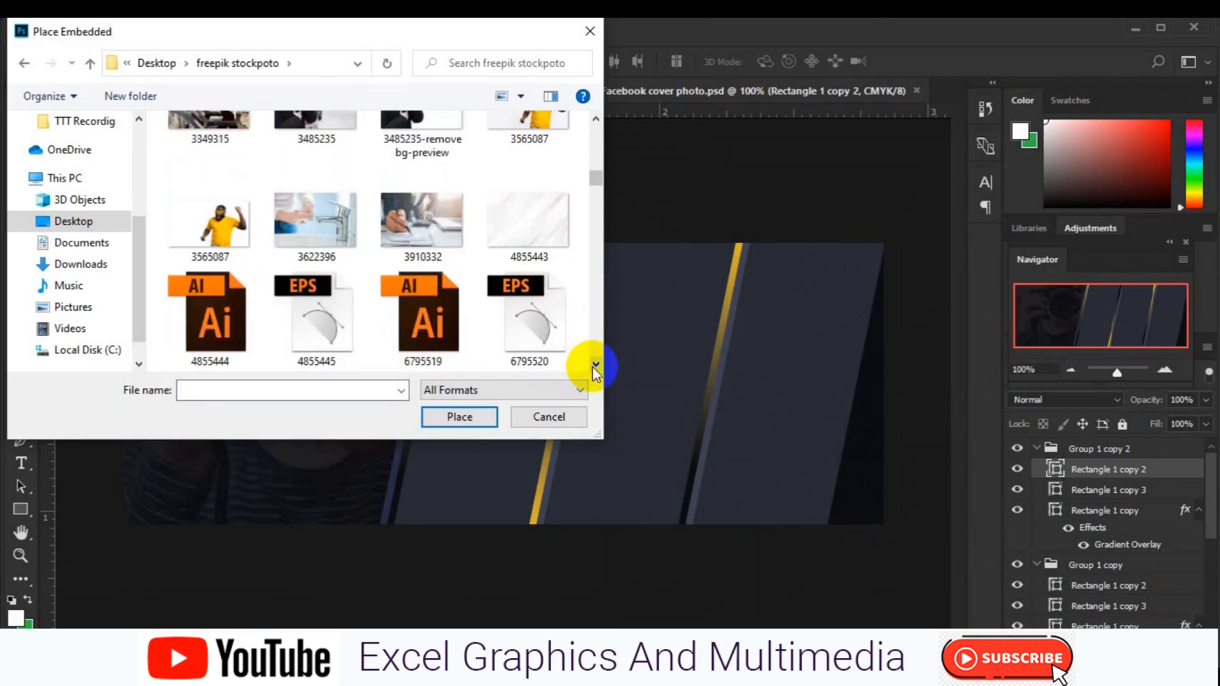
{"action": "left_click", "coordinate": [230, 151]}
{"action": "left_click", "coordinate": [431, 417]}
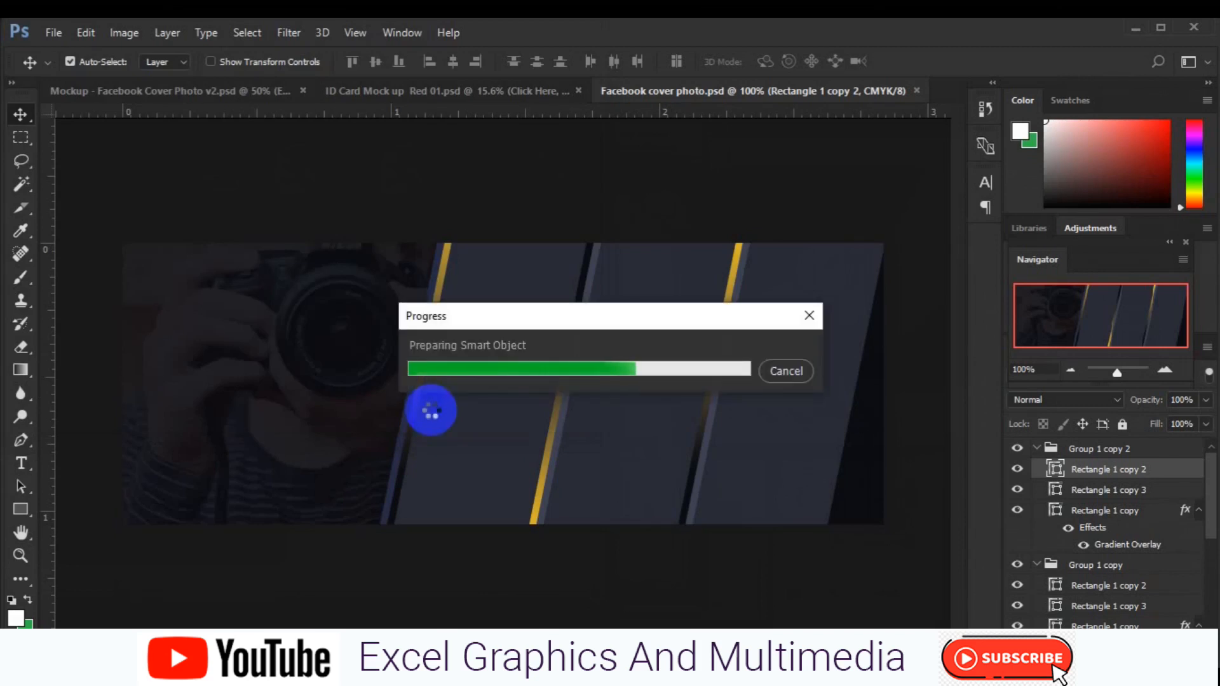
- Position the treadmill photo over the rightmost slanted panel and clip it to Rectangle 1 copy 2
{"action": "left_click_drag", "start_coordinate": [523, 452], "coordinate": [726, 455]}
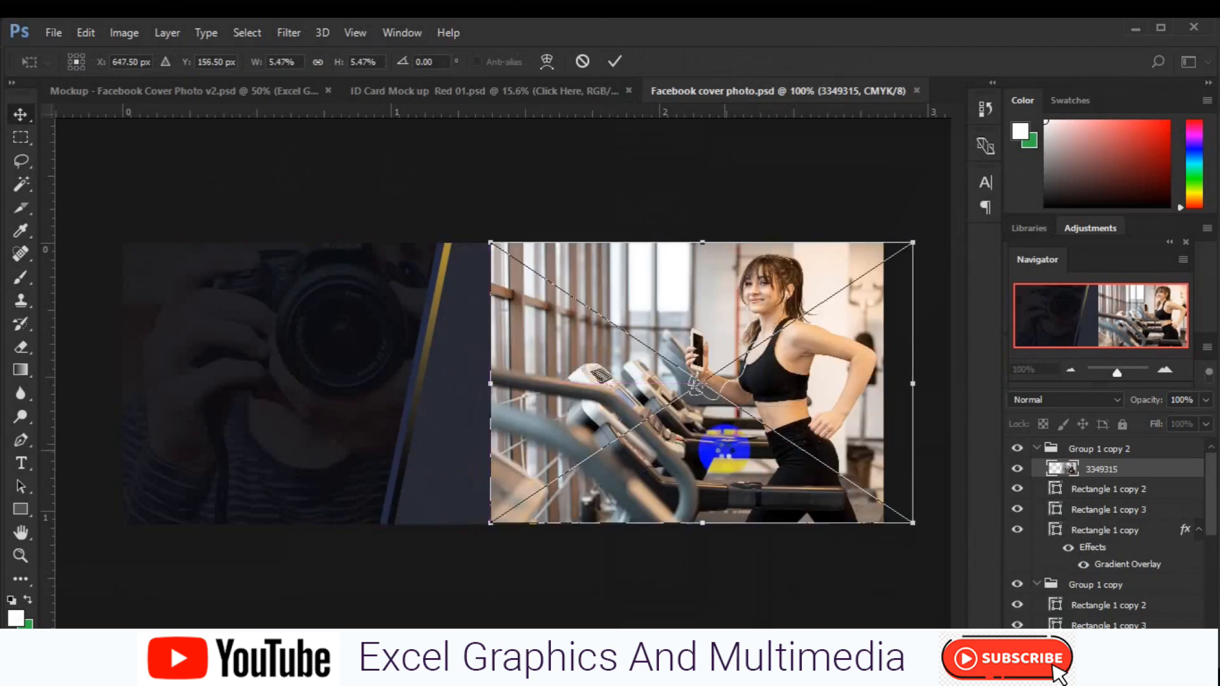
{"action": "double_click", "coordinate": [723, 450]}
{"action": "left_click", "coordinate": [1086, 470]}
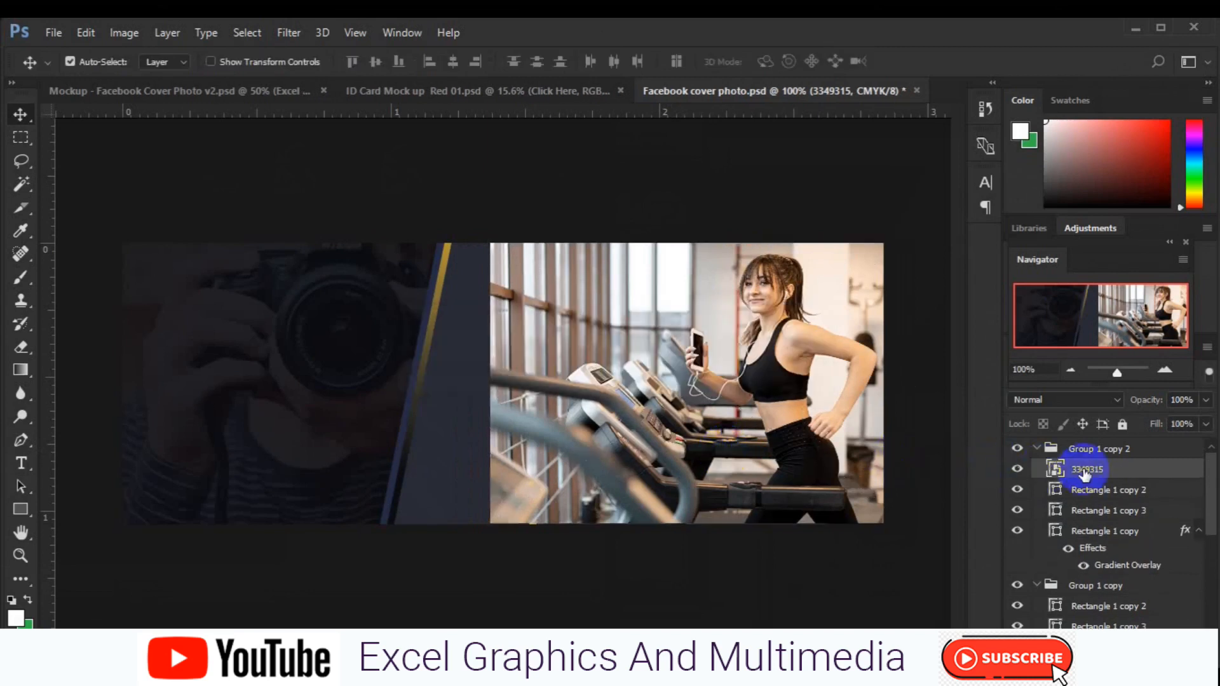
{"action": "right_click", "coordinate": [1084, 469]}
{"action": "left_click", "coordinate": [773, 493]}
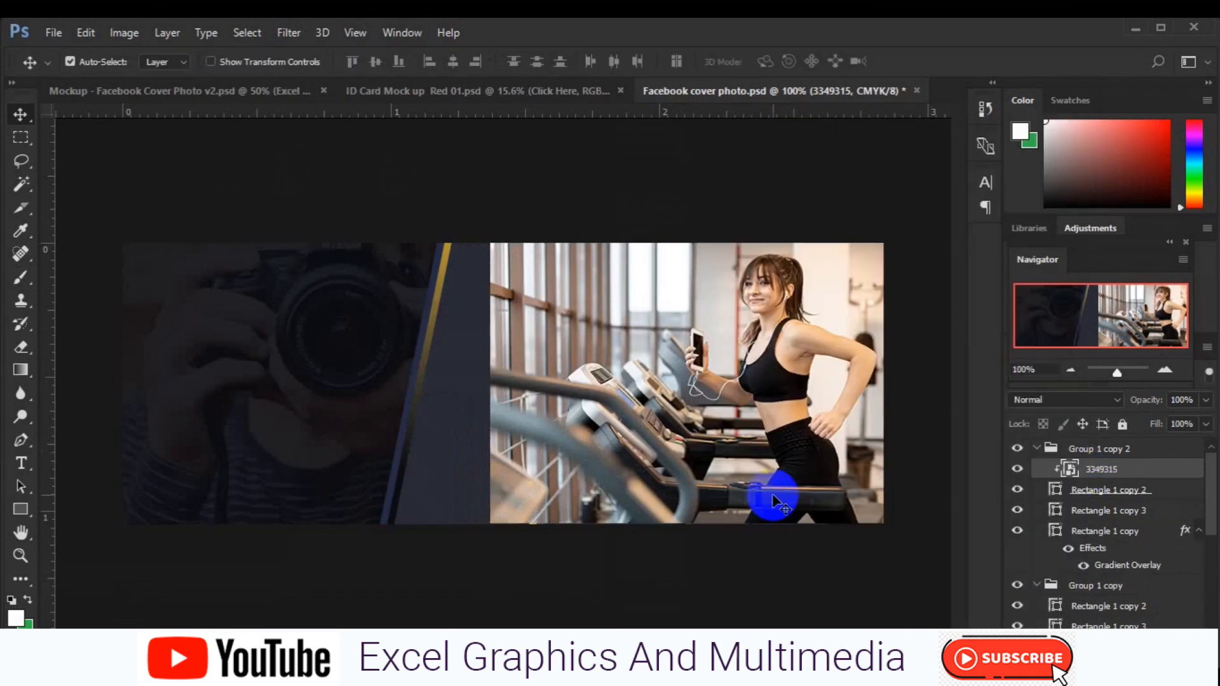
- Select the middle panel, Rectangle 1 copy 2 in Group 1 copy, and place the river photo 5657 as an embedded image
{"action": "left_click", "coordinate": [617, 478]}
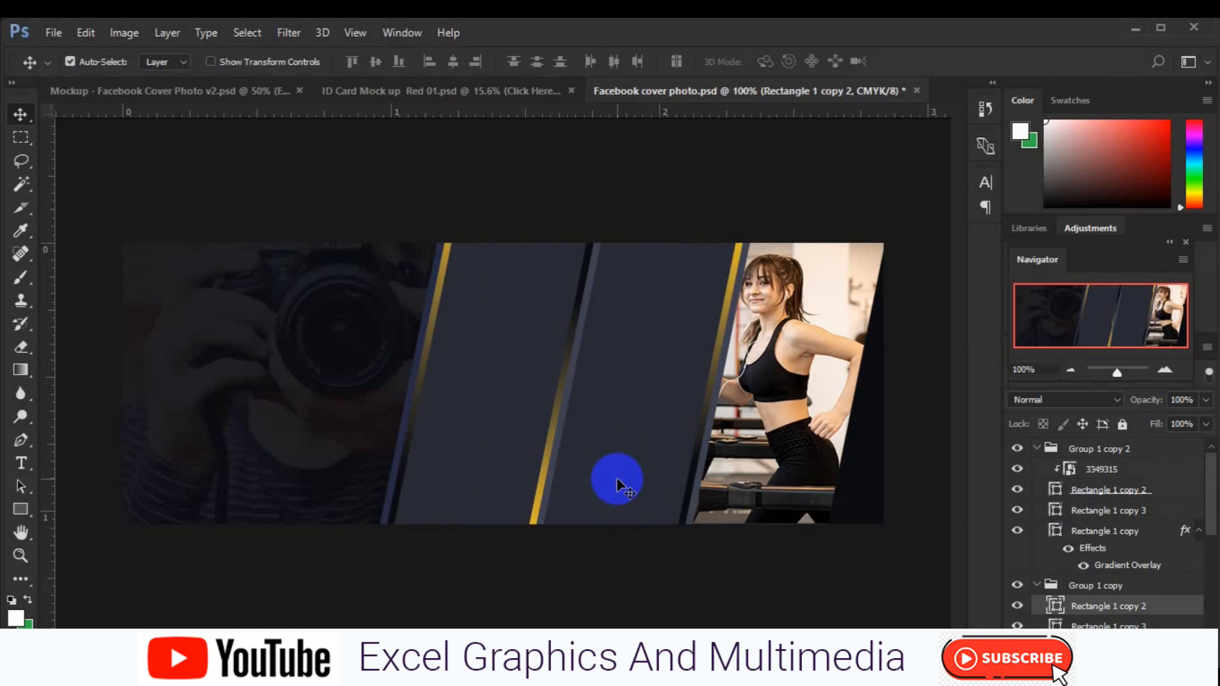
{"action": "left_click", "coordinate": [63, 36]}
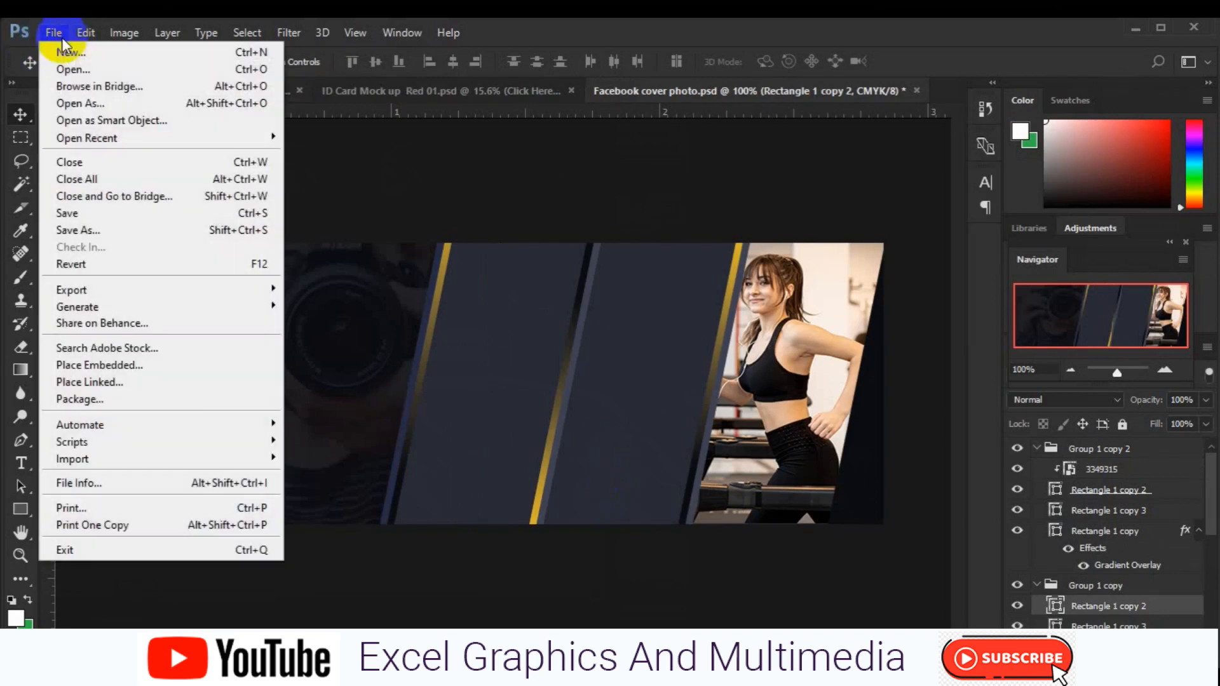
{"action": "left_click", "coordinate": [148, 361]}
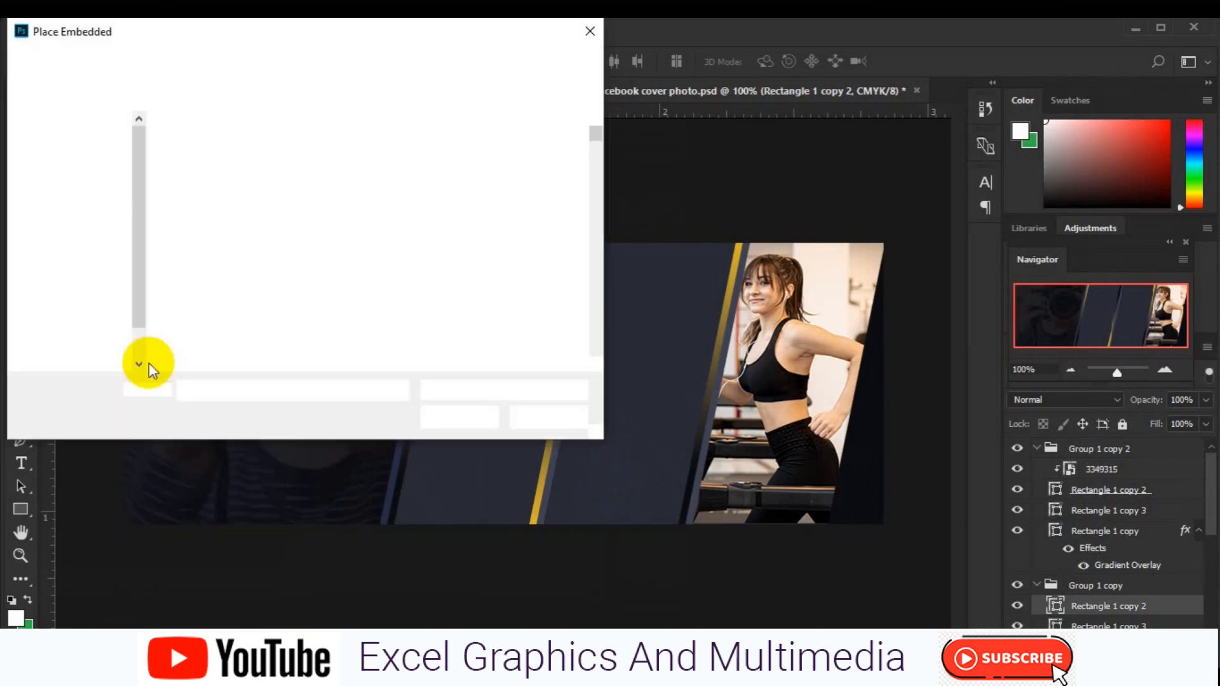
{"action": "scroll", "coordinate": [594, 364], "scroll_direction": "down", "scroll_amount": 10}
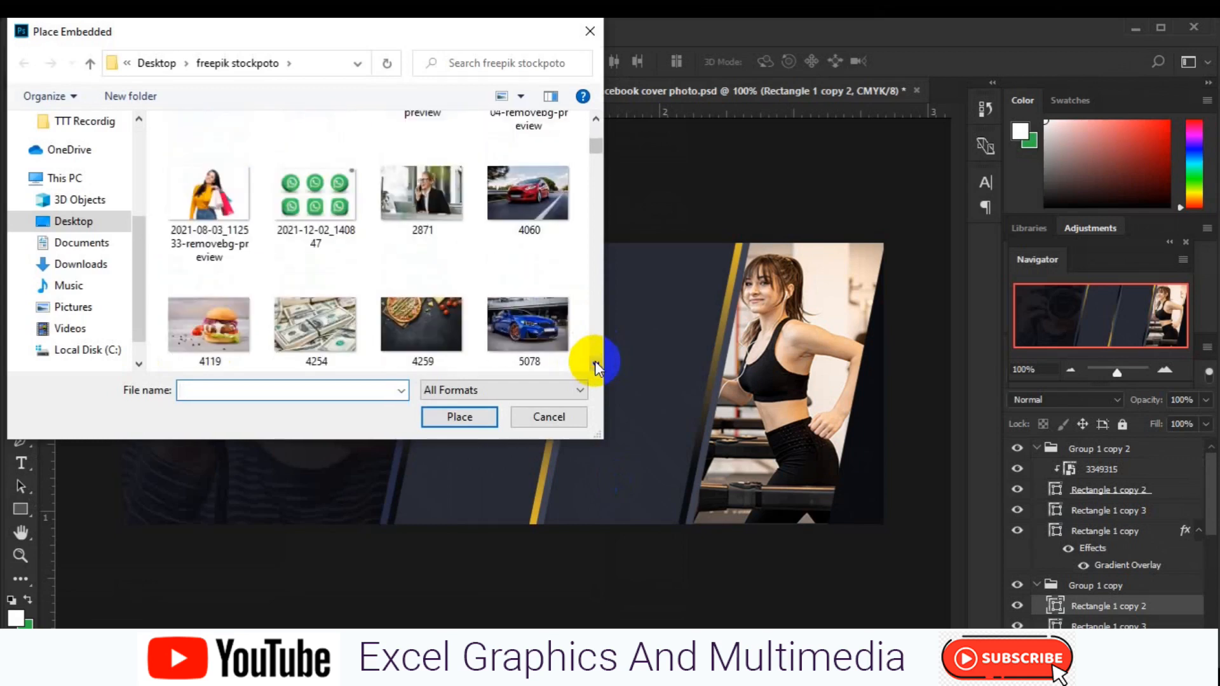
{"action": "scroll", "coordinate": [299, 293], "scroll_direction": "down", "scroll_amount": 2}
{"action": "left_click", "coordinate": [242, 279]}
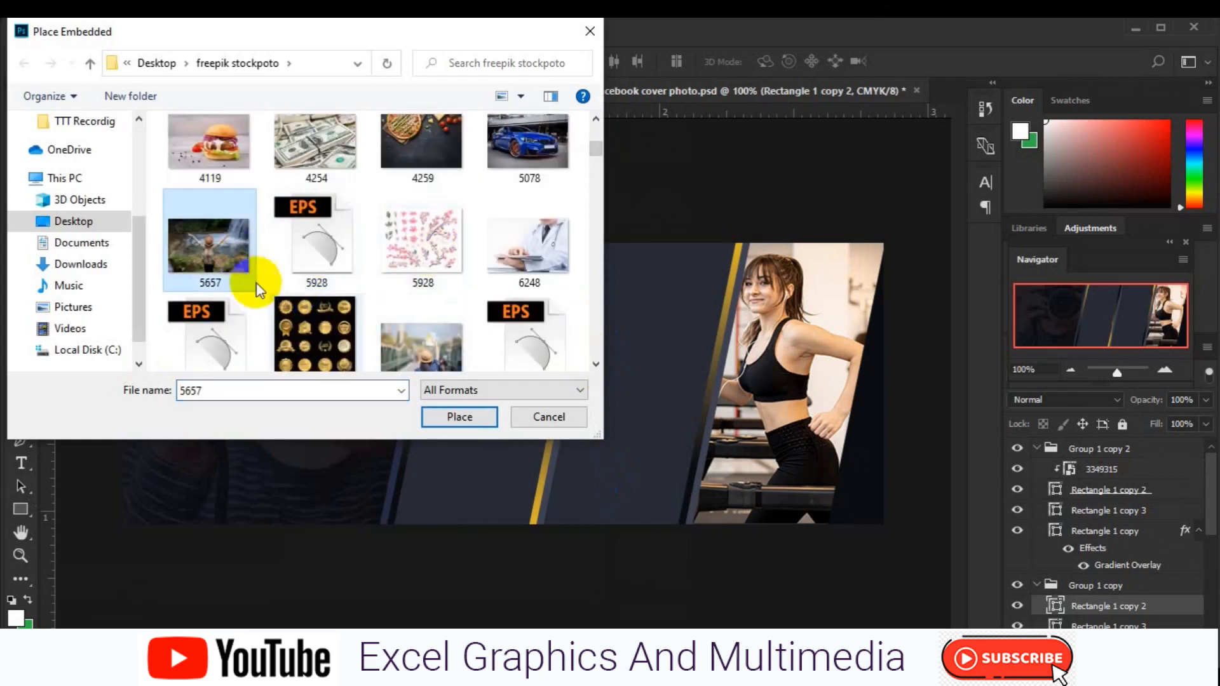
{"action": "left_click", "coordinate": [462, 417]}
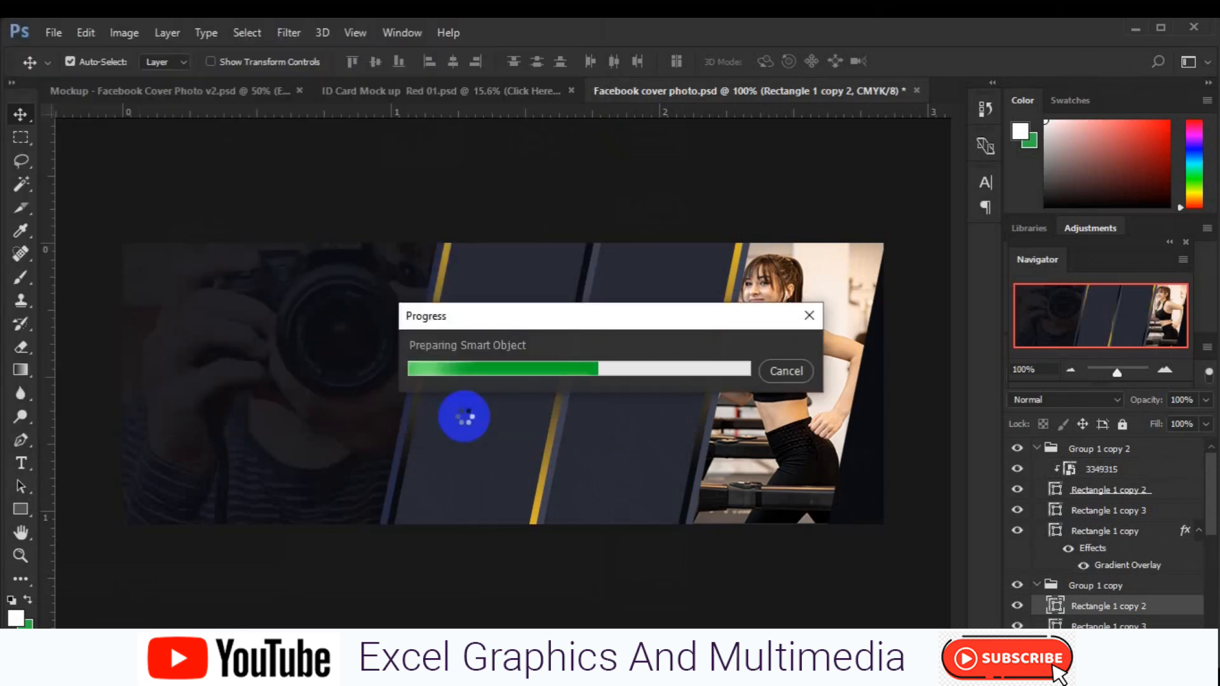
- Move the river photo over the middle slanted panel and clip it to Rectangle 1 copy 2 in Group 1 copy
{"action": "left_click_drag", "start_coordinate": [580, 458], "coordinate": [671, 444]}
{"action": "key", "text": "Return"}
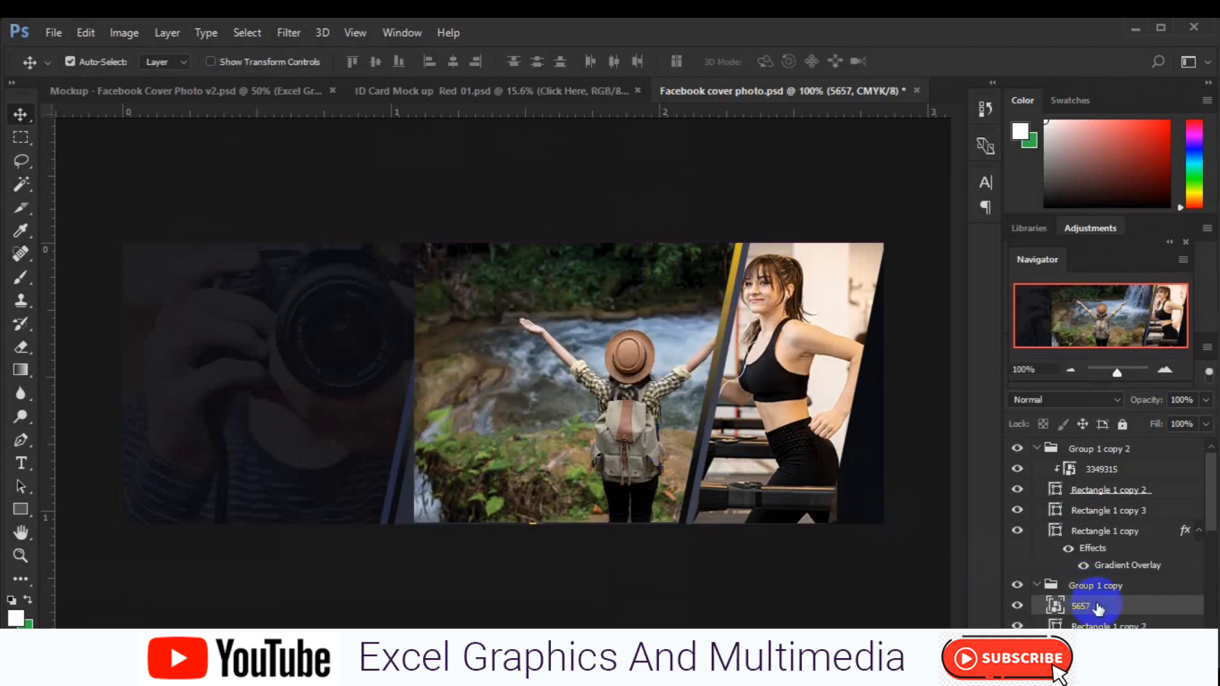
{"action": "right_click", "coordinate": [1099, 609]}
{"action": "left_click", "coordinate": [917, 426]}
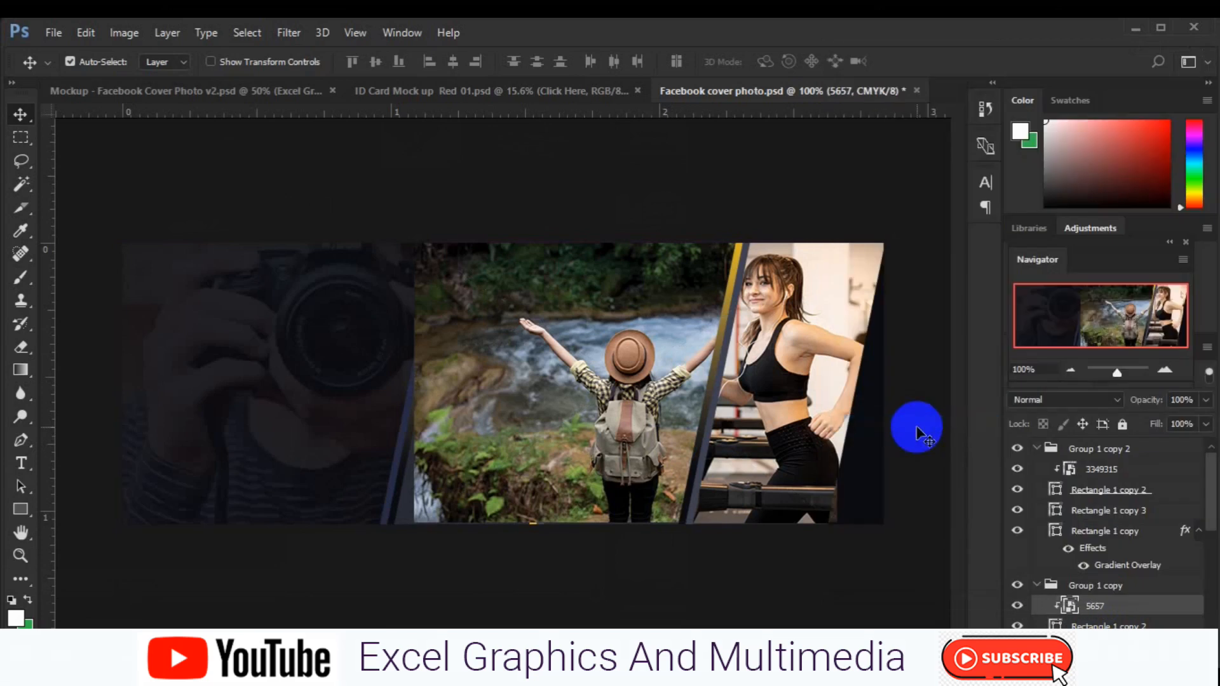
- Place the dumbbell photo OBC8GT0 as an embedded image above Rectangle 1 copy 2 in Group 1
{"action": "left_click", "coordinate": [498, 430]}
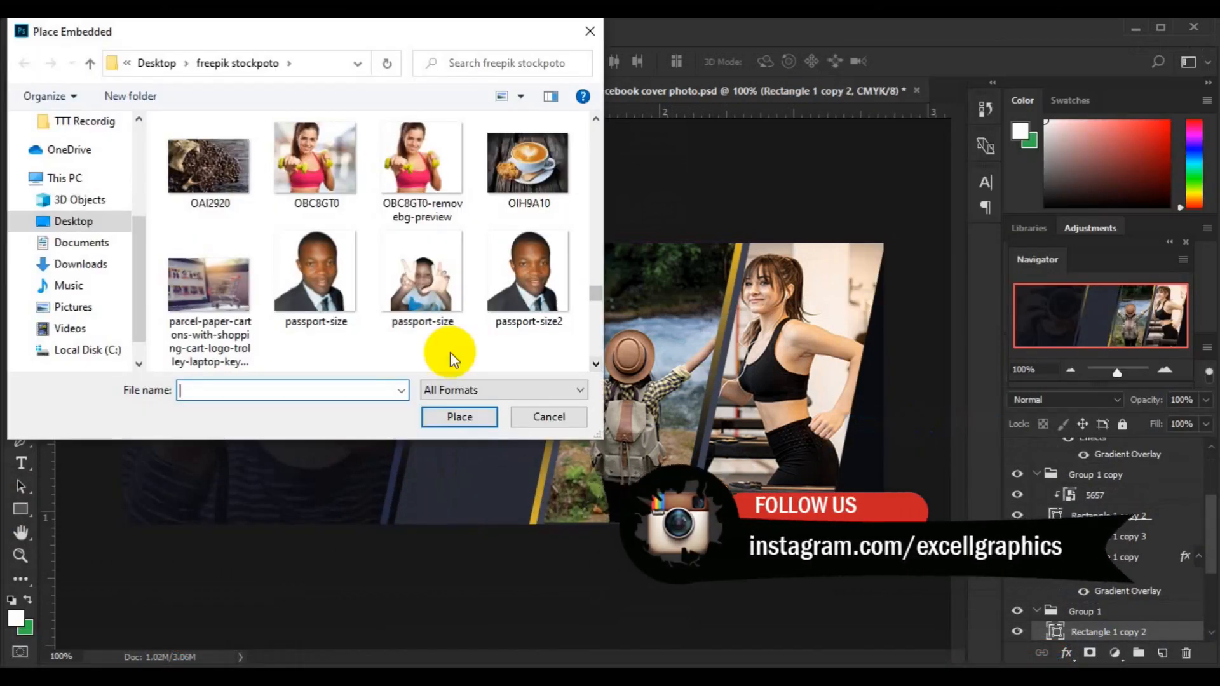
{"action": "left_click", "coordinate": [295, 187]}
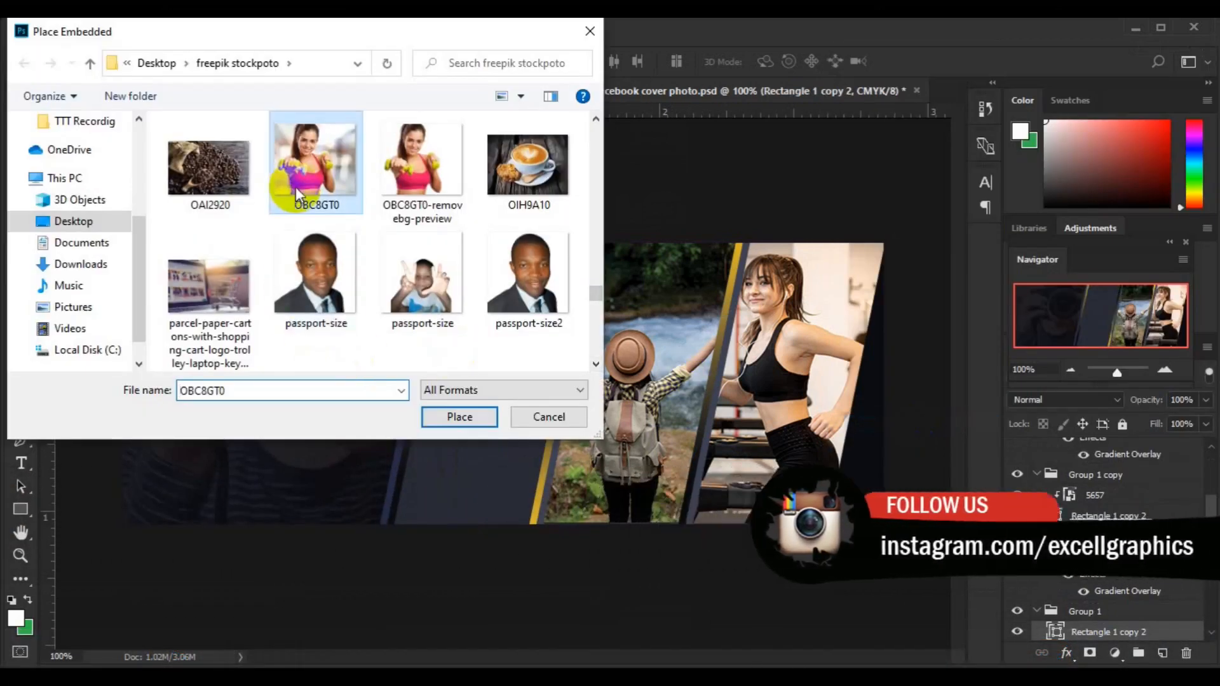
{"action": "left_click", "coordinate": [447, 425]}
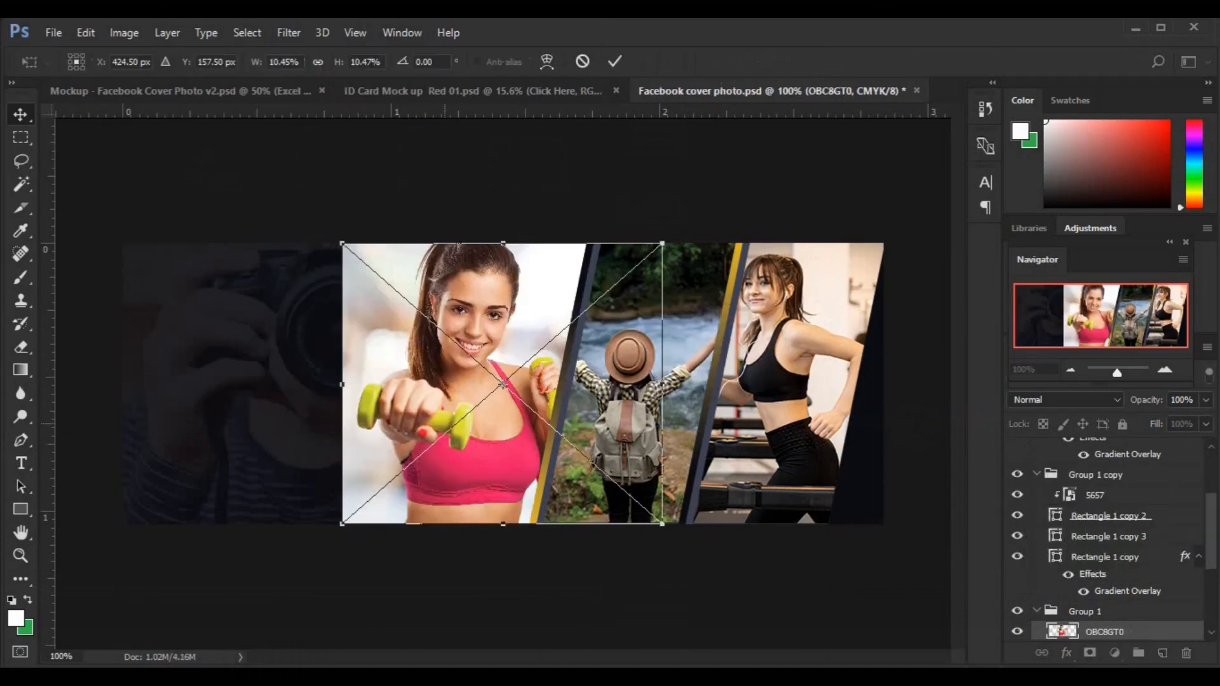
{"action": "key", "text": "Return"}
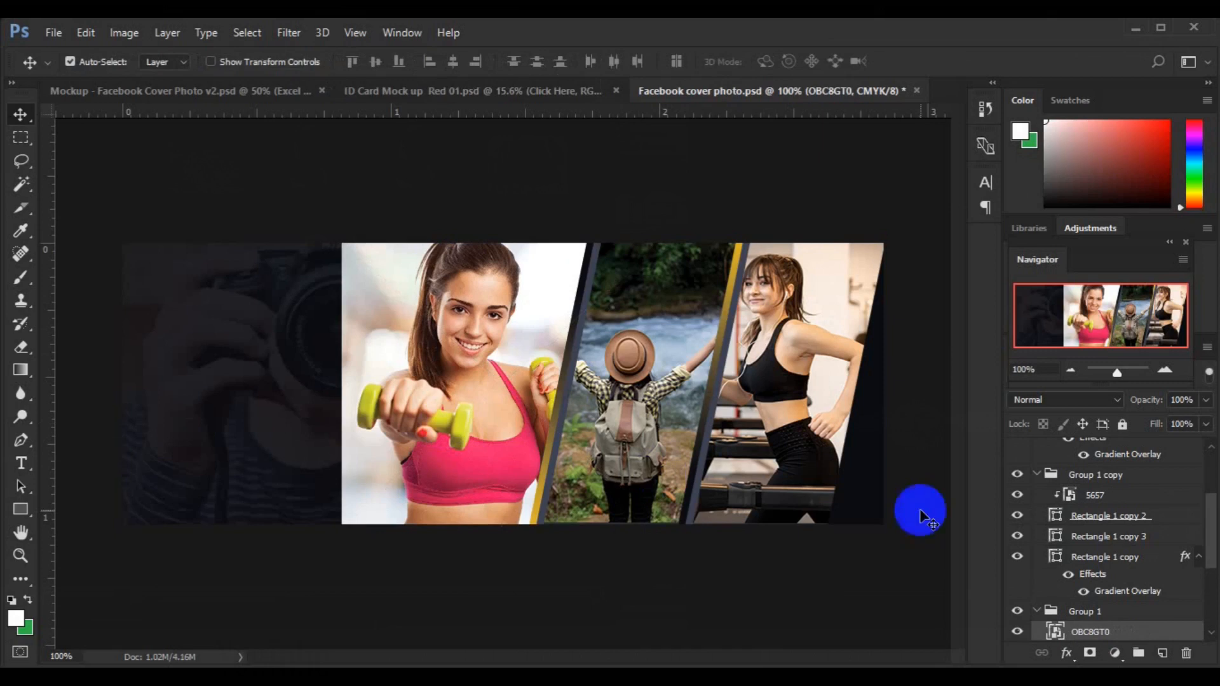
- Clip the dumbbell photo to the first slanted panel and shift it slightly right so the woman sits centred in the panel
{"action": "right_click", "coordinate": [1118, 631]}
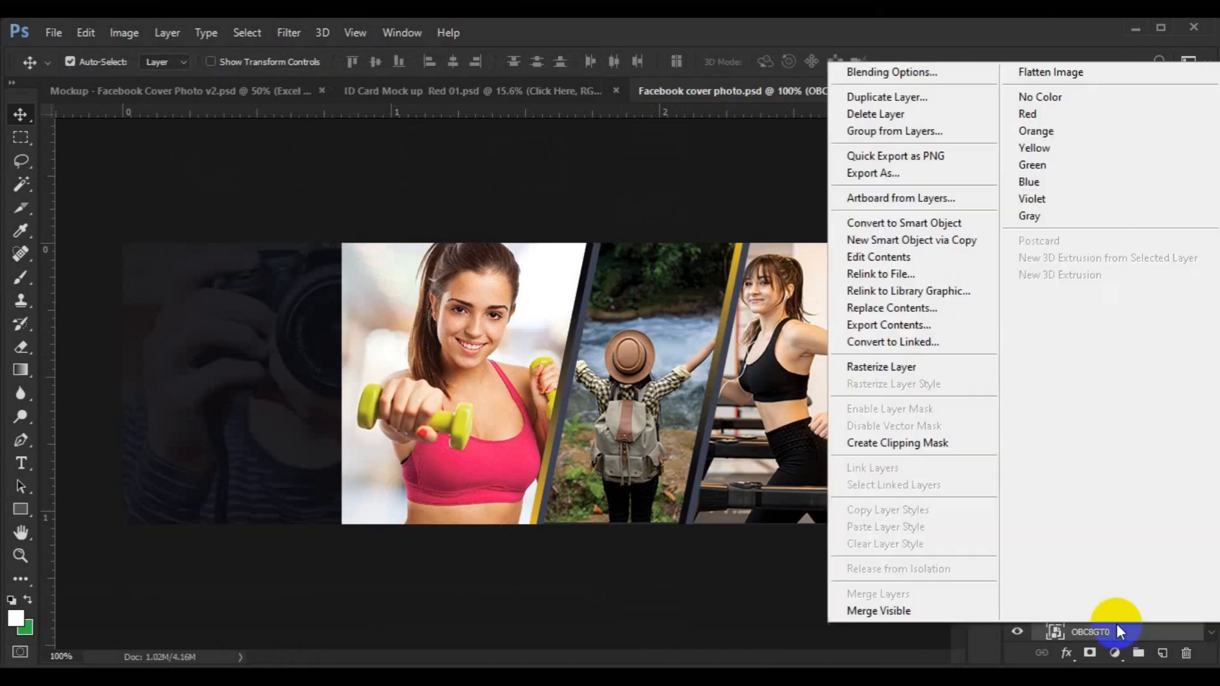
{"action": "left_click", "coordinate": [922, 442]}
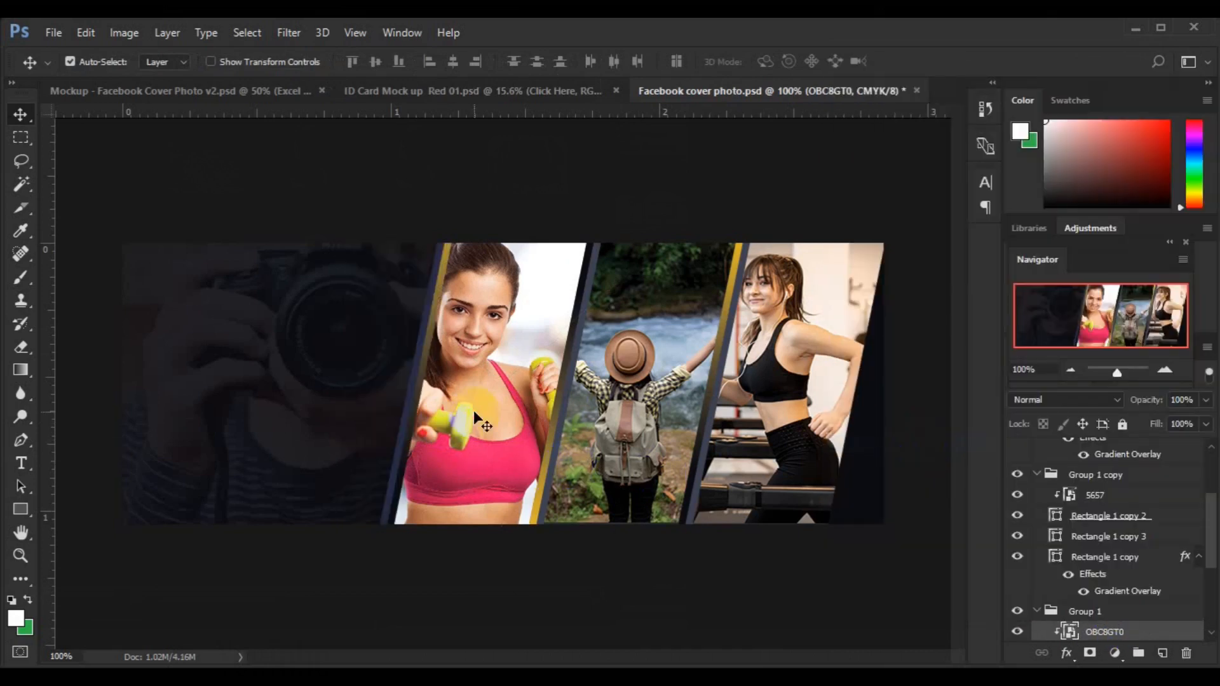
{"action": "left_click_drag", "start_coordinate": [475, 410], "coordinate": [502, 414]}
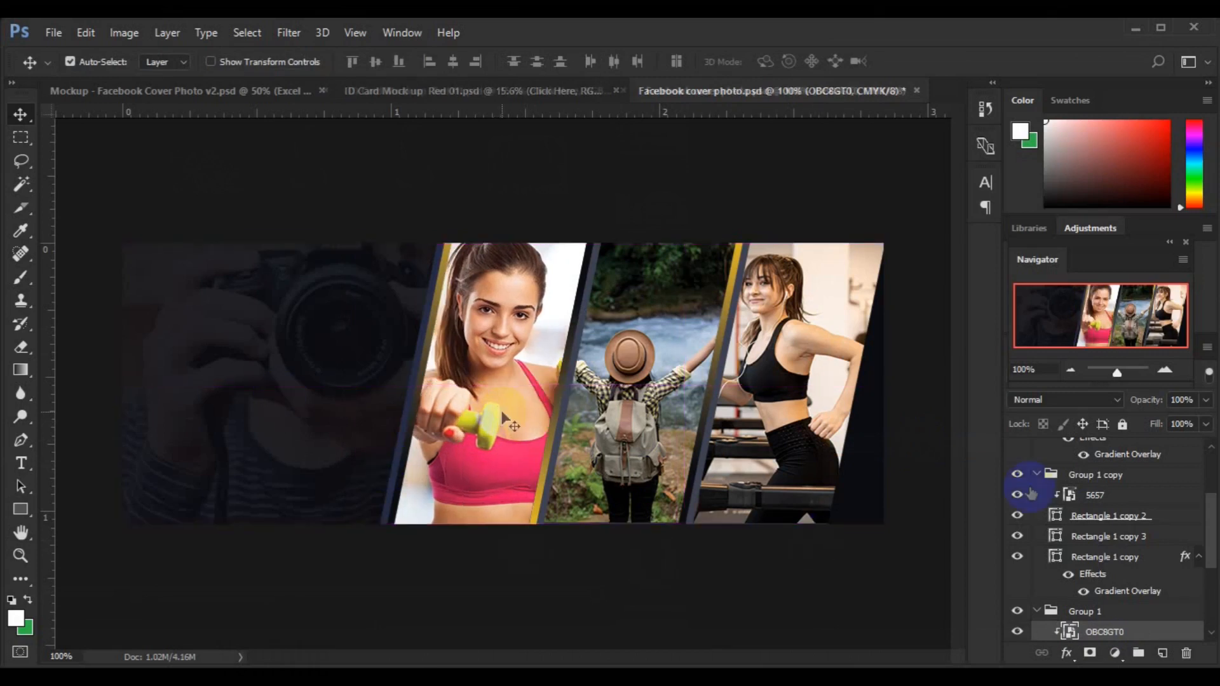
- Lower the opacity of the camera photo on Layer 1 to 7%
{"action": "left_click", "coordinate": [291, 414]}
{"action": "left_click", "coordinate": [1208, 400]}
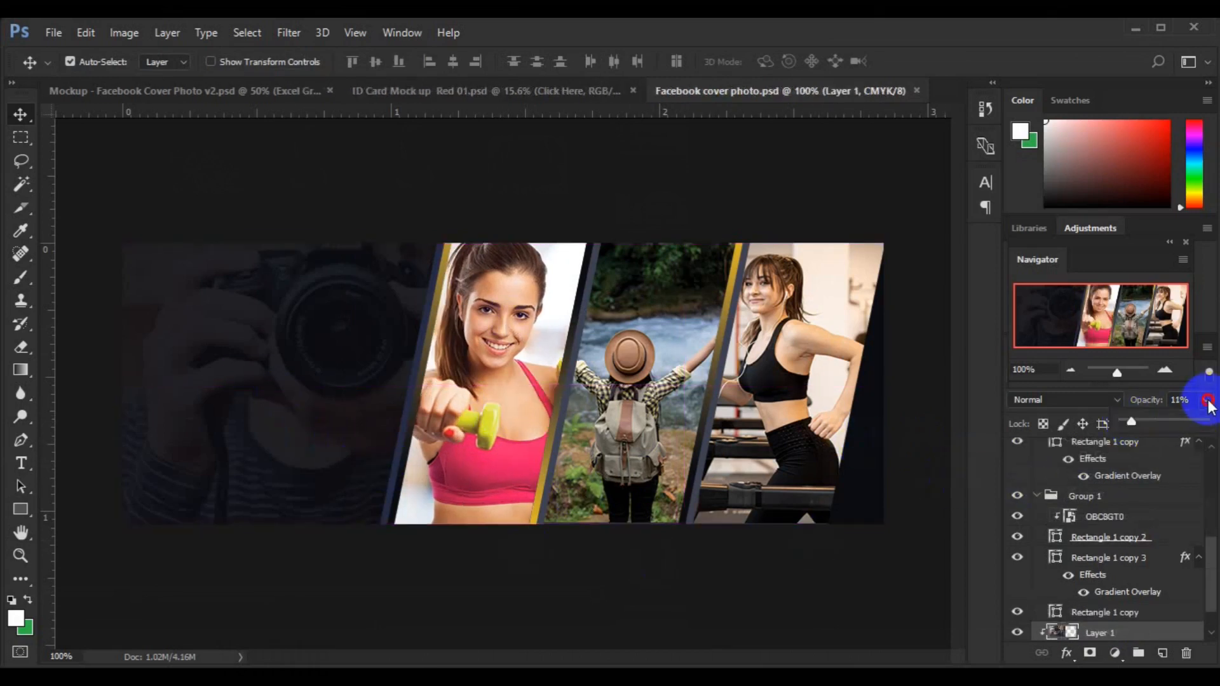
{"action": "left_click", "coordinate": [1132, 423]}
{"action": "left_click", "coordinate": [1183, 528]}
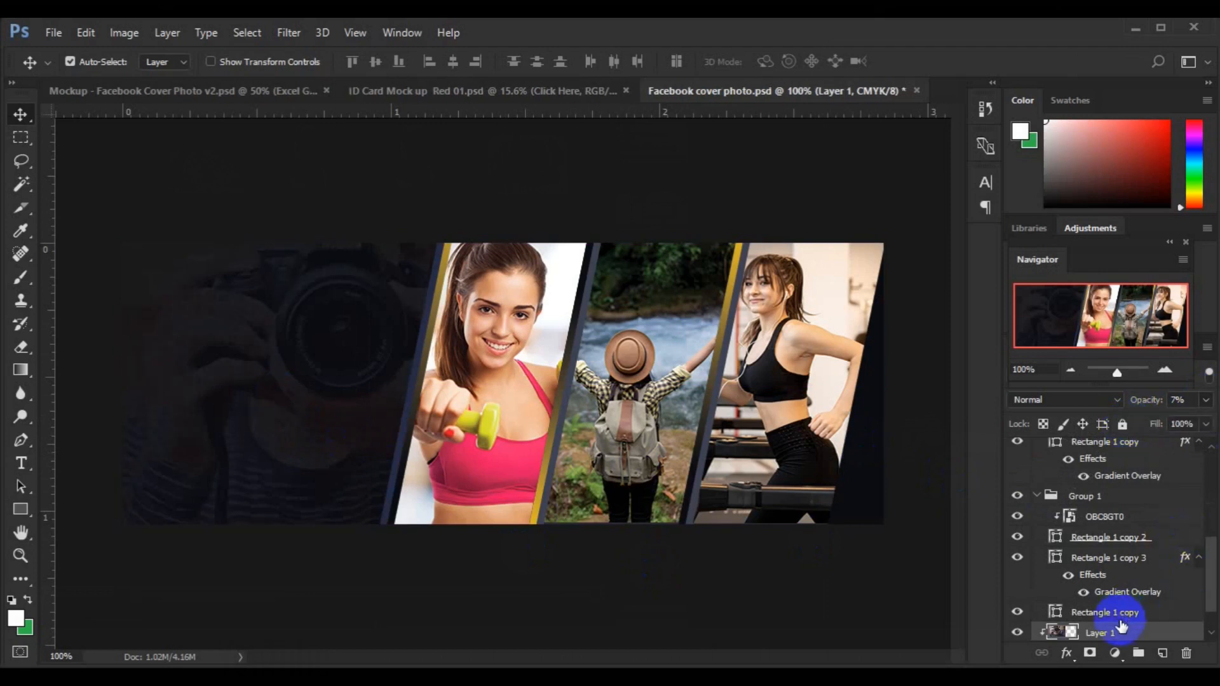
- Add a new empty layer directly above the camera photo's Layer 1 and activate the Type tool
{"action": "left_click", "coordinate": [1119, 618]}
{"action": "left_click", "coordinate": [1141, 634]}
{"action": "left_click", "coordinate": [1162, 652]}
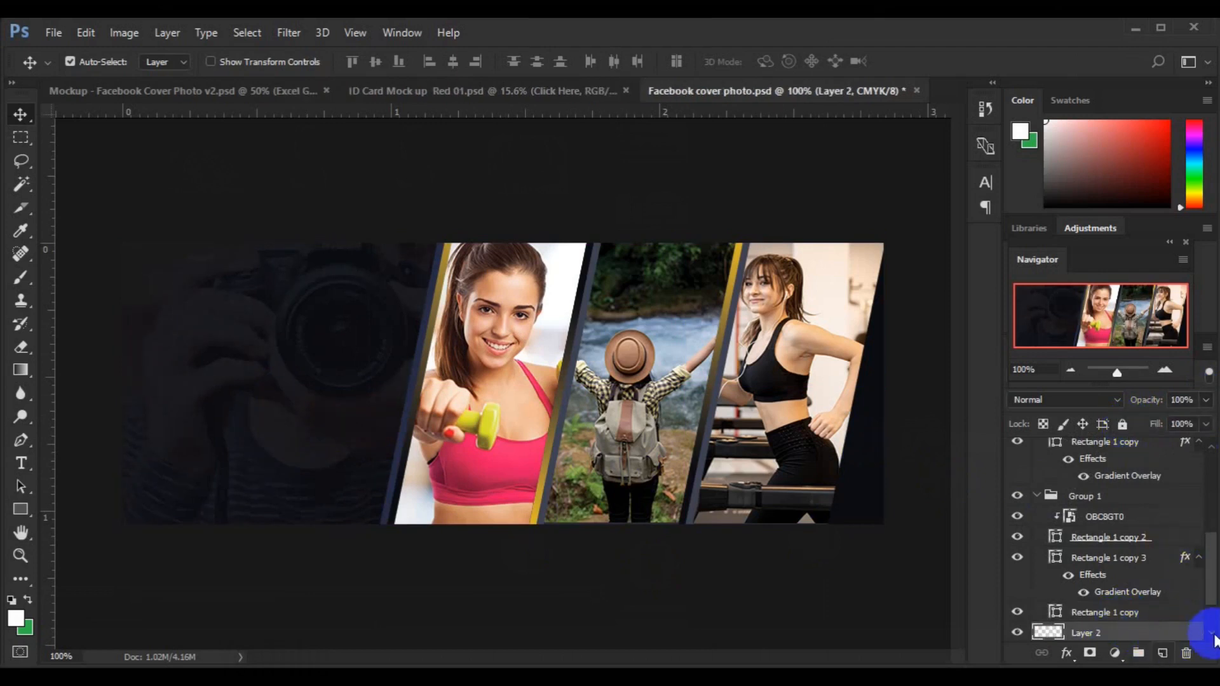
{"action": "left_click", "coordinate": [22, 462]}
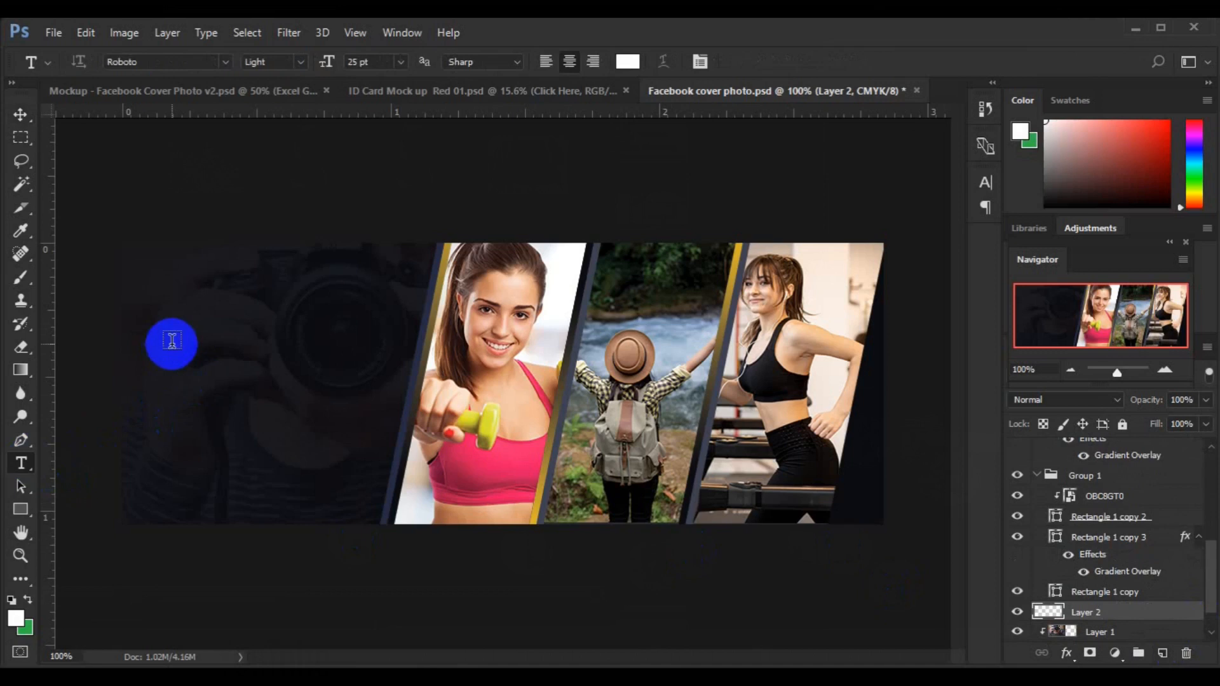
- Add the two-line heading "DIGITAL PHOTOGRAPHY" over the faded camera photo and set its leading to Auto
{"action": "left_click", "coordinate": [172, 343]}
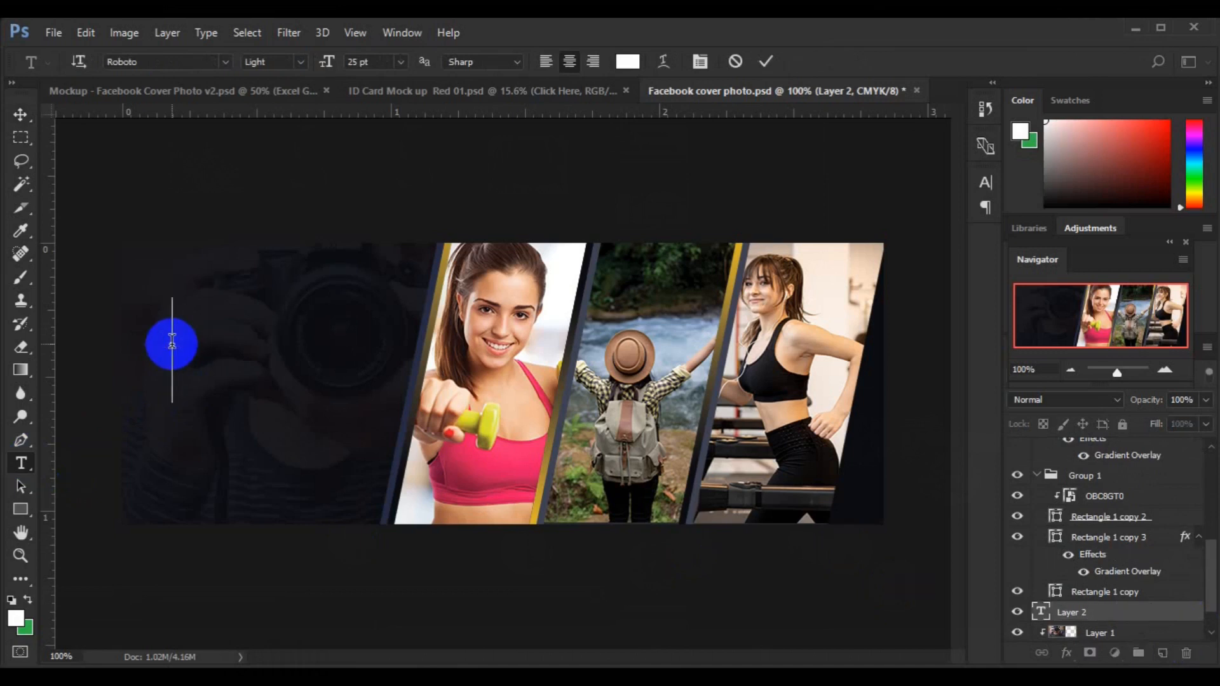
{"action": "type", "text": "DIGITAL PHOTOGRAPHY"}
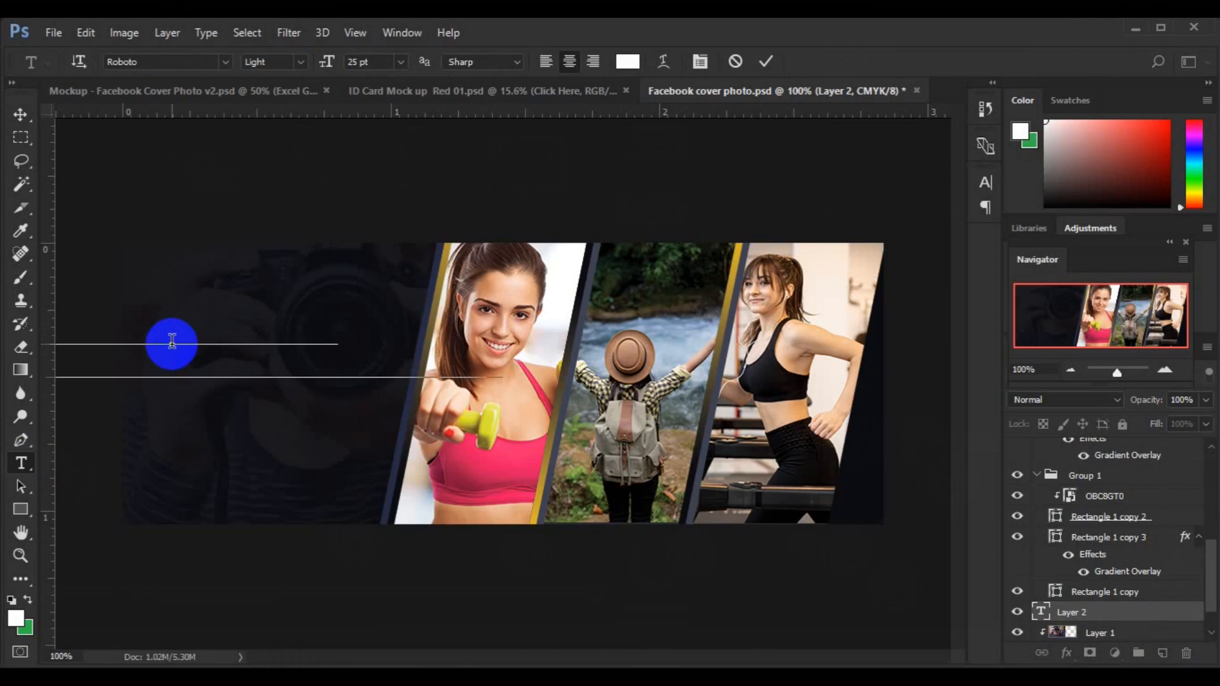
{"action": "key", "text": "ctrl+a"}
{"action": "key", "text": "ctrl+t"}
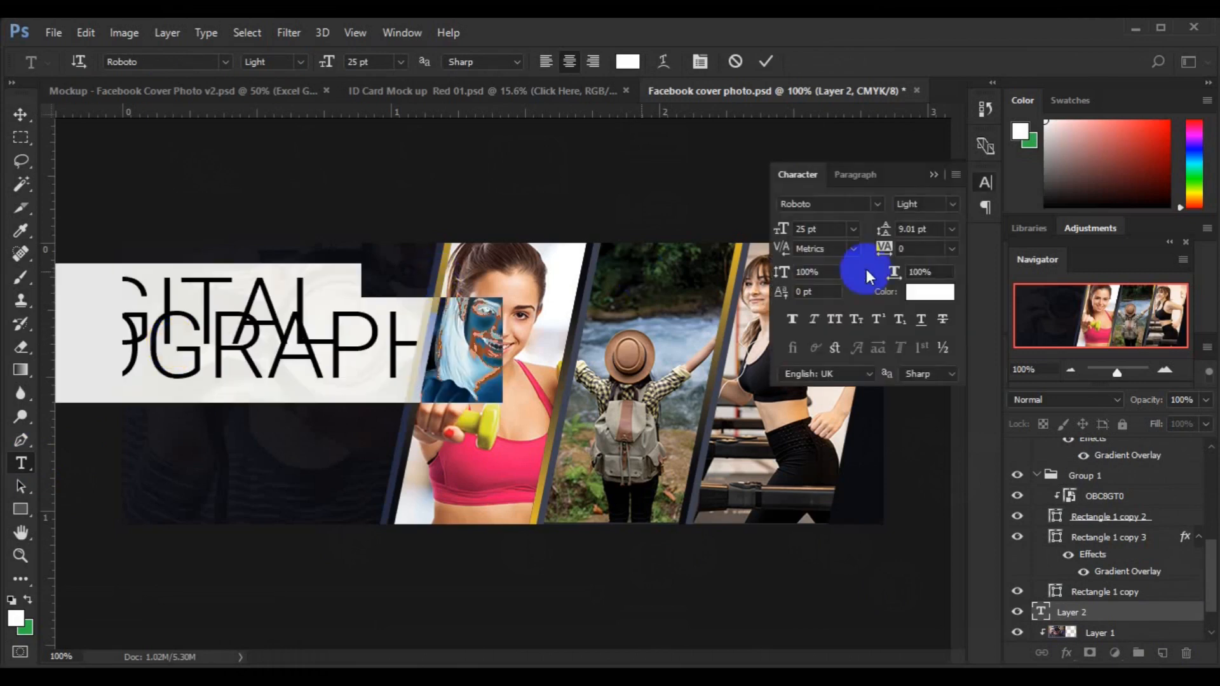
{"action": "left_click", "coordinate": [952, 229]}
{"action": "left_click", "coordinate": [933, 243]}
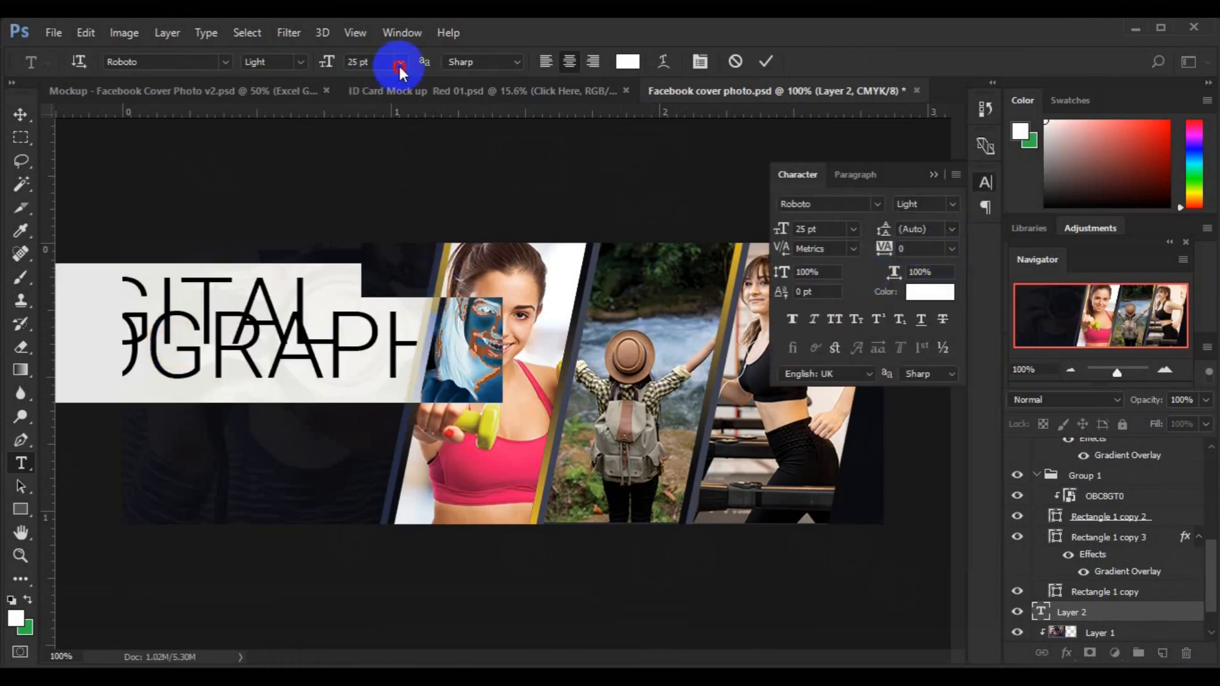
- Reduce the heading's font size to 9 pt and left-align its two lines
{"action": "left_click", "coordinate": [400, 62]}
{"action": "left_click", "coordinate": [397, 204]}
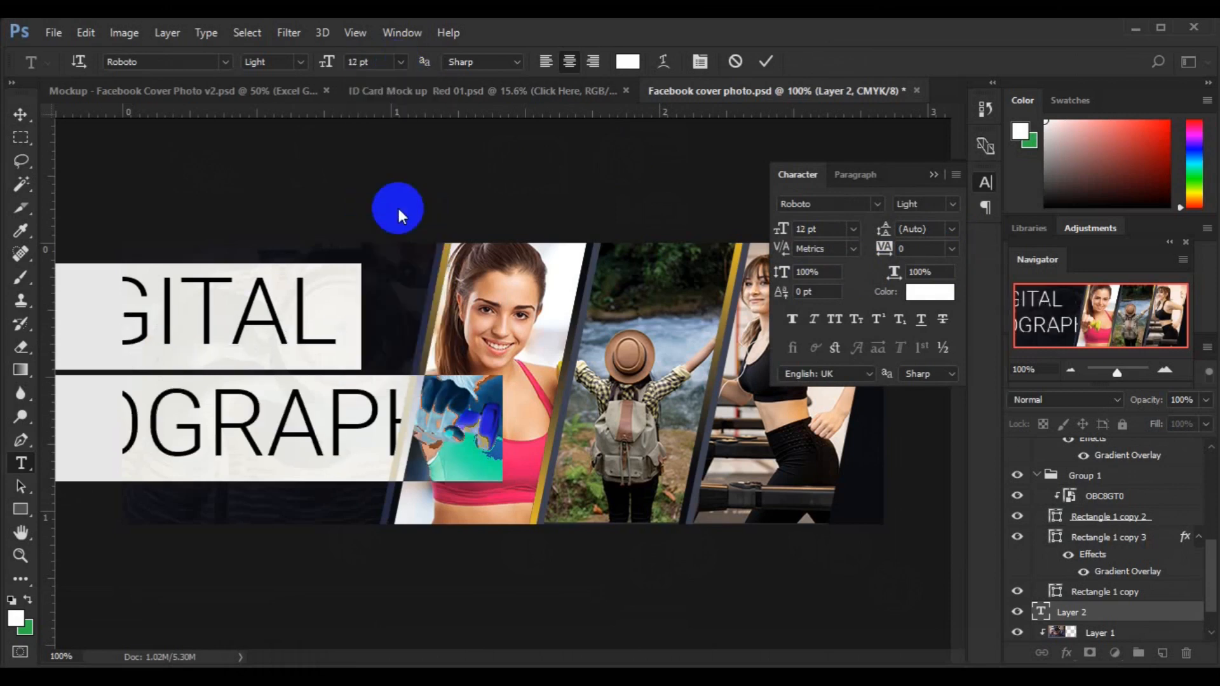
{"action": "left_click", "coordinate": [399, 62]}
{"action": "left_click", "coordinate": [388, 150]}
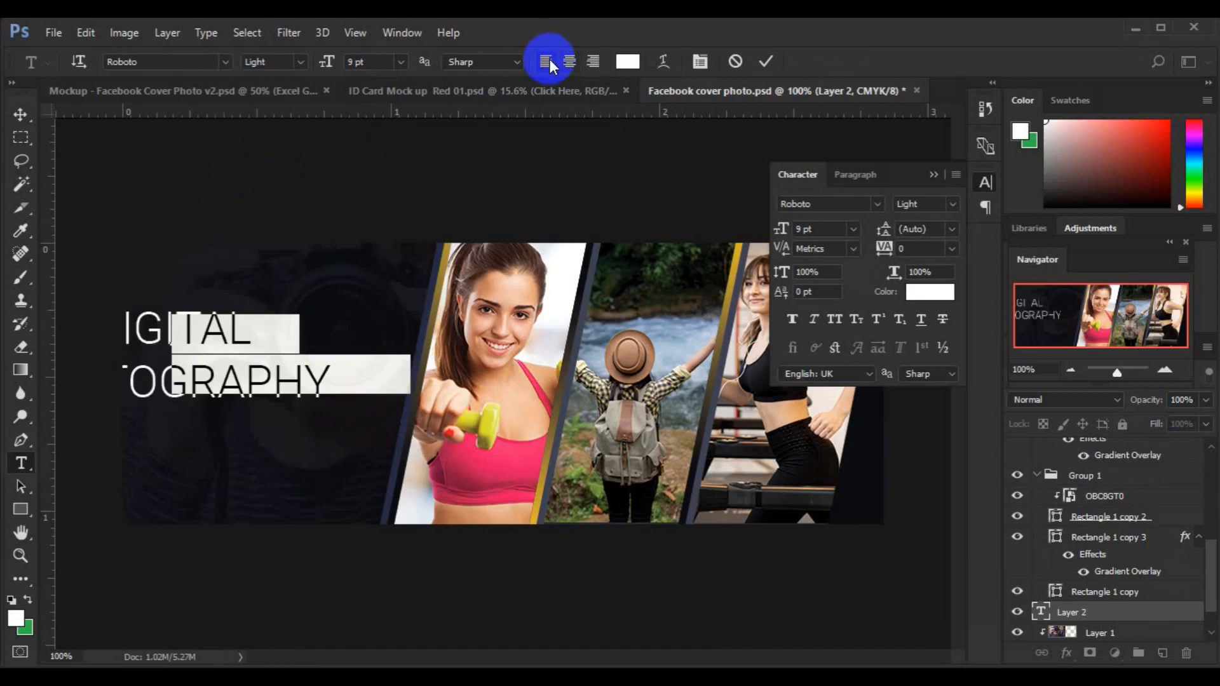
- Set the letters "PHOTO" in the heading to Bold and colour them pink #de1c58, sampled from the woman's top
{"action": "left_click", "coordinate": [177, 373]}
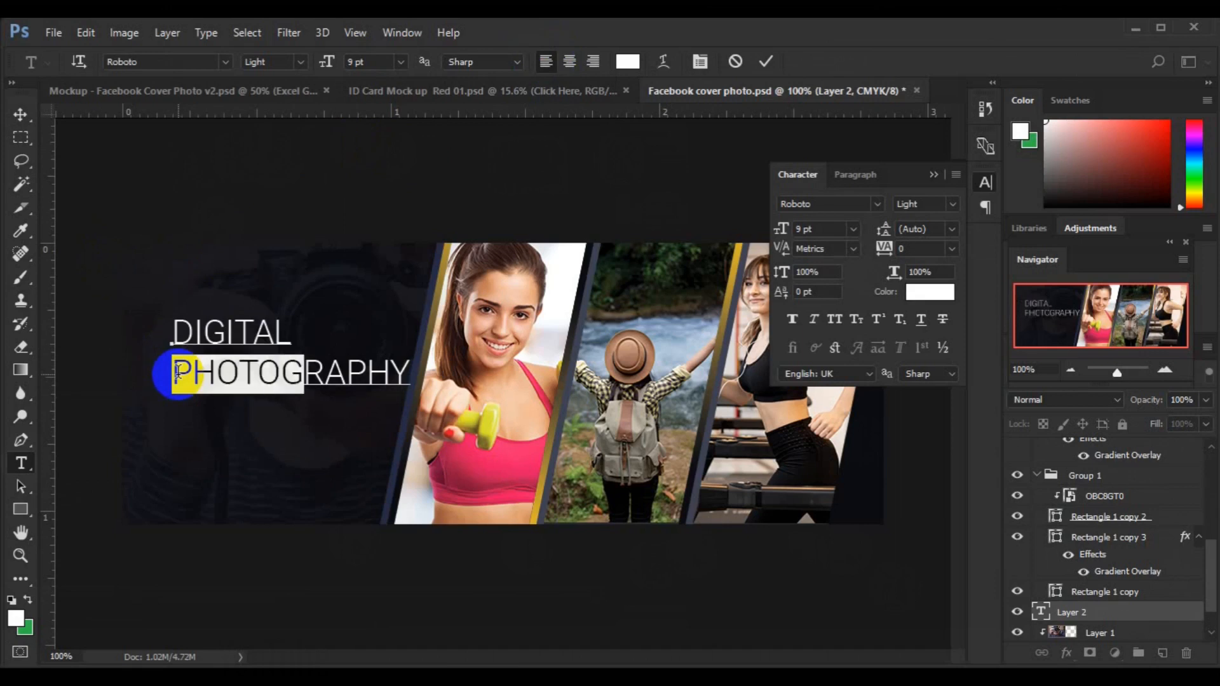
{"action": "left_click", "coordinate": [952, 204]}
{"action": "left_click", "coordinate": [931, 314]}
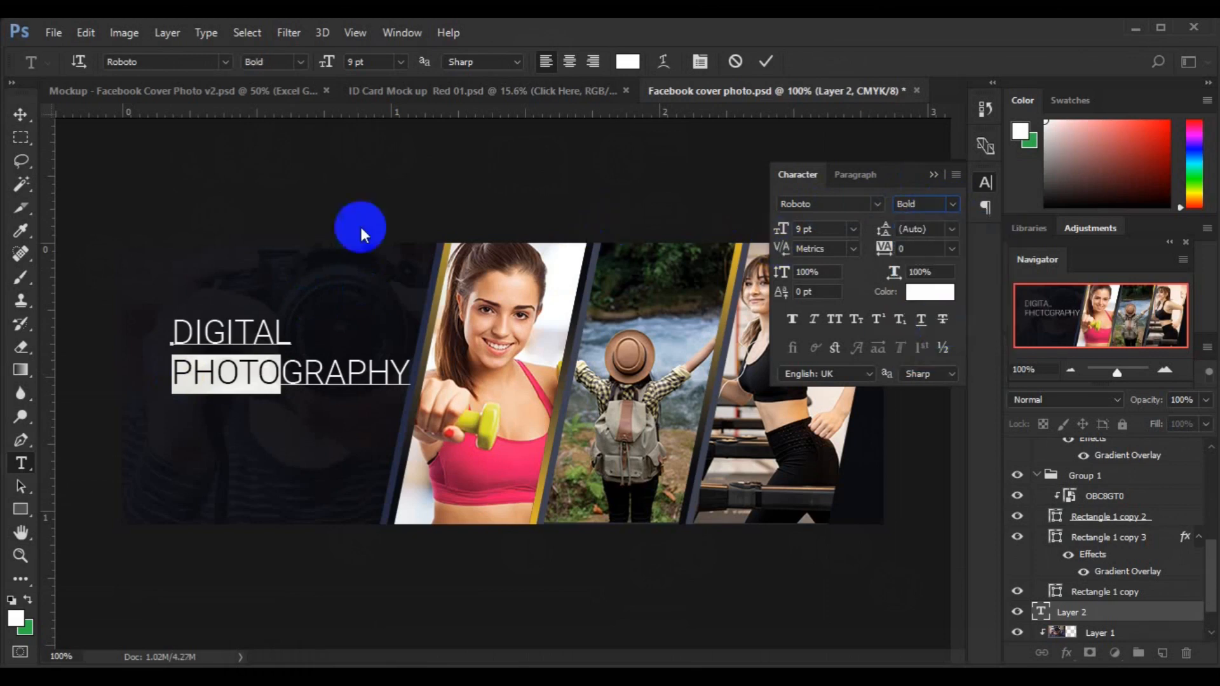
{"action": "left_click", "coordinate": [626, 63]}
{"action": "left_click", "coordinate": [521, 489]}
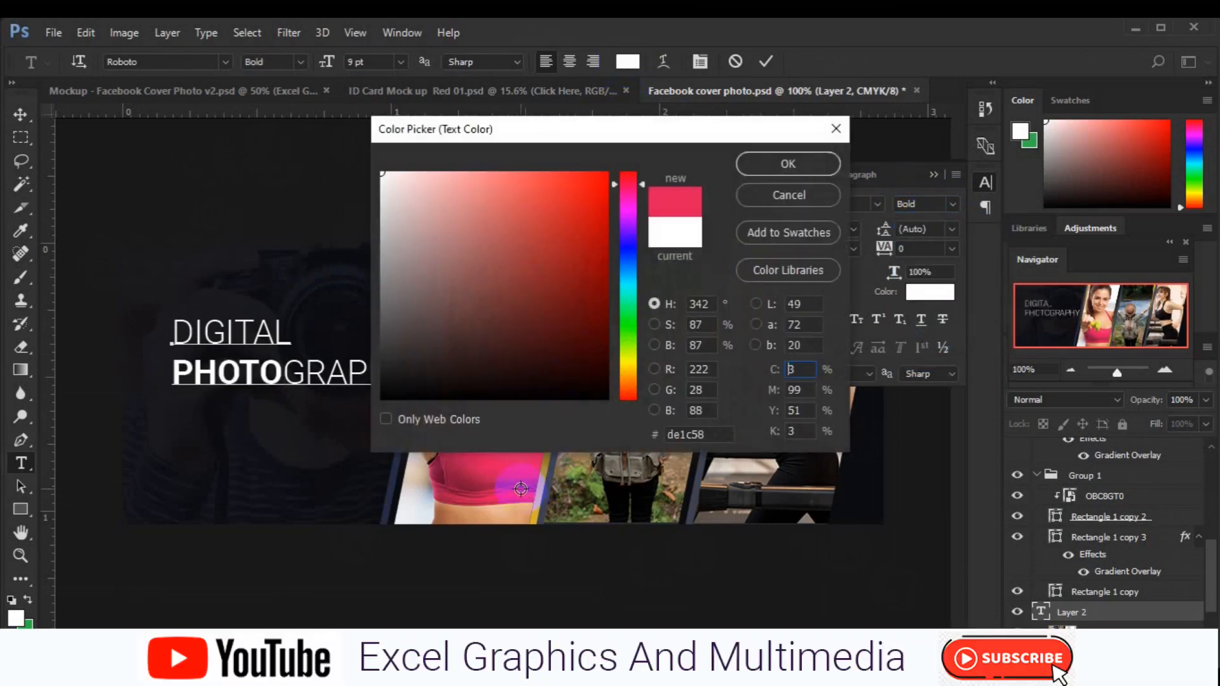
{"action": "left_click", "coordinate": [764, 163]}
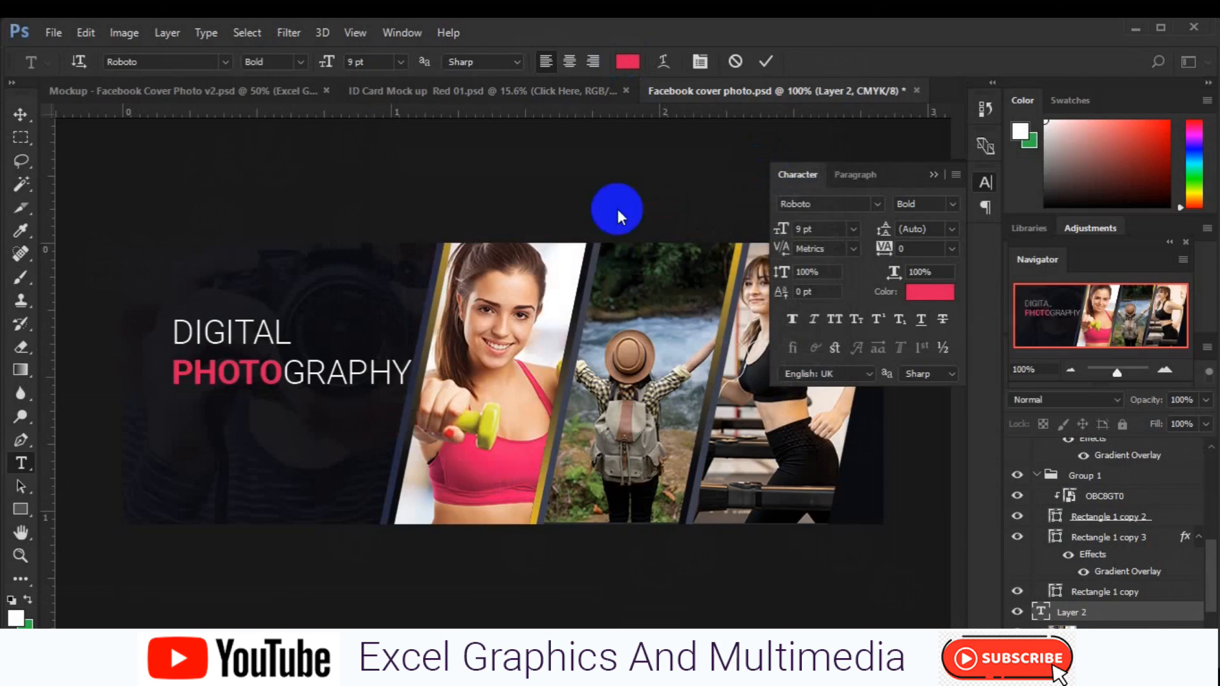
- Move the heading up and slightly left so it clears the first slanted photo panel
{"action": "left_click", "coordinate": [20, 115]}
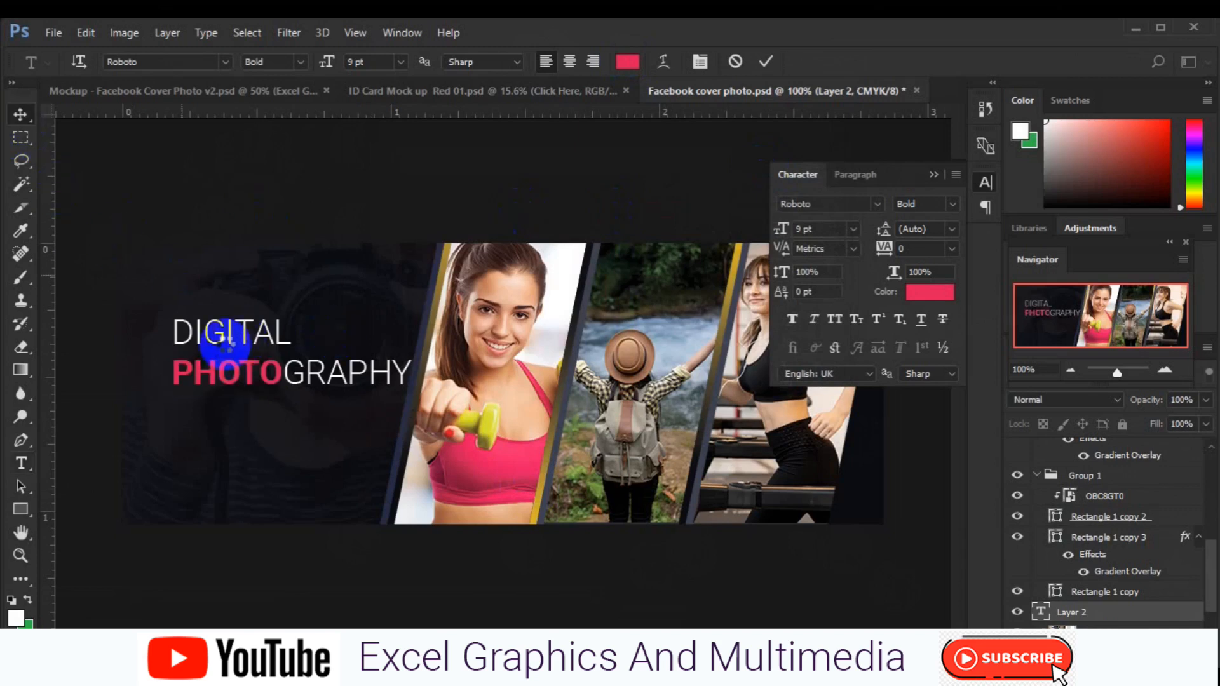
{"action": "left_click_drag", "start_coordinate": [222, 349], "coordinate": [195, 304]}
- Add the two-line tagline "We are ready for your images" directly beneath the heading and select all its text
{"action": "left_click", "coordinate": [21, 464]}
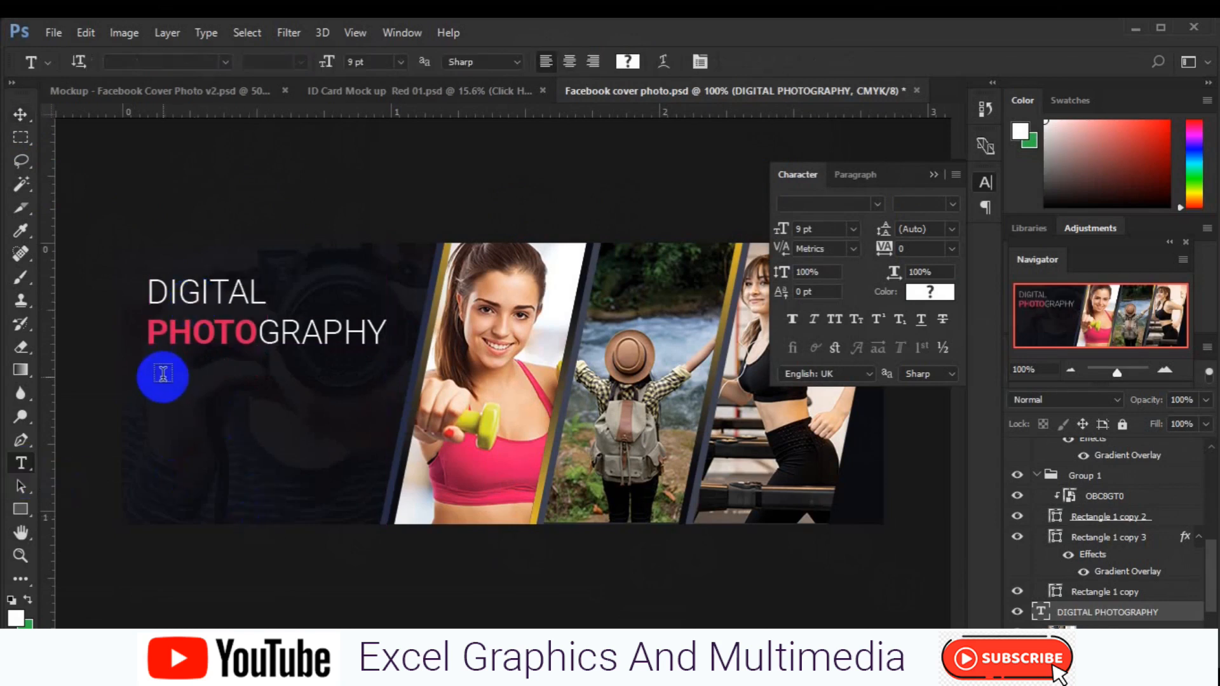
{"action": "left_click", "coordinate": [163, 375]}
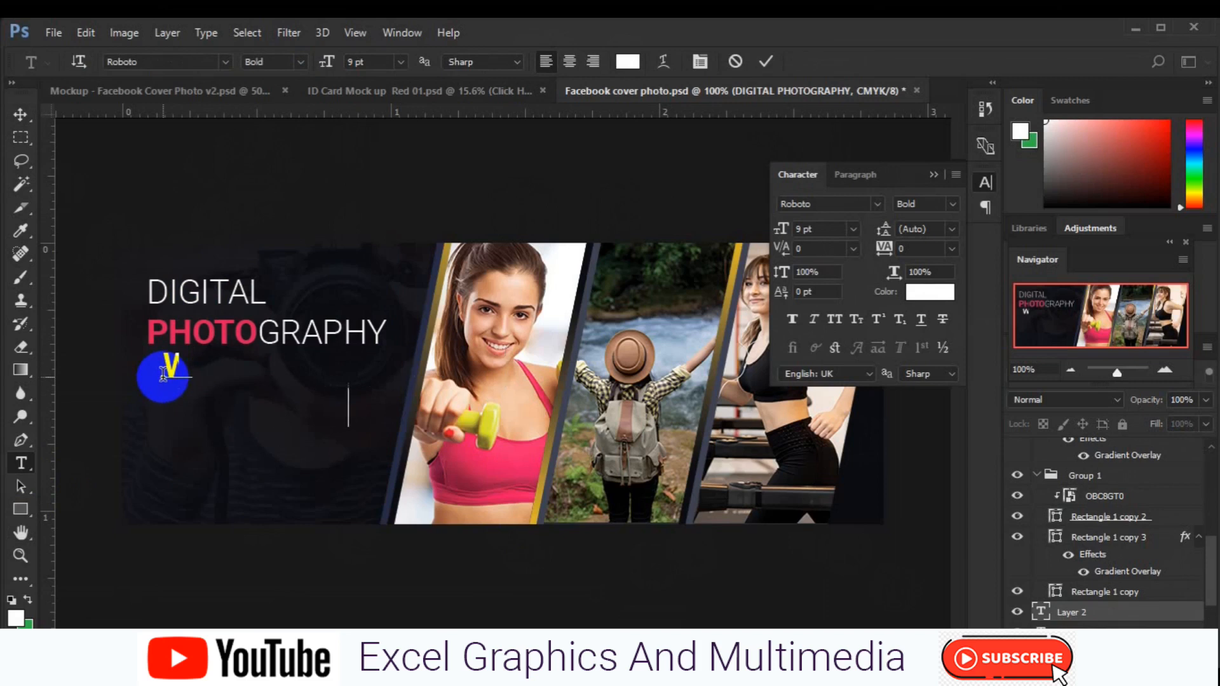
{"action": "type", "text": "We are ready for your images"}
{"action": "key", "text": "ctrl+a"}
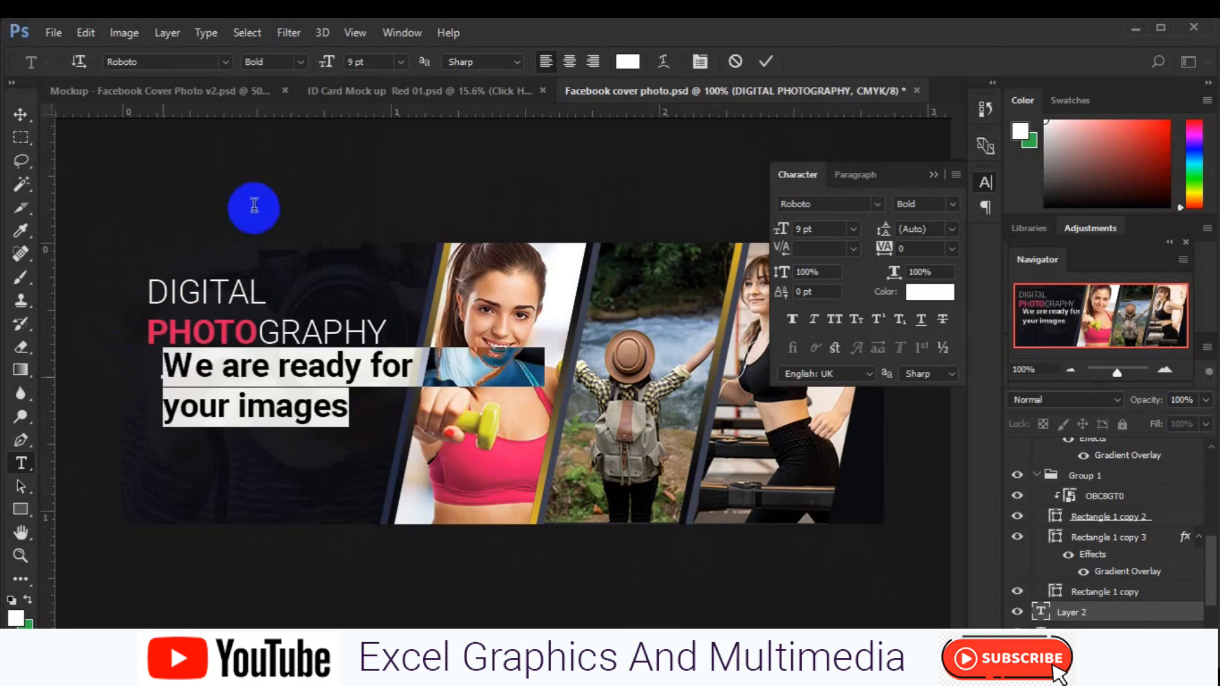
- Set the tagline's font size to 6 pt and open its font style choices
{"action": "left_click", "coordinate": [402, 61]}
{"action": "left_click", "coordinate": [402, 105]}
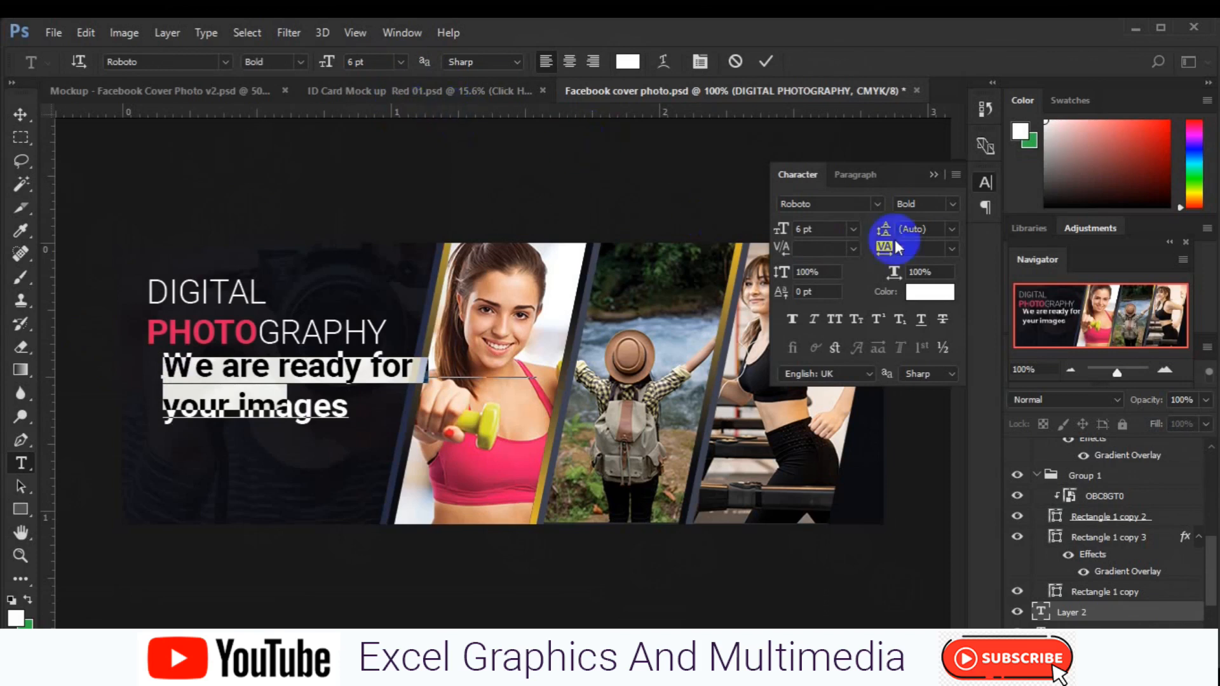
{"action": "left_click", "coordinate": [303, 61]}
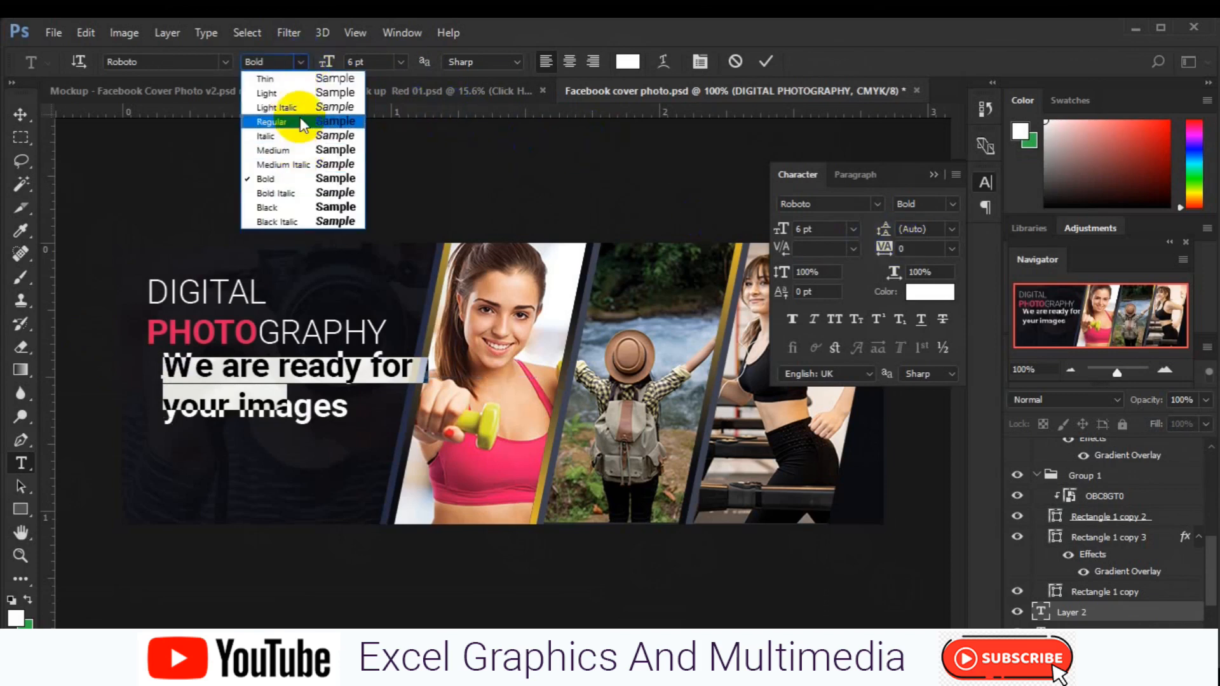